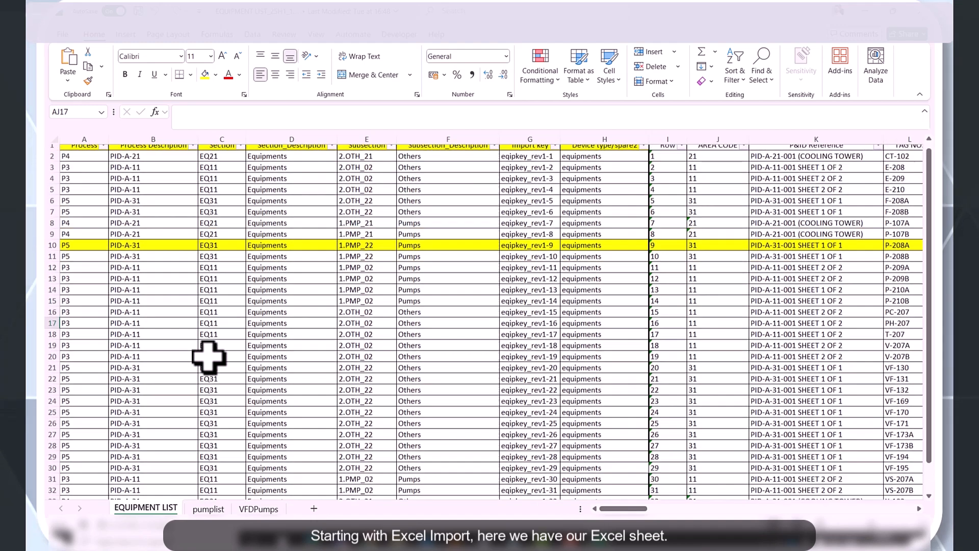
Review the EQUIPMENT LIST sheet's project hierarchy columns A to H and its tag number, equipment type and equipment description columns.
drag(167, 152, 176, 317)
drag(207, 151, 219, 285)
drag(280, 163, 279, 352)
click(401, 172)
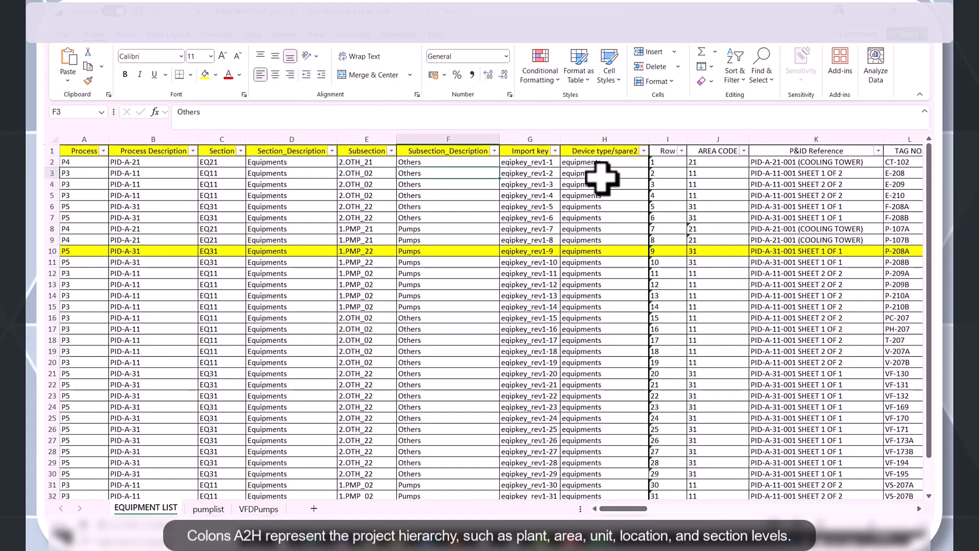
drag(606, 162, 64, 473)
drag(621, 508, 645, 509)
drag(528, 175, 528, 186)
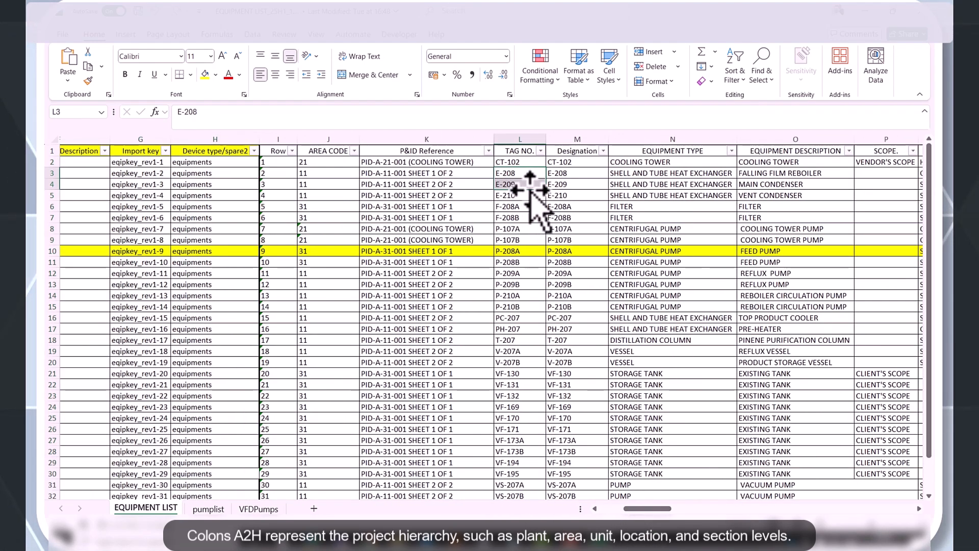
drag(683, 161, 691, 184)
drag(795, 184, 799, 294)
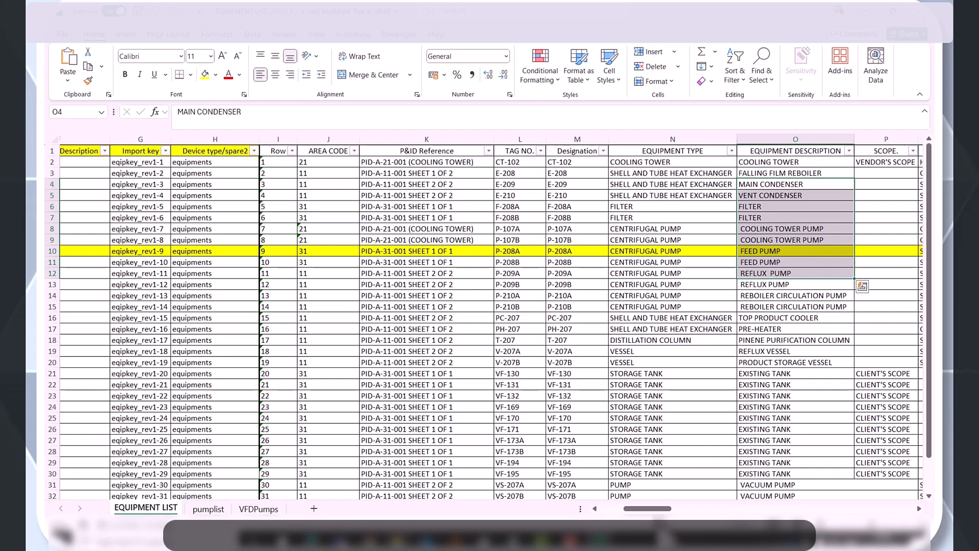
drag(647, 508, 623, 509)
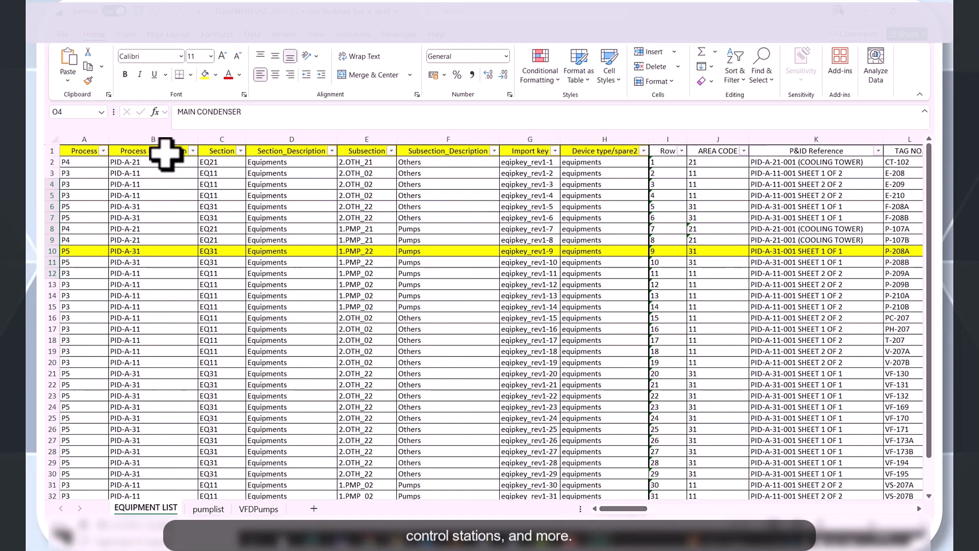
mouse_move(80, 151)
mouse_down()
mouse_move(175, 193)
mouse_move(629, 334)
mouse_move(636, 361)
mouse_move(605, 405)
mouse_up()
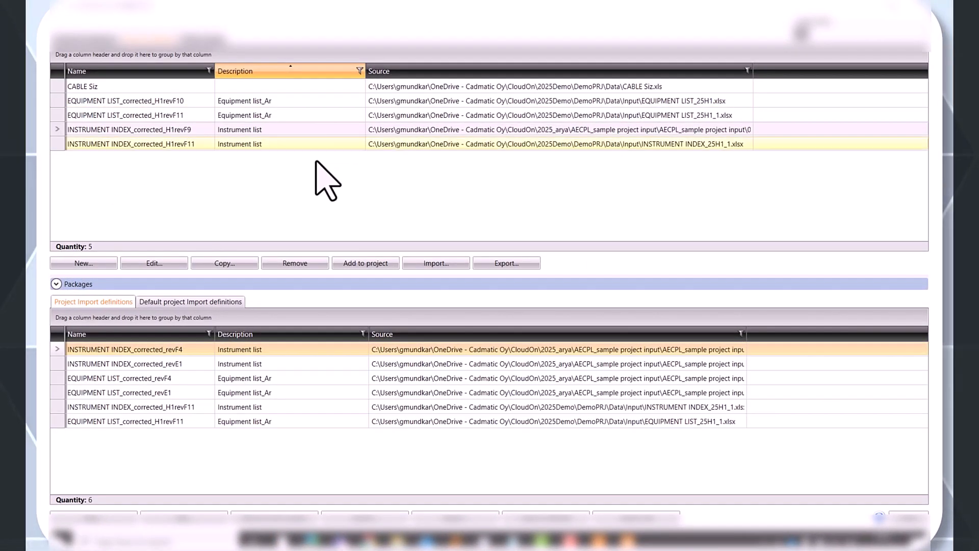
Open the EQUIPMENT LIST_corrected_H1revF11 import definition for editing and review its Locations, Circuits, Subsections, Sections, I/O and Cables mappings.
click(185, 116)
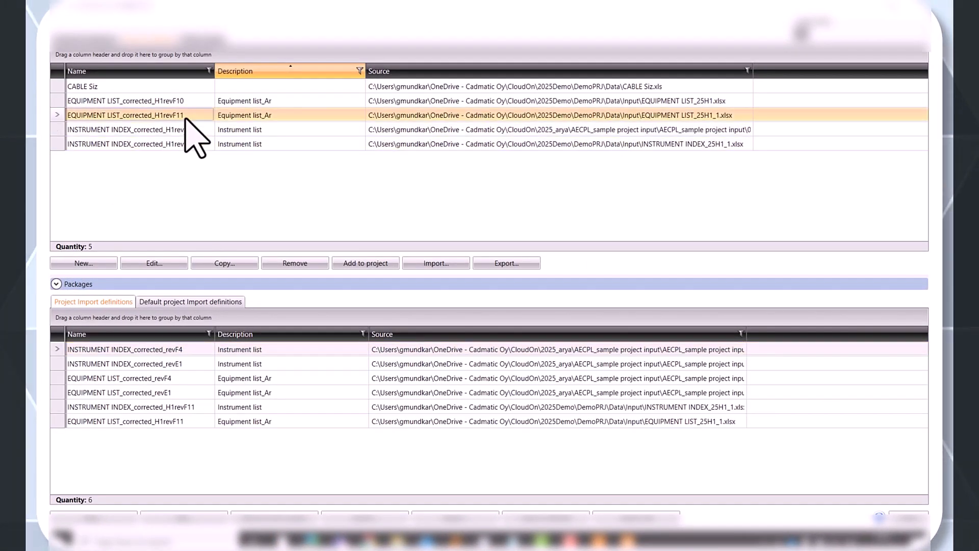
click(155, 263)
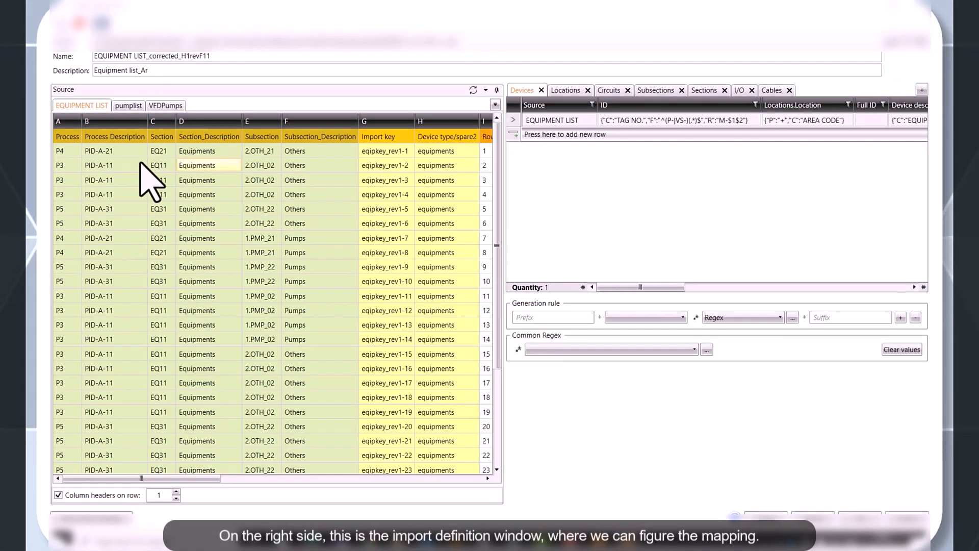
click(564, 90)
click(609, 91)
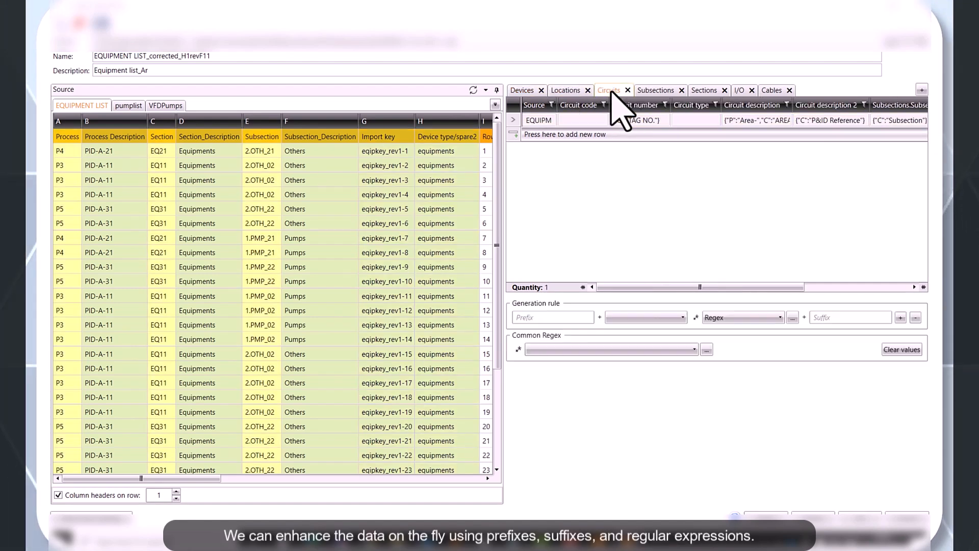
click(654, 91)
click(706, 92)
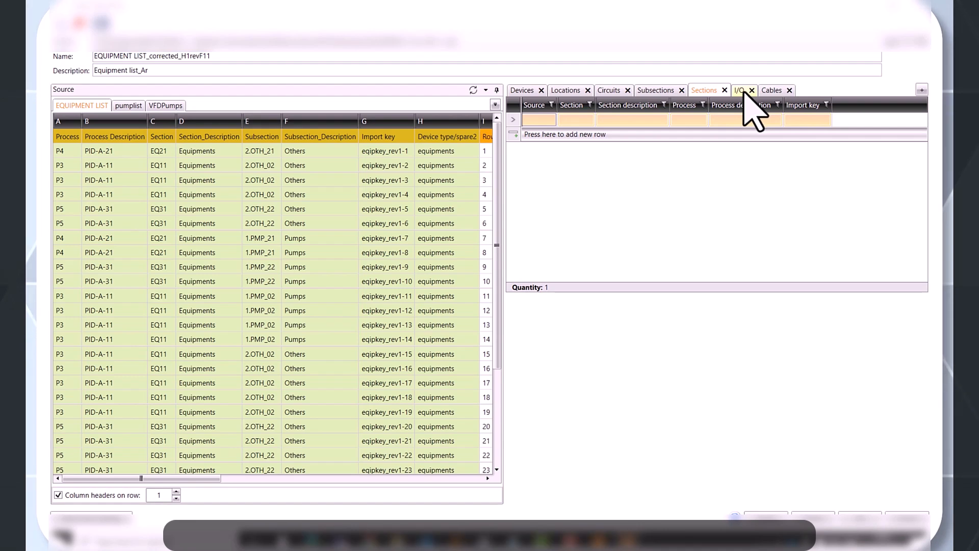
click(742, 92)
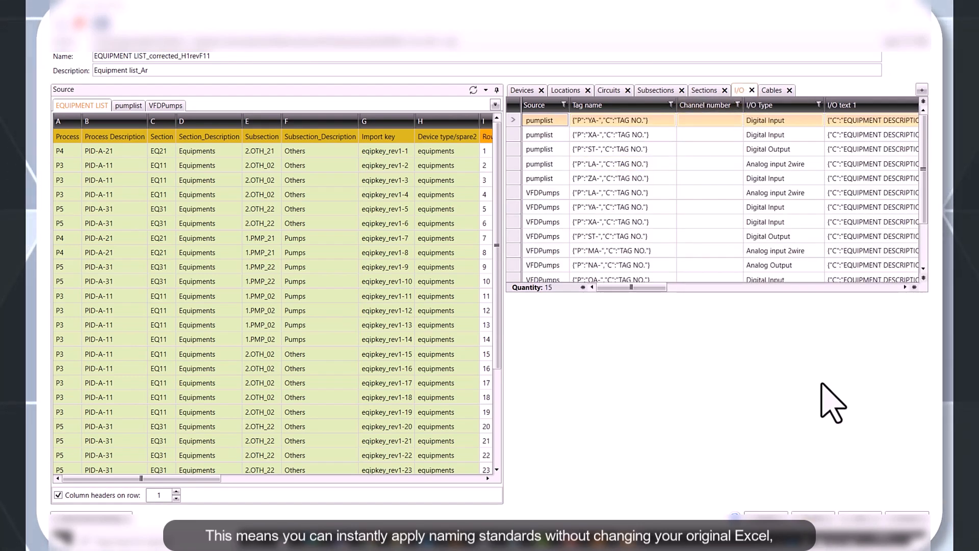
click(773, 92)
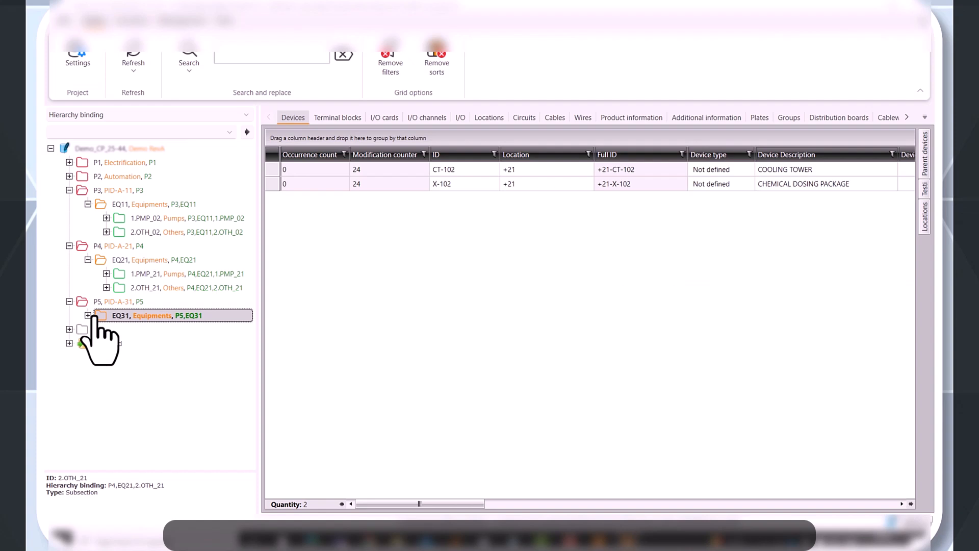
Inspect the imported equipment and locations in the project hierarchy, including section EQ31 and the unnamed folder.
click(97, 315)
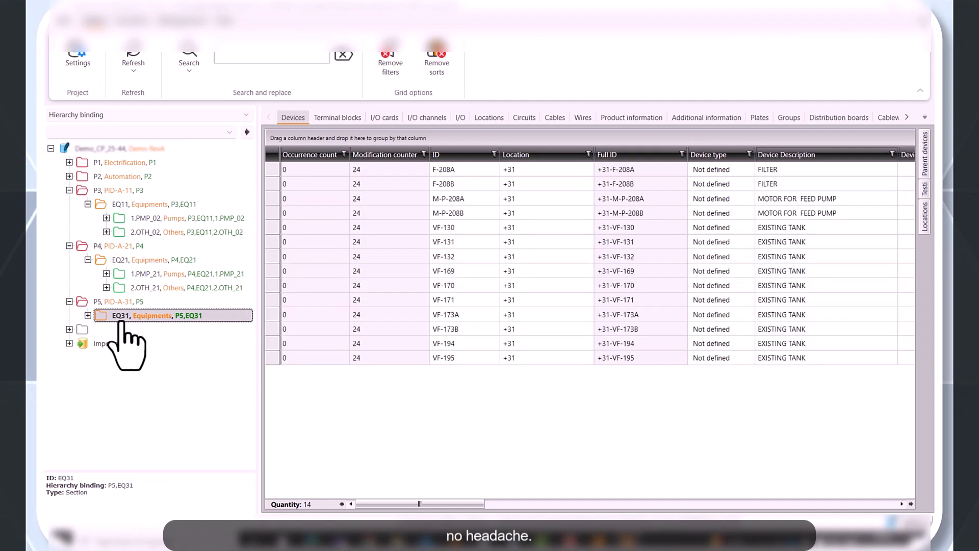
click(70, 329)
scroll(127, 352, down, 10)
click(148, 343)
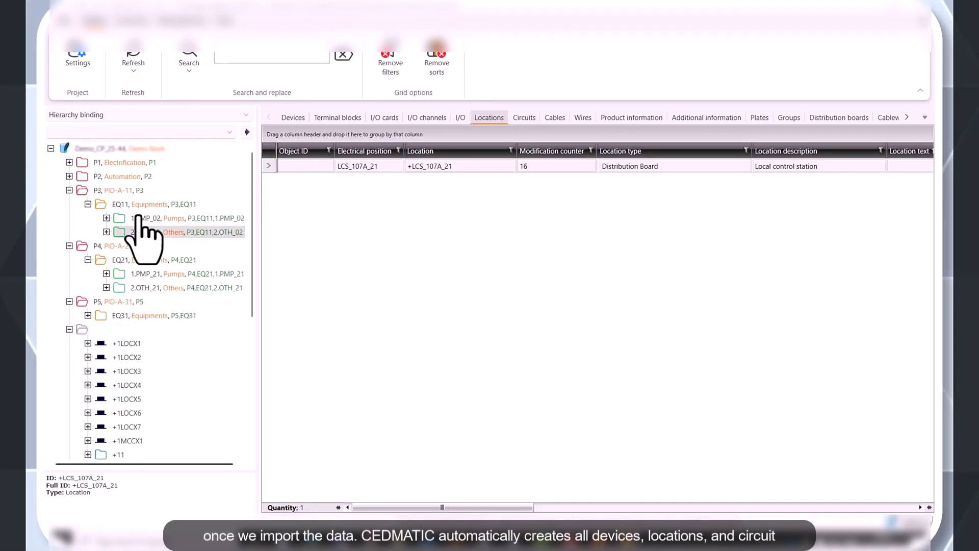
click(136, 147)
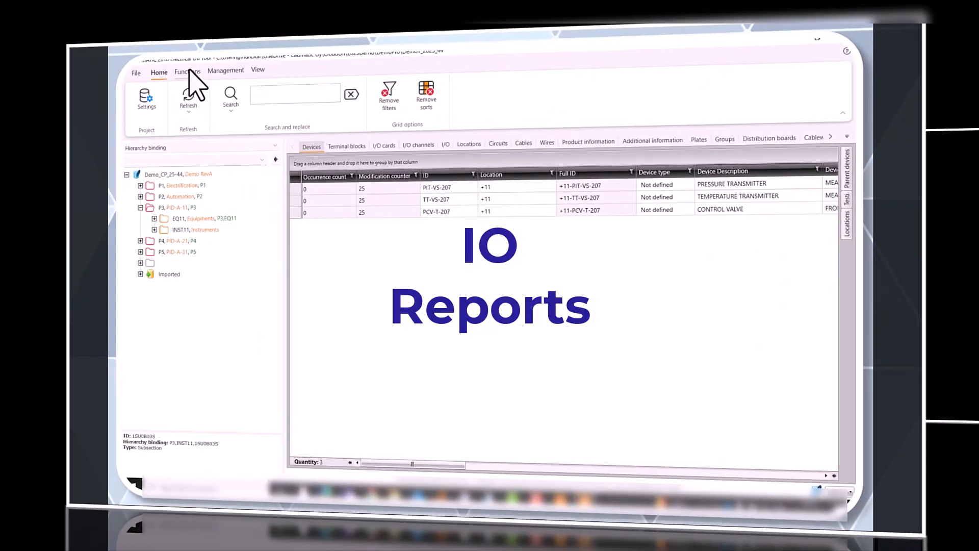
Generate the I/O list report in Excel from the saved report settings (Common) IOlist_25H1 and maximize the resulting workbook.
click(150, 33)
click(100, 65)
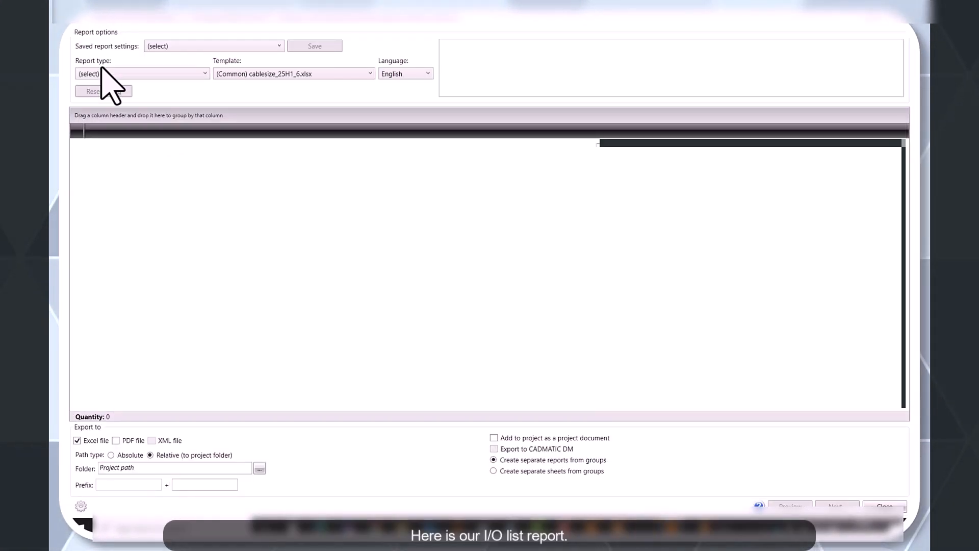
click(217, 46)
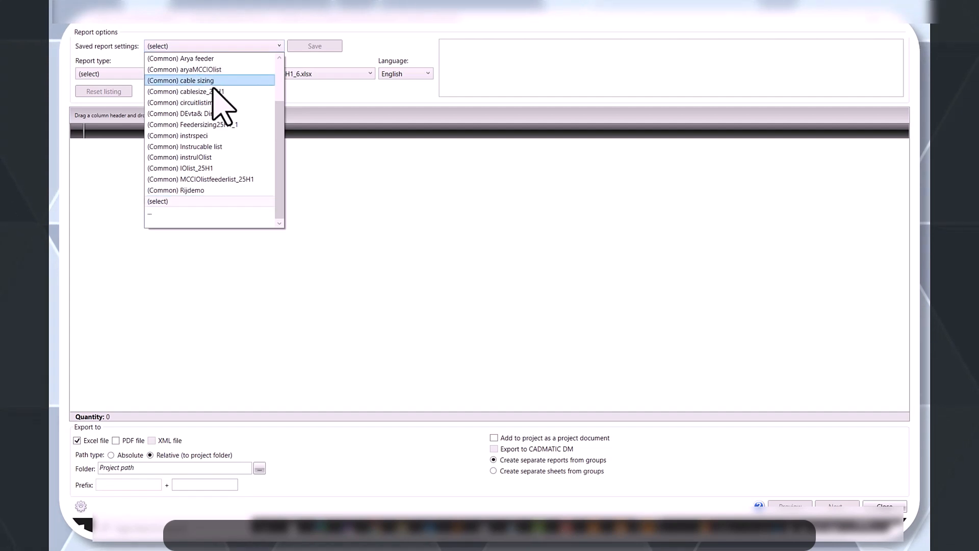
click(209, 170)
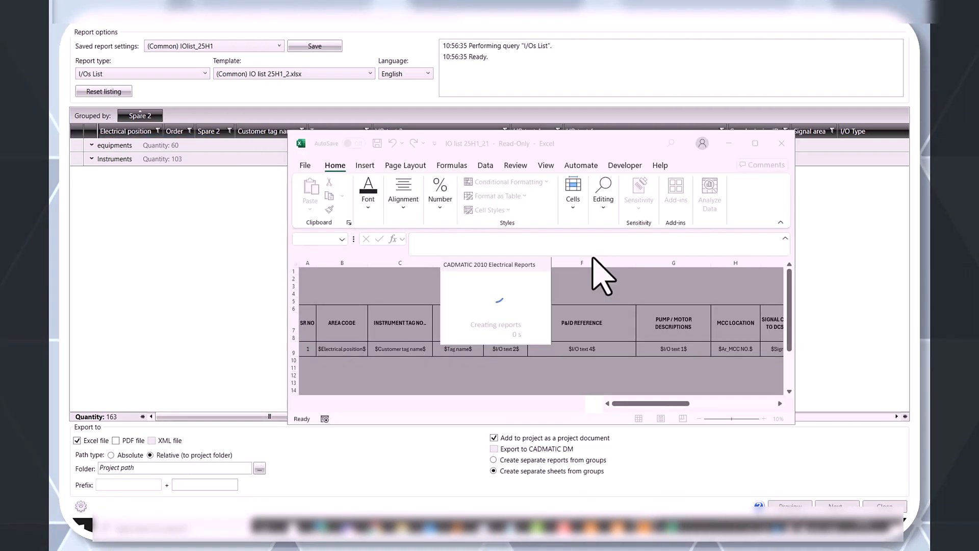
click(755, 143)
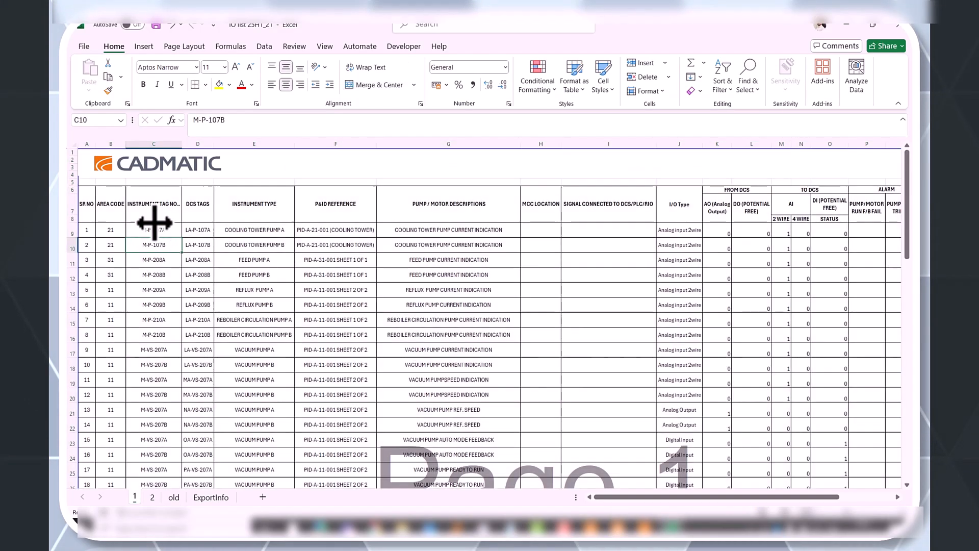
Add filters to the I/O list's header row and filter the instrument tag number column to M-P-107A.
click(72, 207)
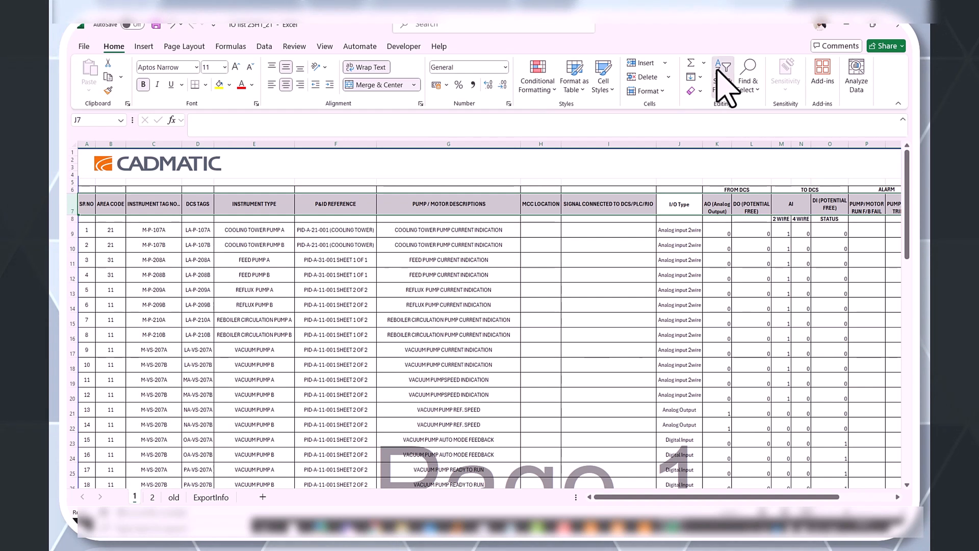
click(722, 81)
click(734, 156)
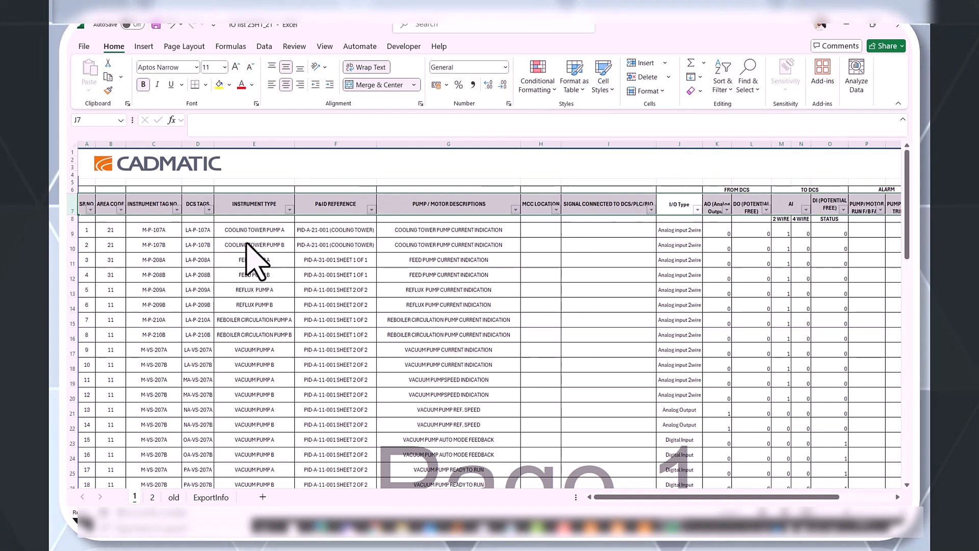
click(176, 210)
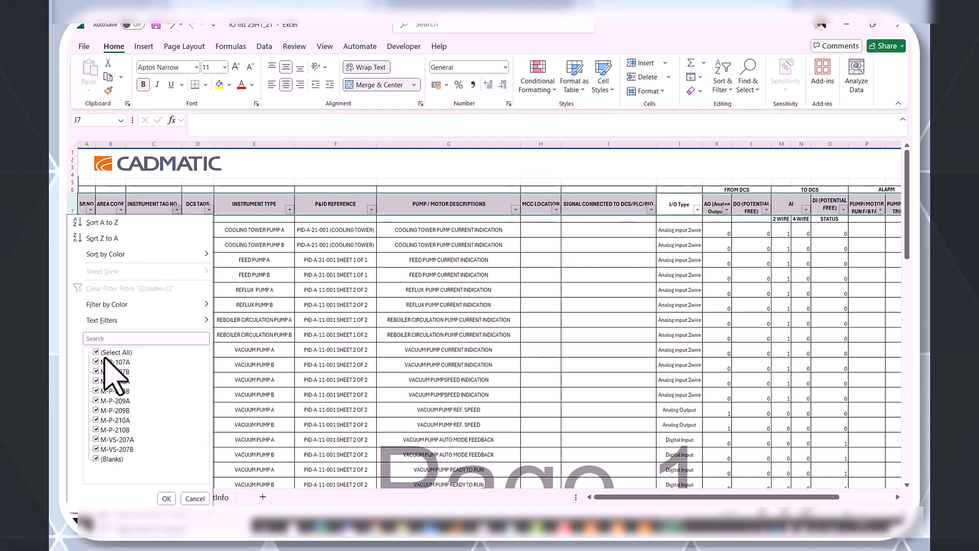
click(166, 498)
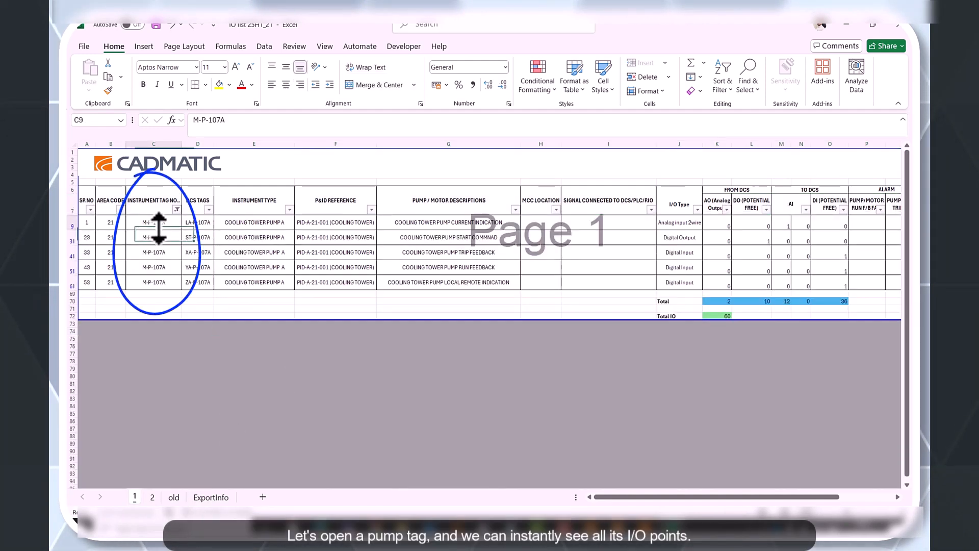
Examine the I/O points of pump M-P-107A, including their DCS tags, instrument types, motor descriptions and the 2-wire analog input count.
drag(152, 223, 175, 275)
drag(269, 227, 270, 284)
drag(430, 225, 441, 278)
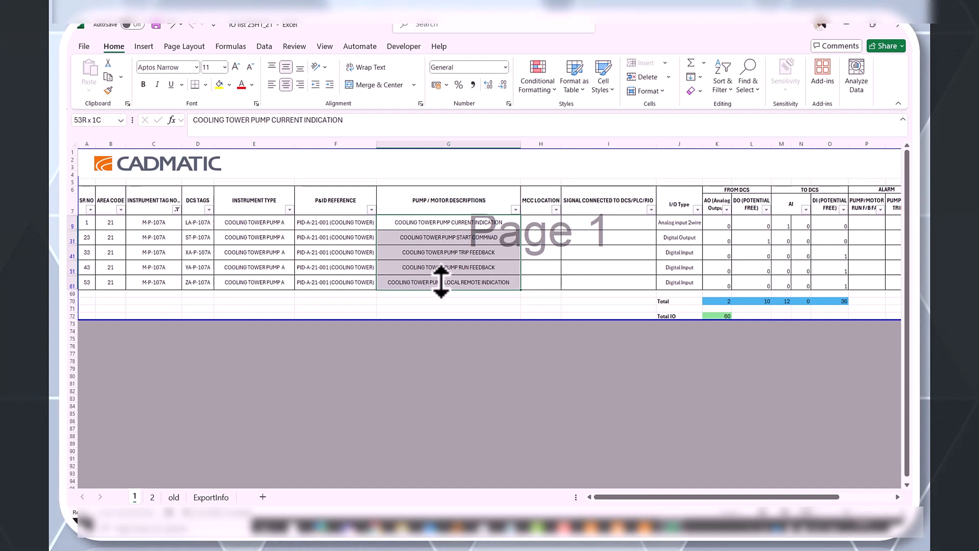
click(785, 227)
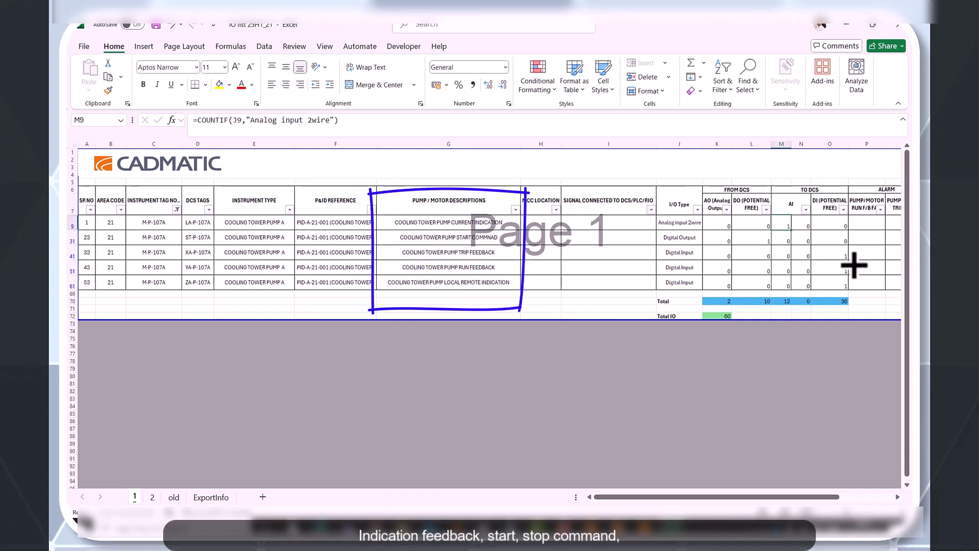
click(475, 227)
click(474, 239)
click(470, 255)
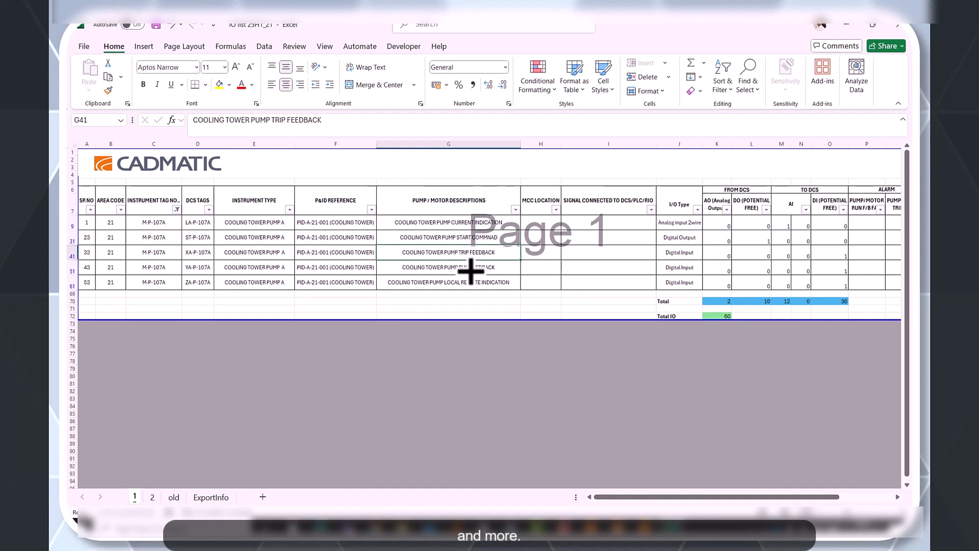
click(470, 268)
click(463, 284)
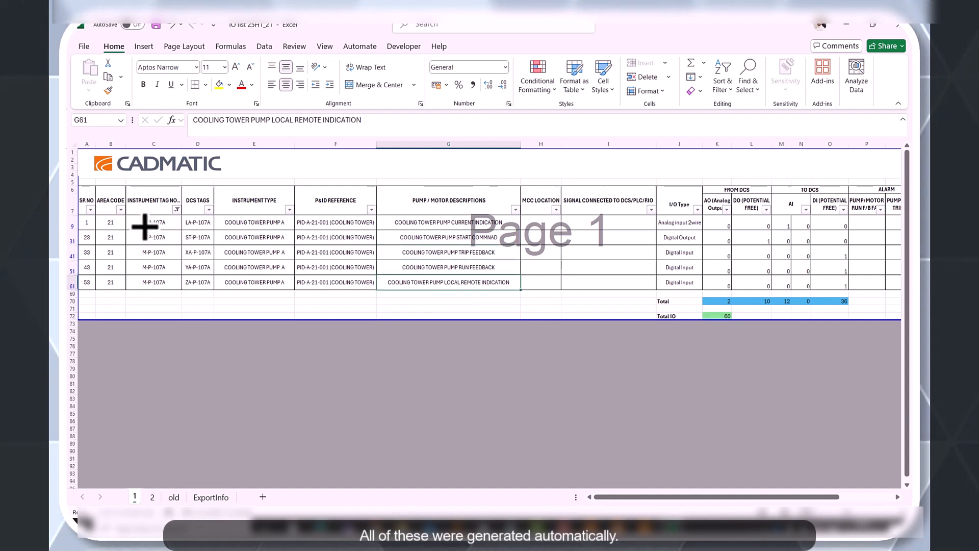
click(167, 226)
drag(206, 230, 206, 282)
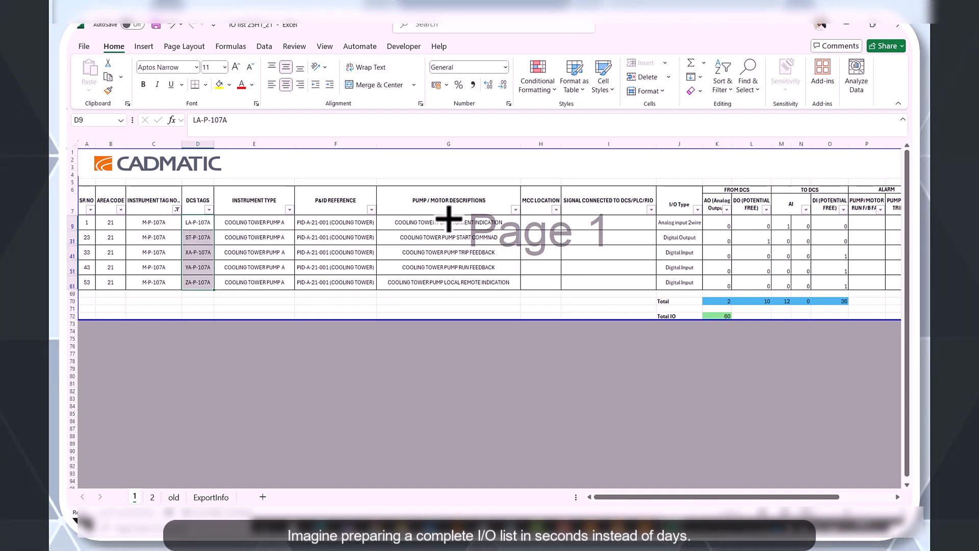
Clear the instrument tag number filter from the I/O list.
click(729, 87)
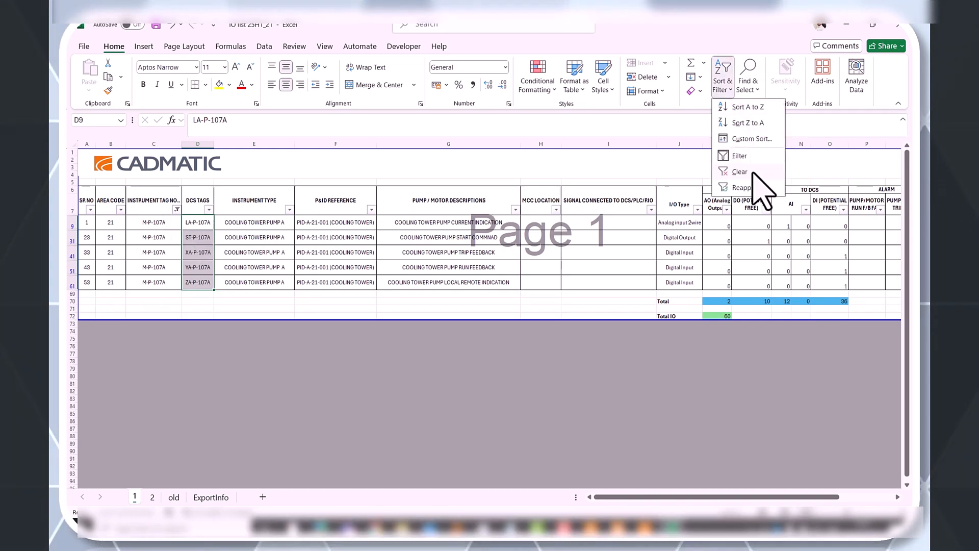
click(753, 175)
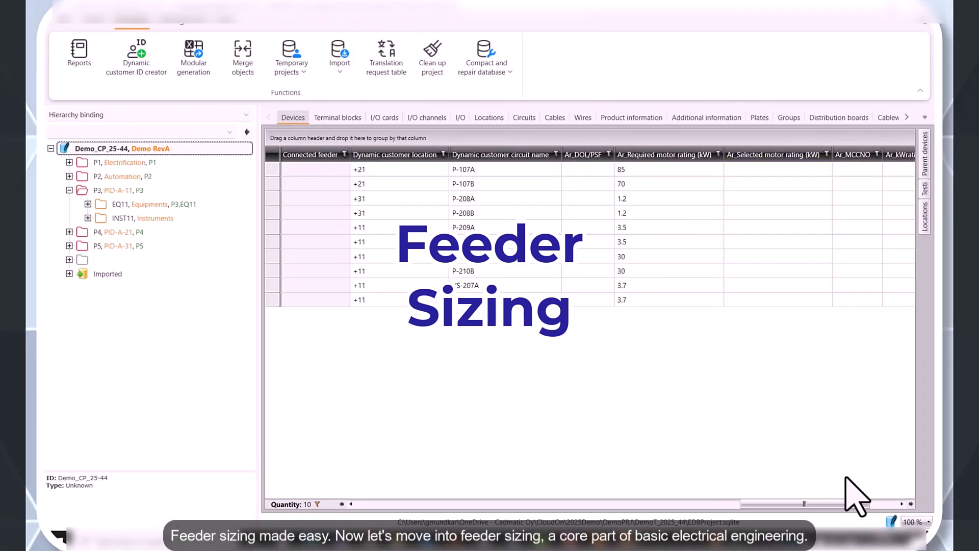
Set the Ar_kWratingstatus of device P-107A to DESIGN in the project's device list and copy that value.
drag(831, 503, 857, 515)
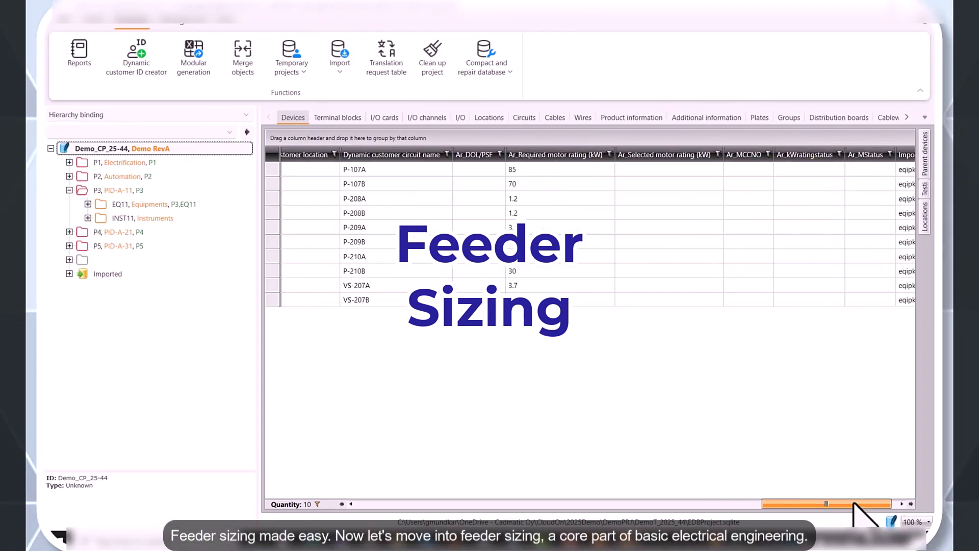
click(836, 169)
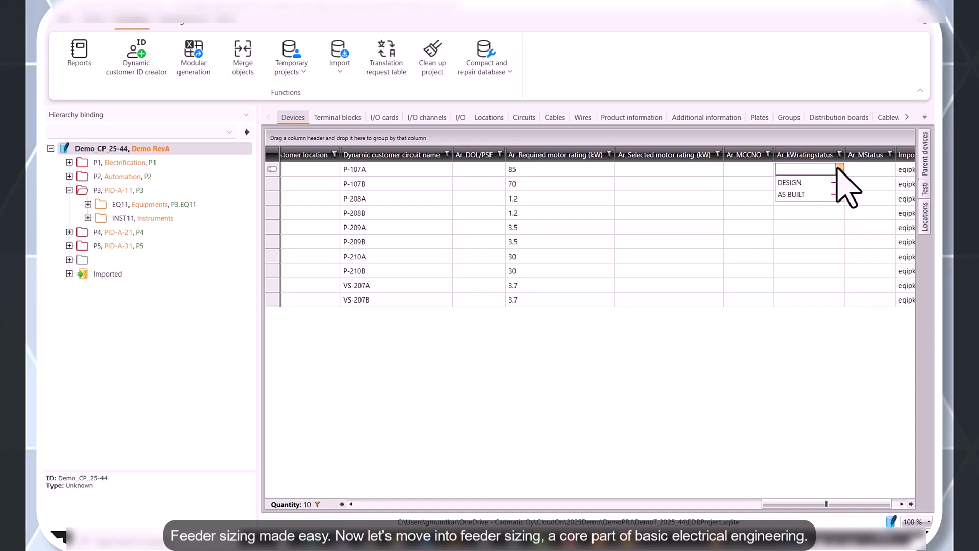
click(795, 182)
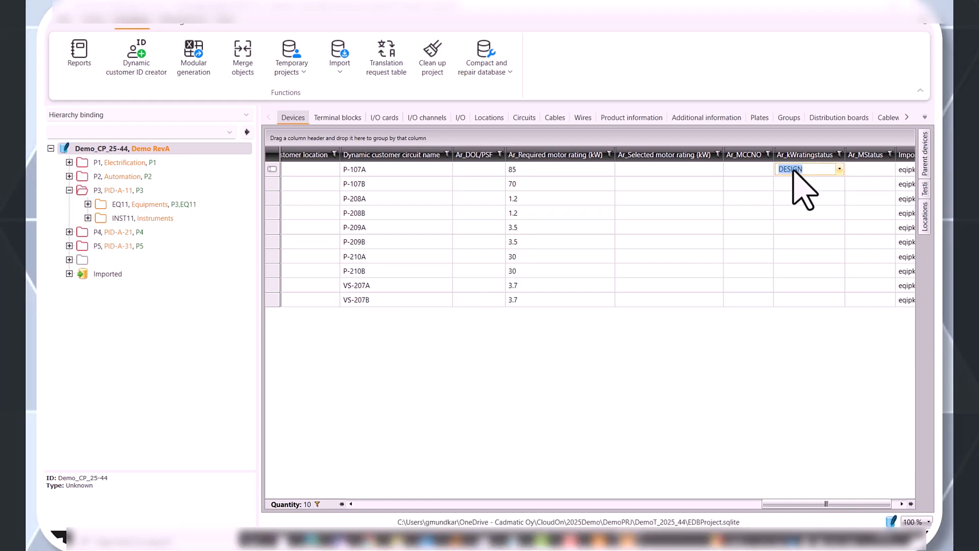
right_click(793, 171)
click(814, 188)
Paste the DESIGN status into the Ar_kWratingstatus cells of all devices from P-107B through VS-207B.
click(804, 184)
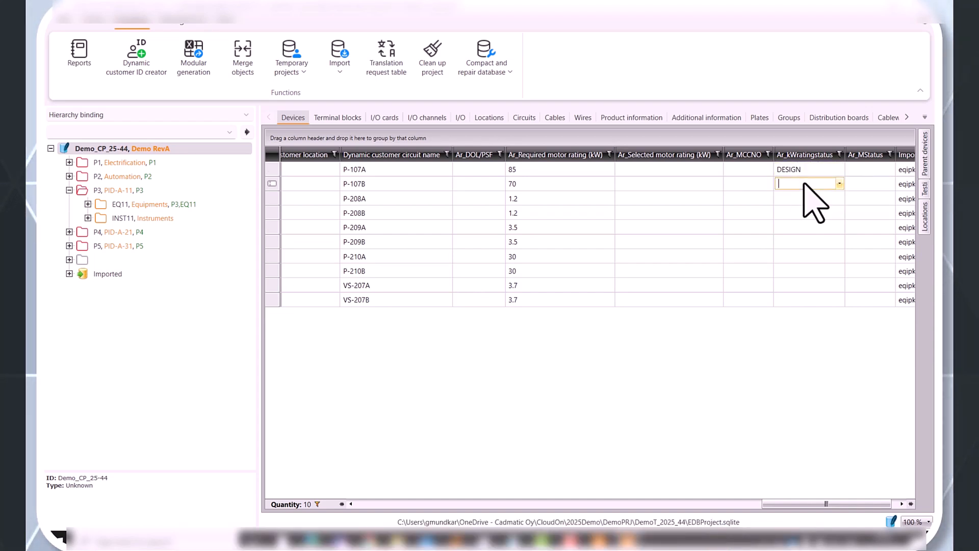
shift+click(798, 303)
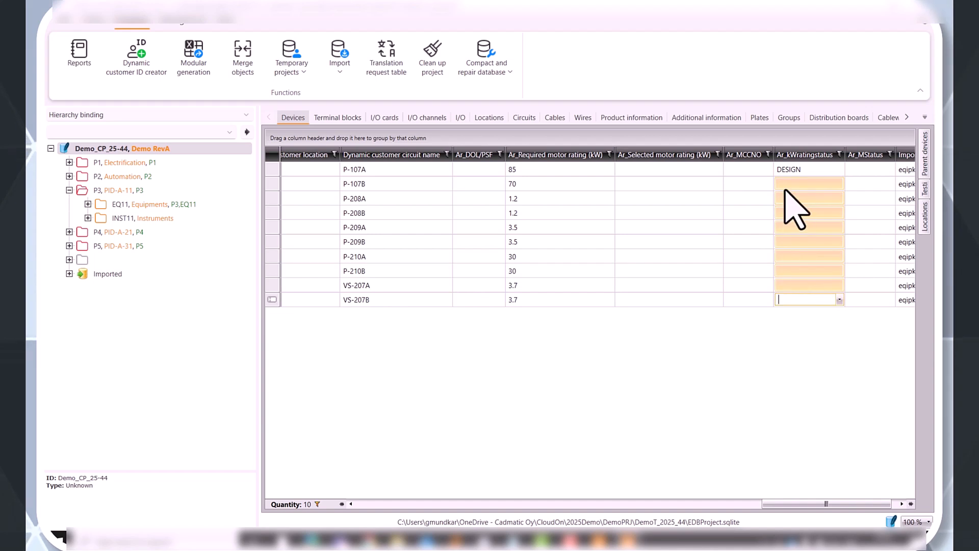
right_click(788, 183)
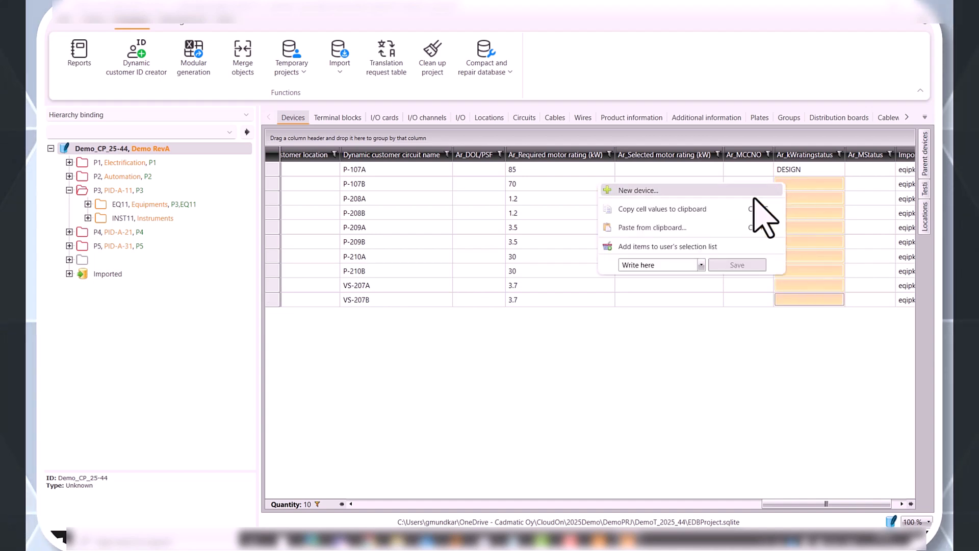
click(662, 223)
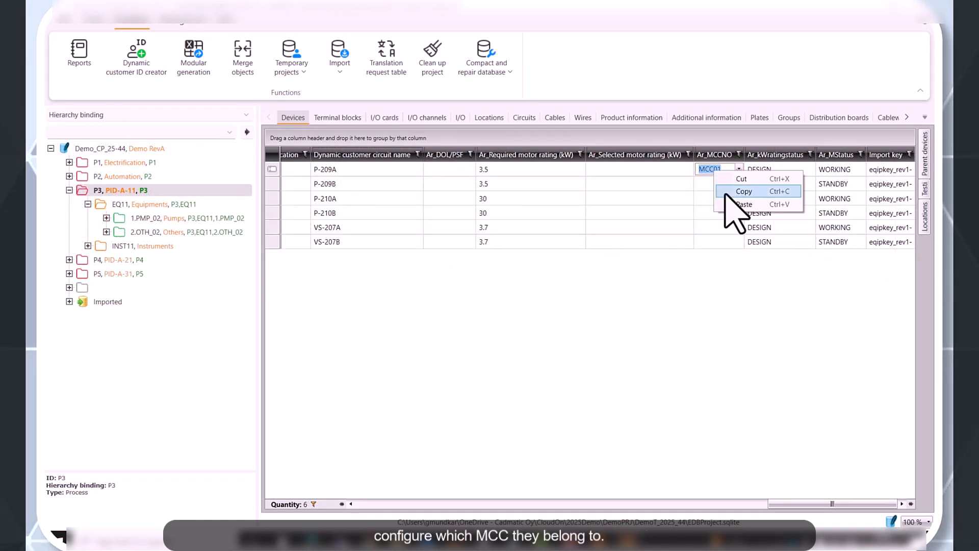
Copy the MCC01 value from P-209A into the Ar_MCCNO cells of devices P-209B through VS-207B.
click(724, 192)
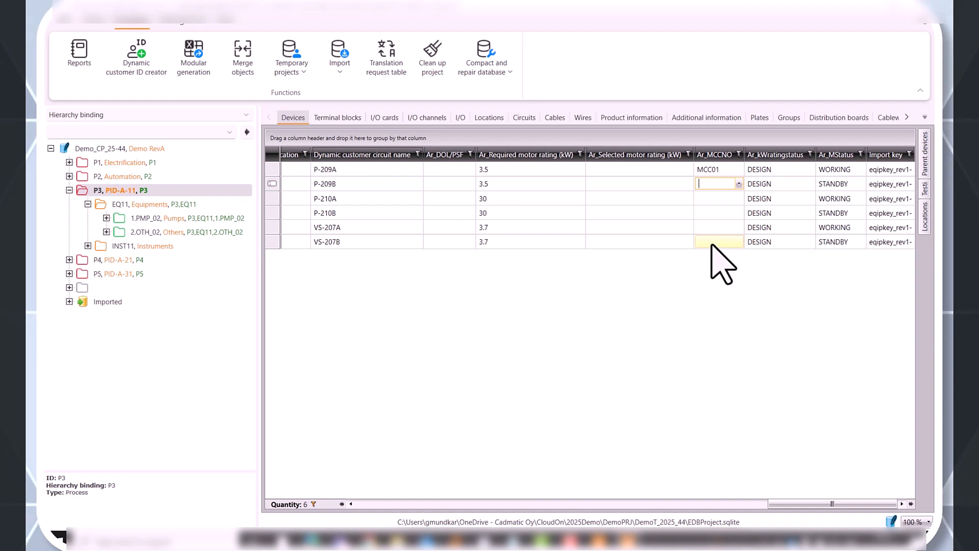
drag(719, 244, 719, 183)
right_click(712, 187)
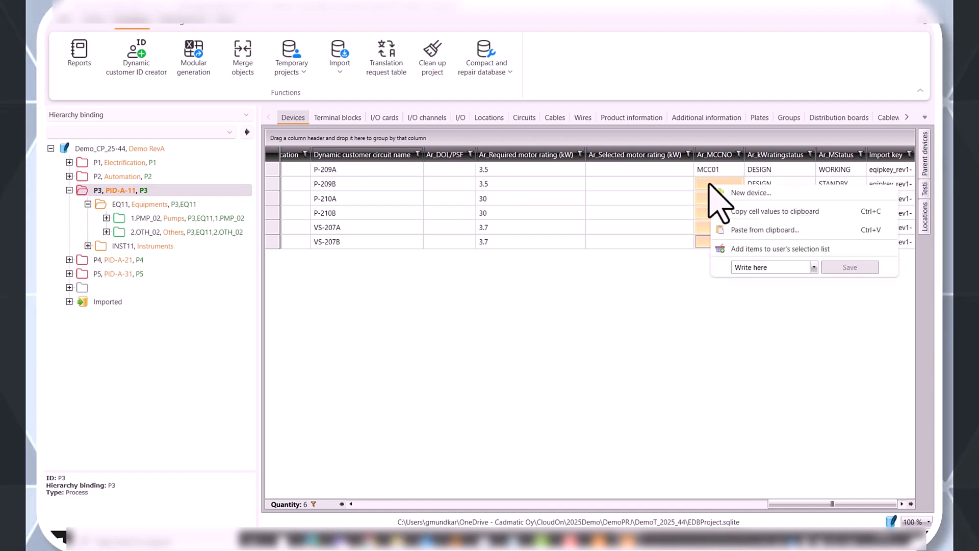
click(741, 230)
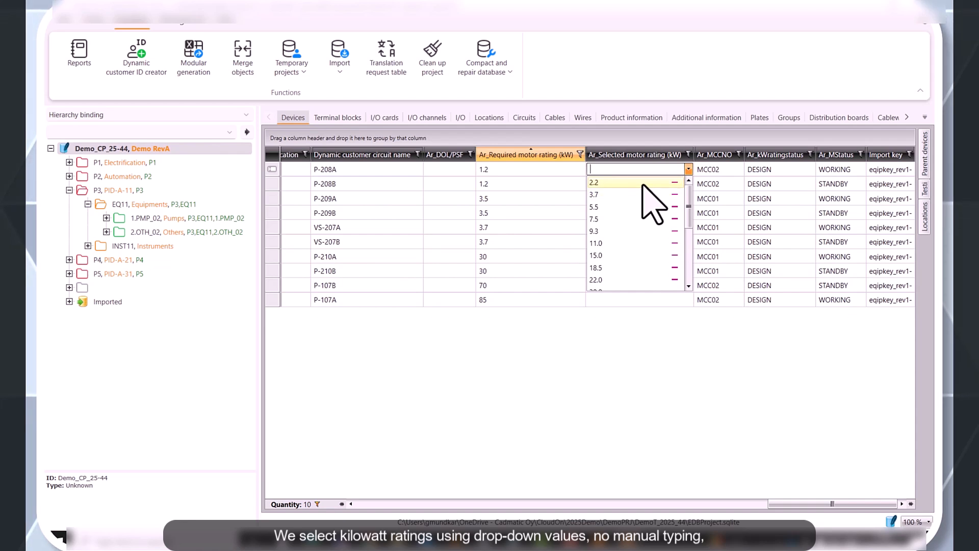
Choose the selected motor ratings, including 2.2 kW for P-208A and 30.0 kW for P-210A, and set P-210B's Ar_DOL/PSF to SD.
click(643, 182)
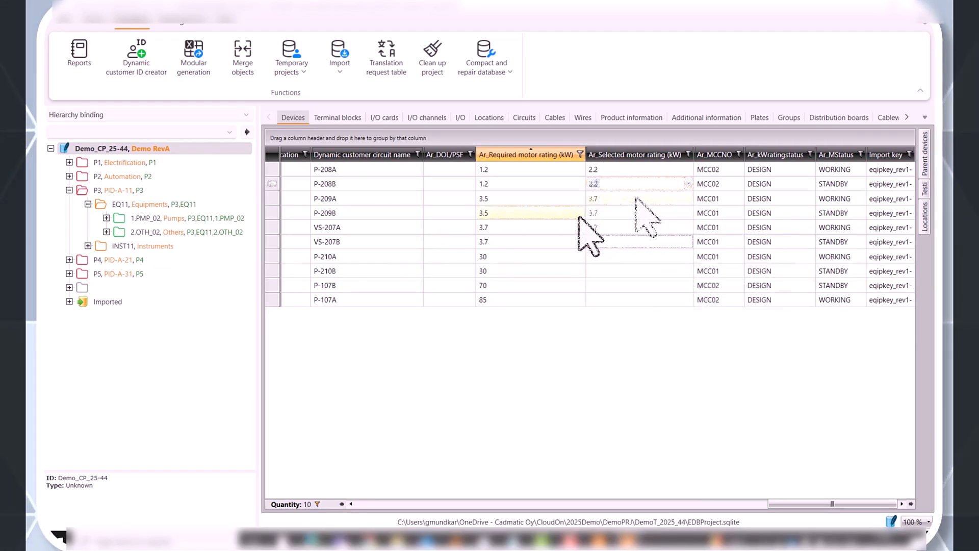
click(687, 256)
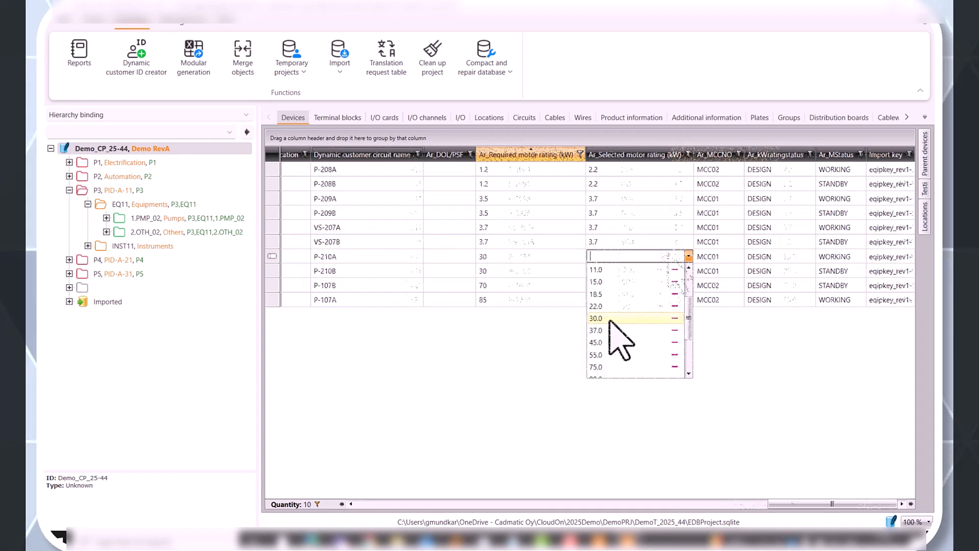
click(642, 305)
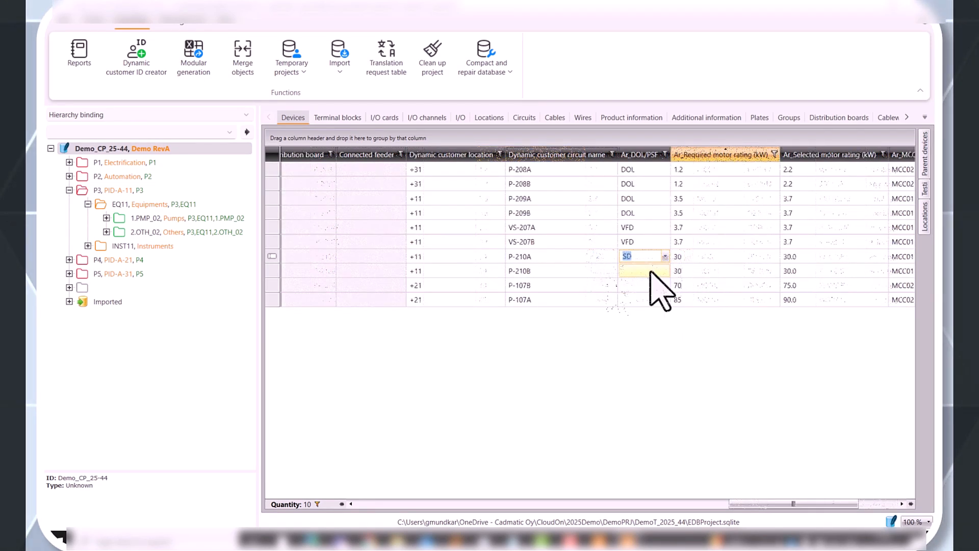
click(664, 271)
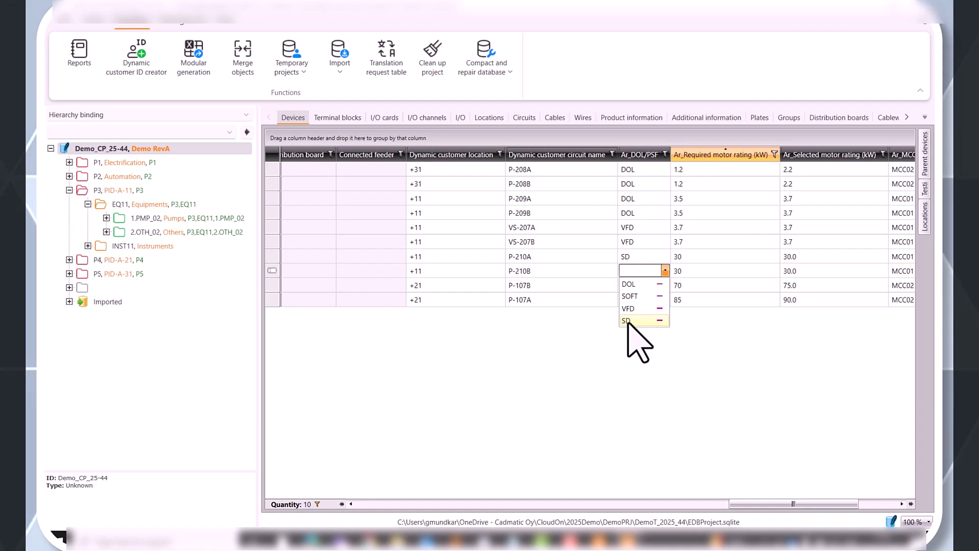
click(628, 321)
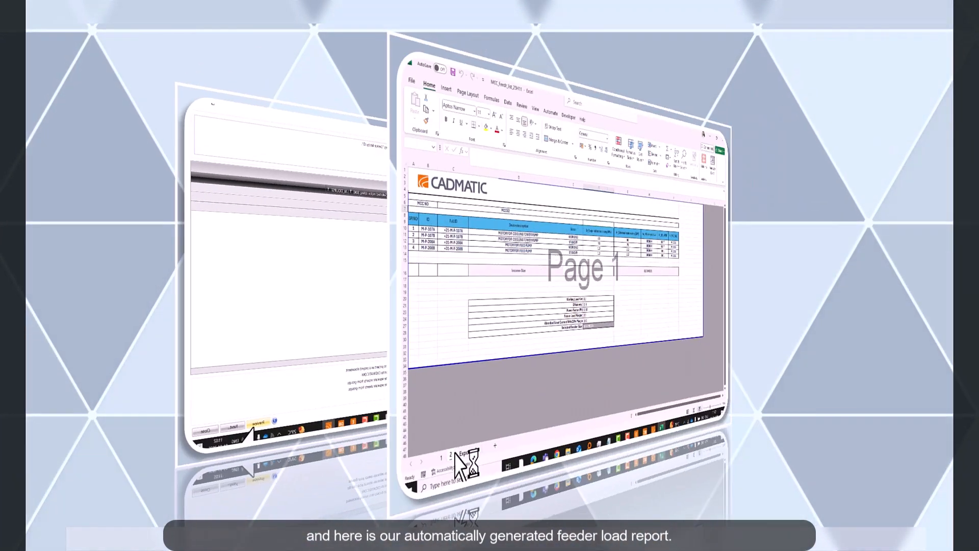
Examine the MCC01 sheet of the feeder load report in Excel, including its device rows, full IDs and incomer sizing.
click(441, 458)
click(115, 264)
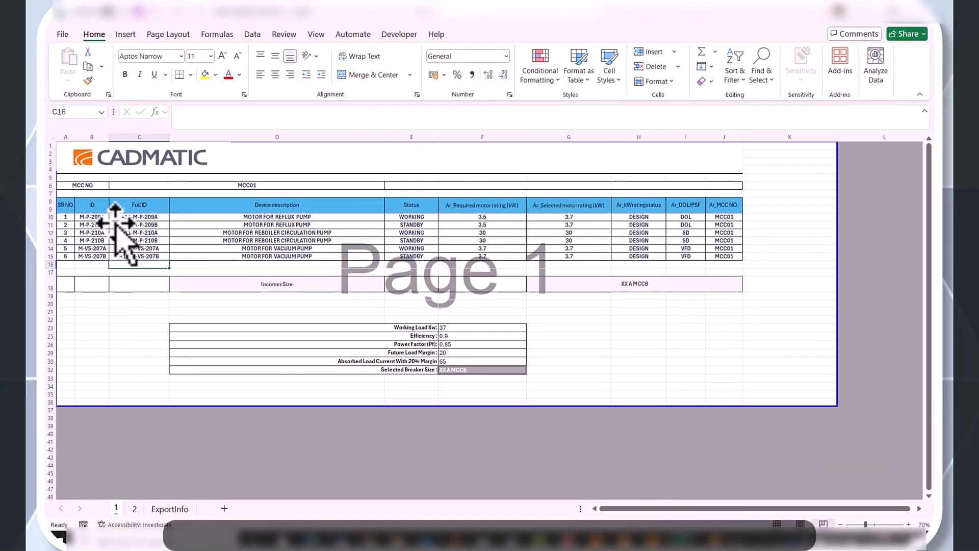
drag(91, 224, 711, 262)
click(630, 305)
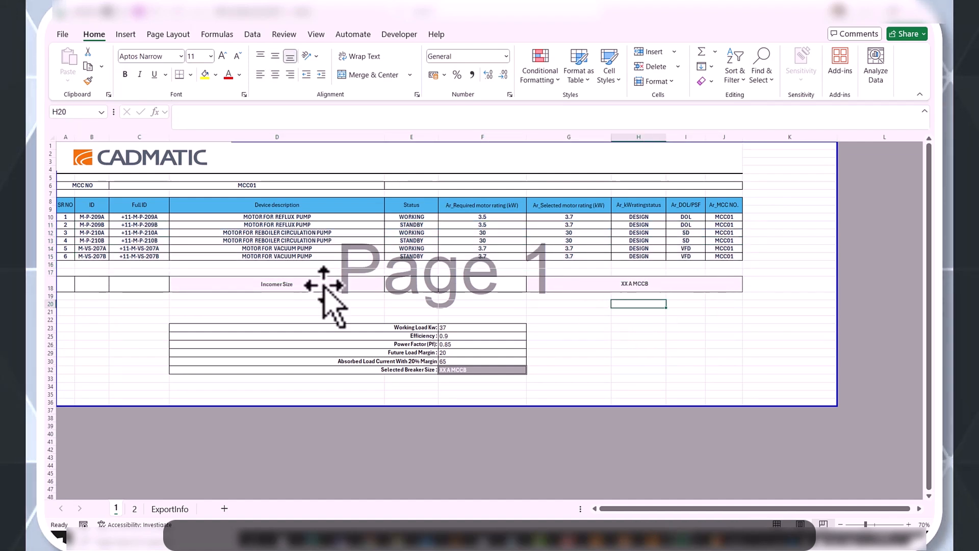
drag(139, 217, 141, 250)
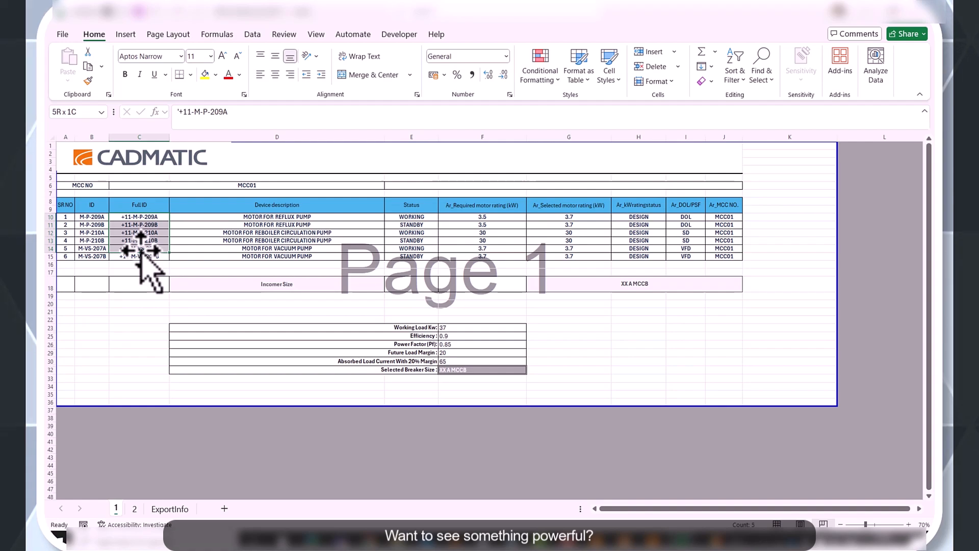
click(248, 248)
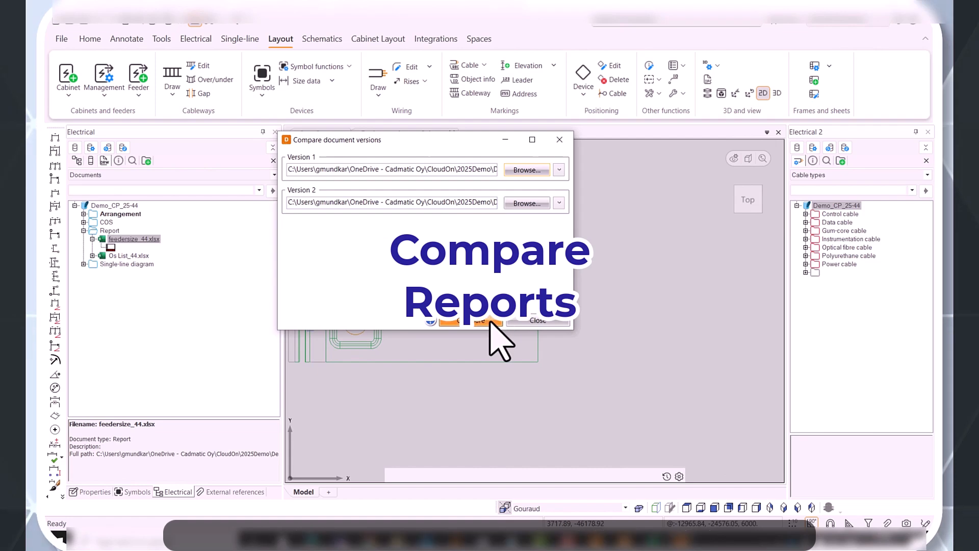
Compare the two feeder size report versions and examine the highlighted device rows and load values on both pages of the resulting PDF.
click(489, 319)
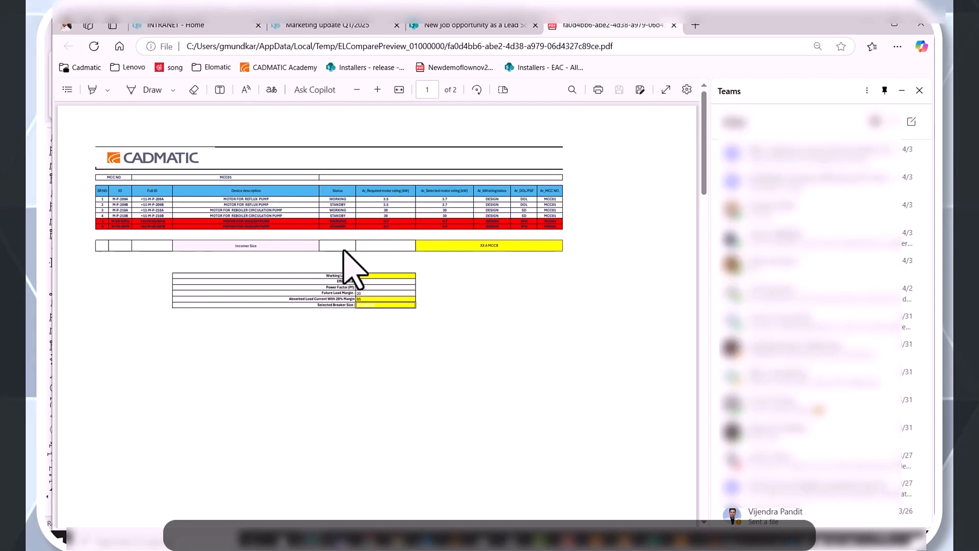
ctrl+scroll(271, 234, up, 3)
ctrl+scroll(381, 281, down, 4)
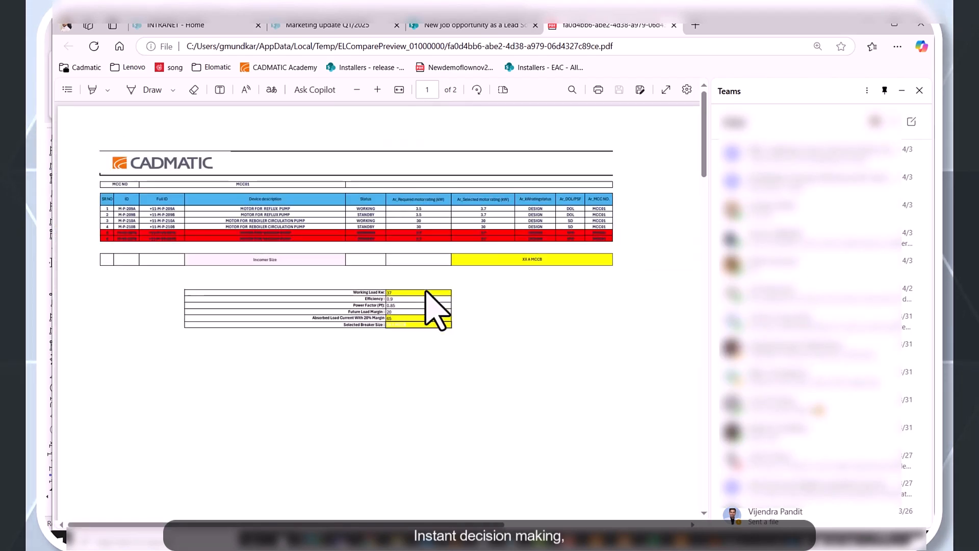
scroll(423, 352, down, 17)
scroll(421, 356, up, 3)
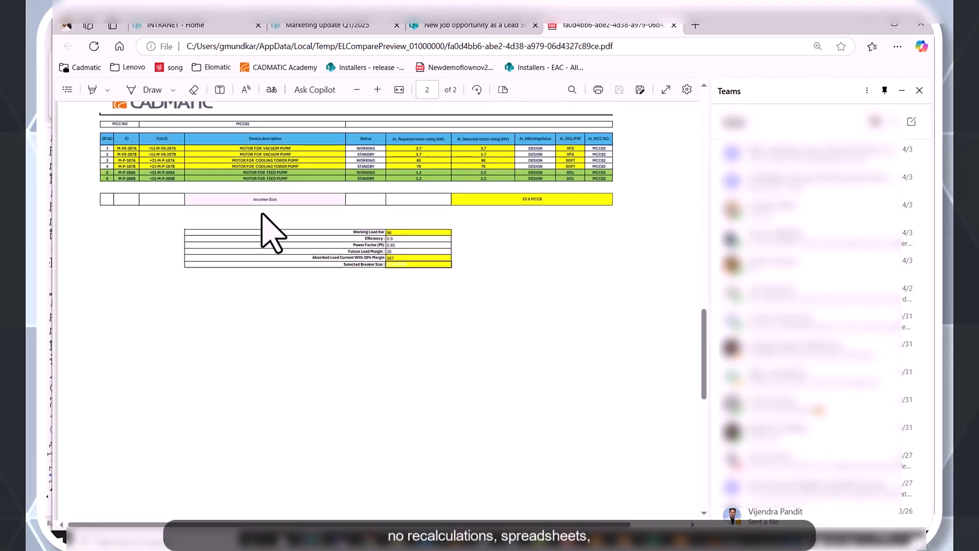
ctrl+scroll(283, 230, up, 4)
ctrl+scroll(306, 246, down, 2)
ctrl+scroll(473, 307, up, 2)
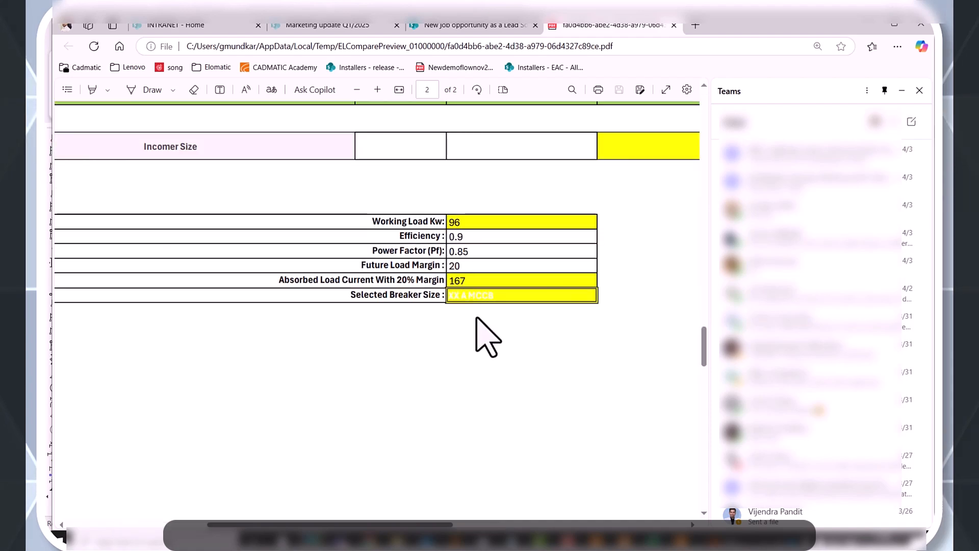
ctrl+scroll(455, 301, down, 6)
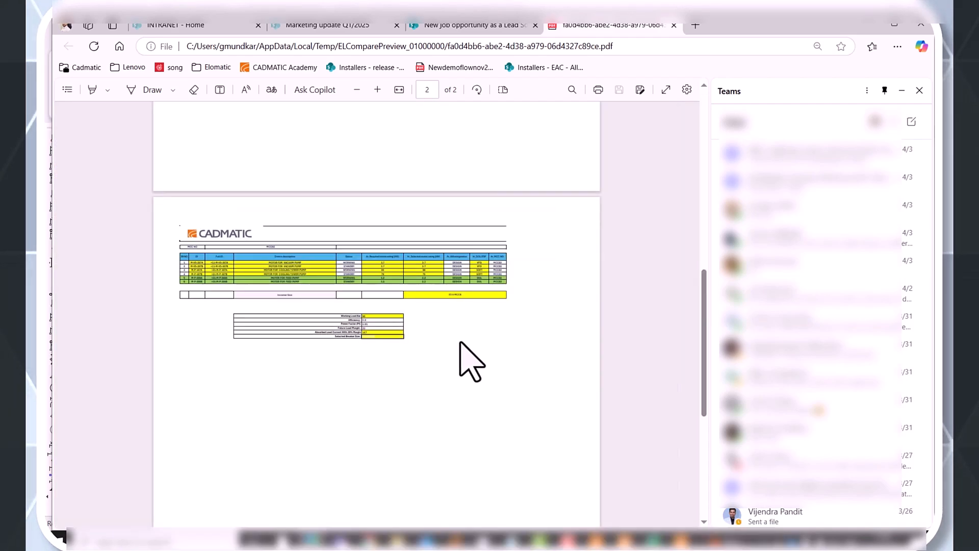
scroll(470, 360, up, 5)
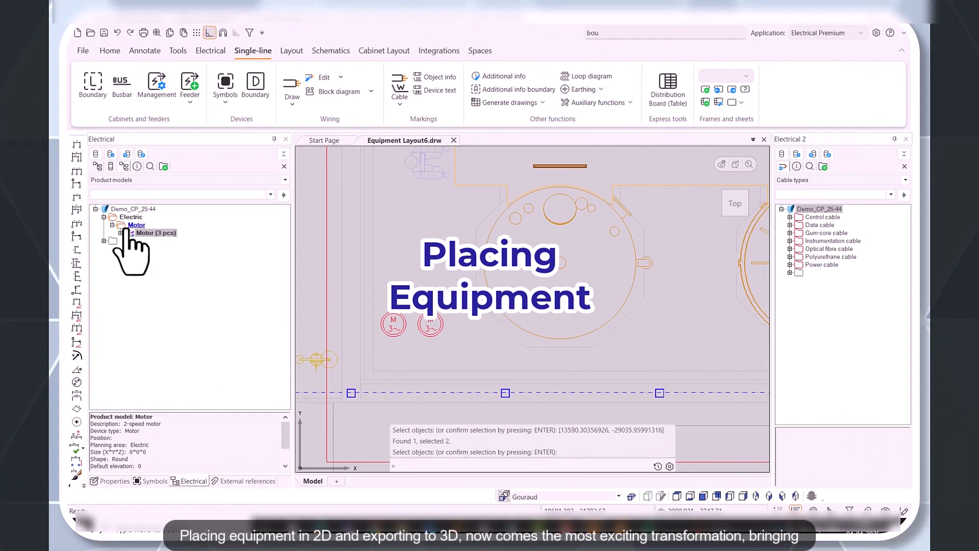
List the project's devices by location and assign the M1 motor symbol in the equipment layout to device M-P-209A.
click(127, 180)
click(133, 211)
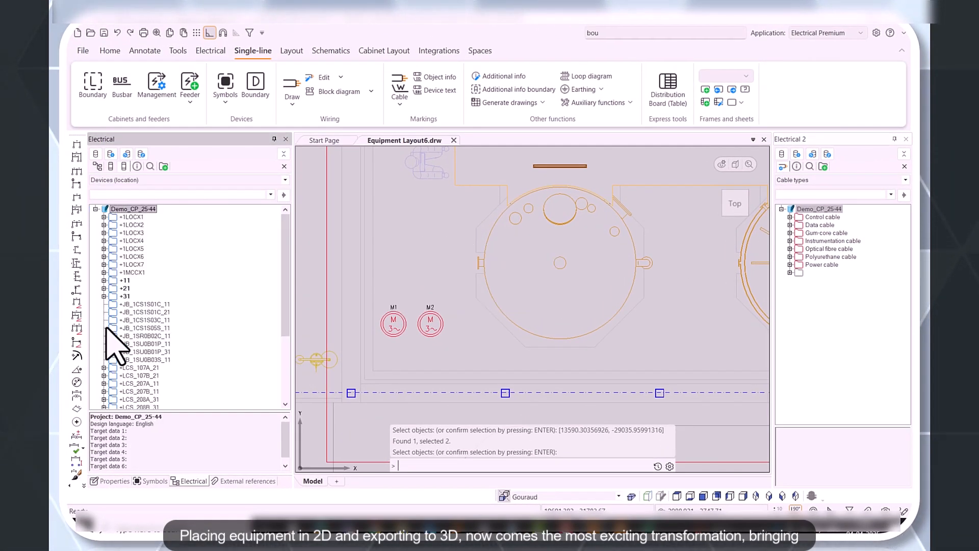
scroll(135, 389, down, 10)
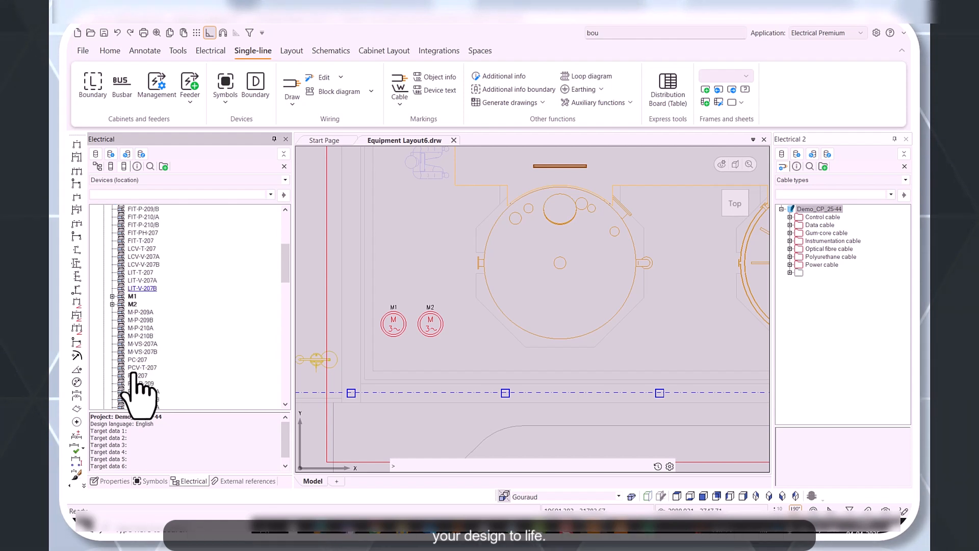
right_click(148, 314)
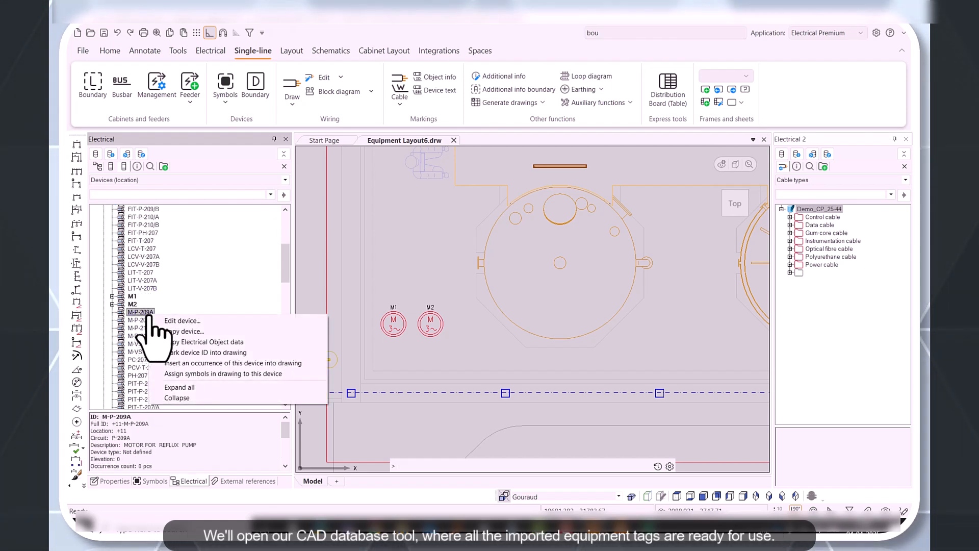
click(184, 374)
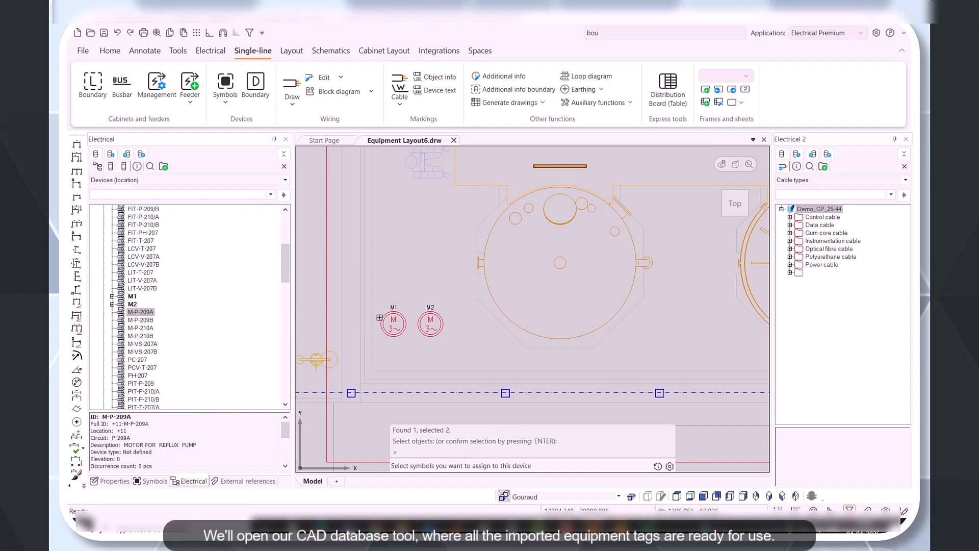
click(381, 317)
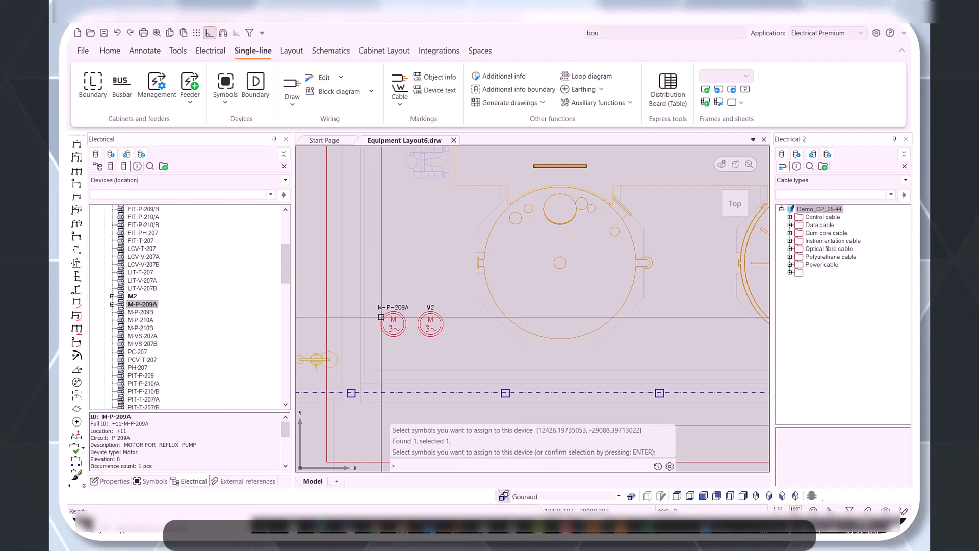
Assign the M2 motor symbol in the equipment layout to device M-P-209B.
right_click(146, 313)
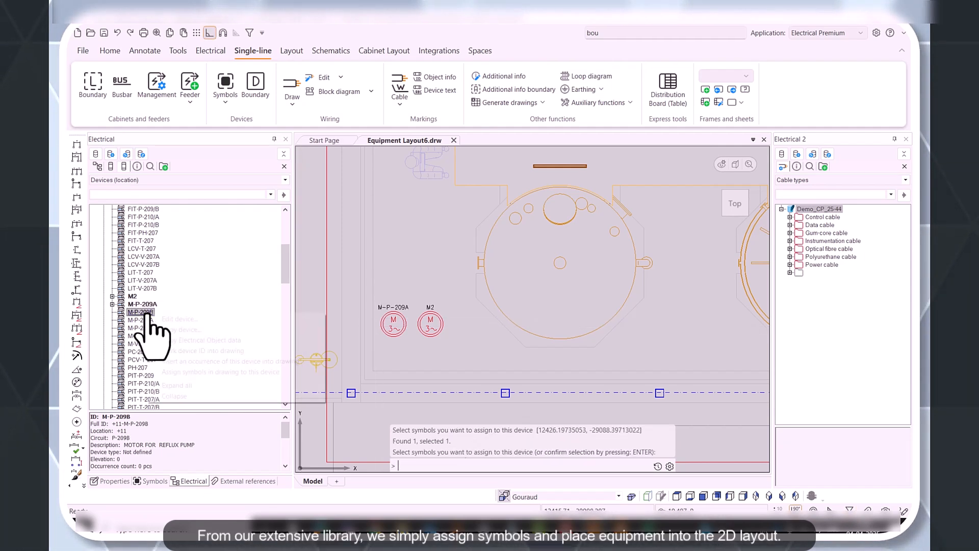
click(197, 371)
scroll(416, 323, up, 3)
scroll(416, 323, up, 2)
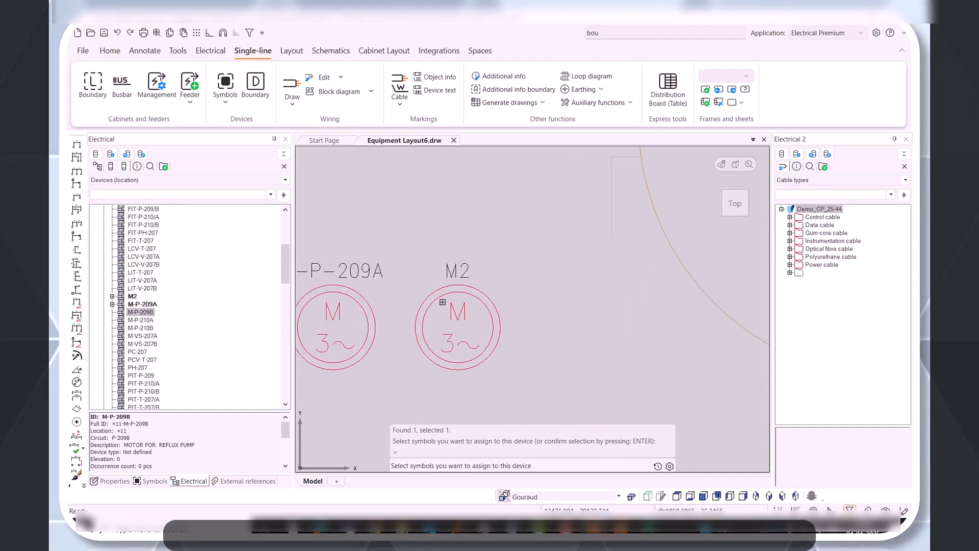
key(Return)
scroll(433, 326, down, 5)
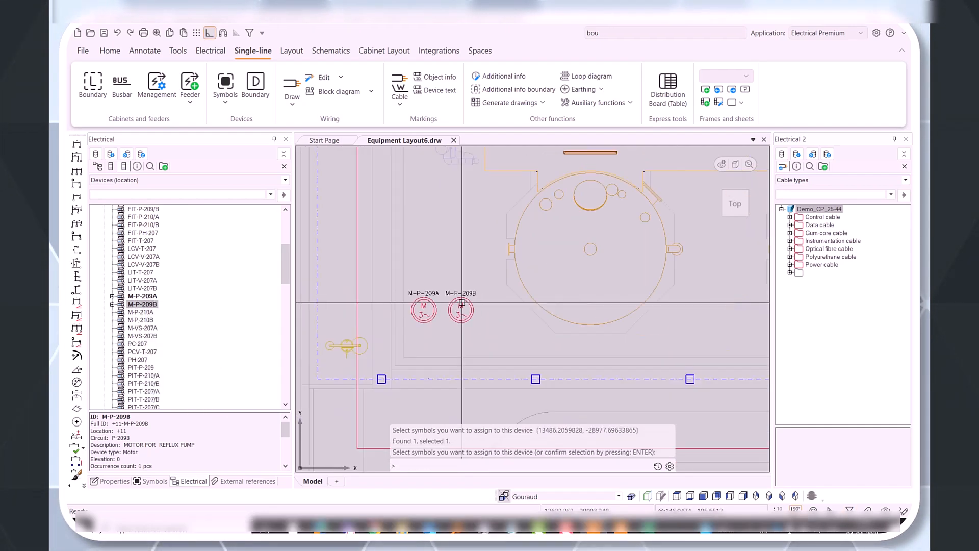
Copy the M-P-209A and M-P-209B motor symbols together into the neighbouring equipment areas of the layout.
scroll(433, 326, up, 3)
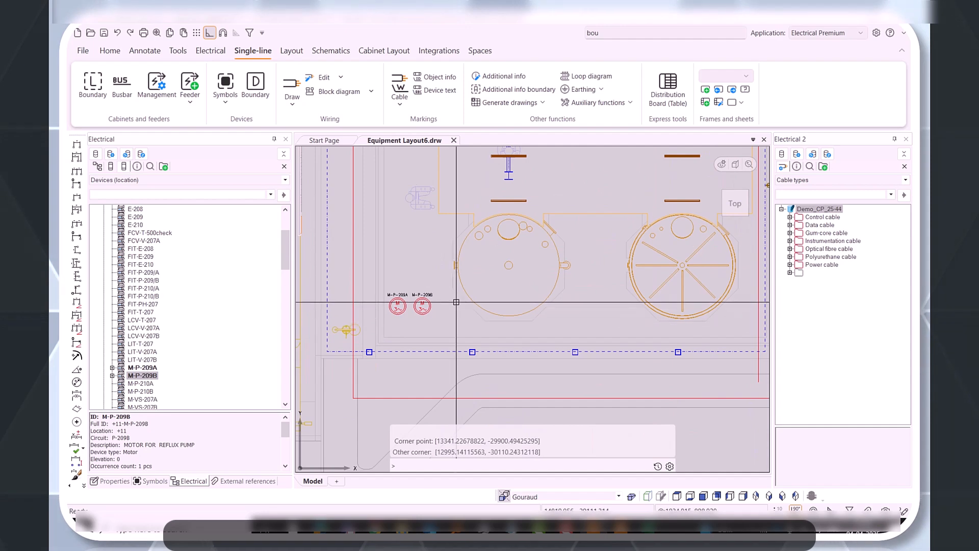
click(445, 303)
click(400, 316)
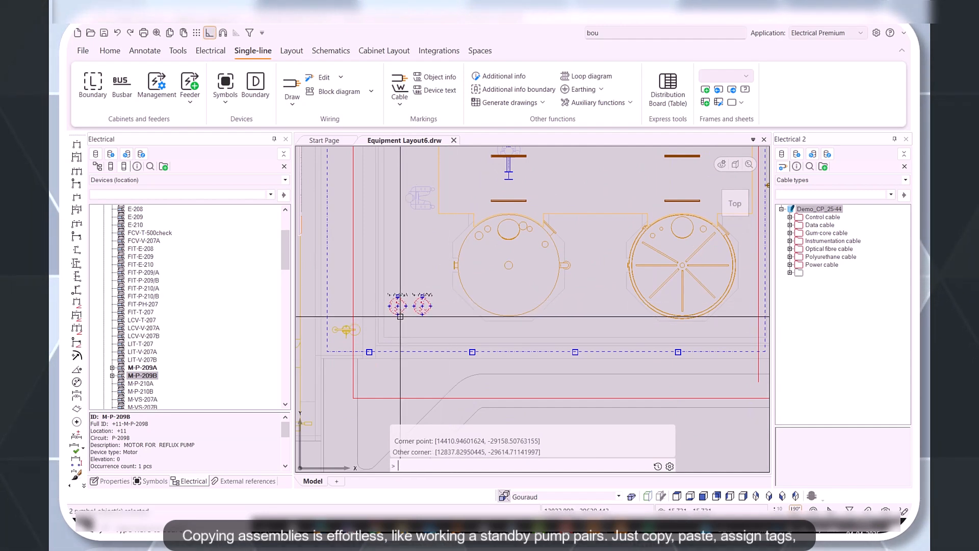
key(Return)
click(400, 316)
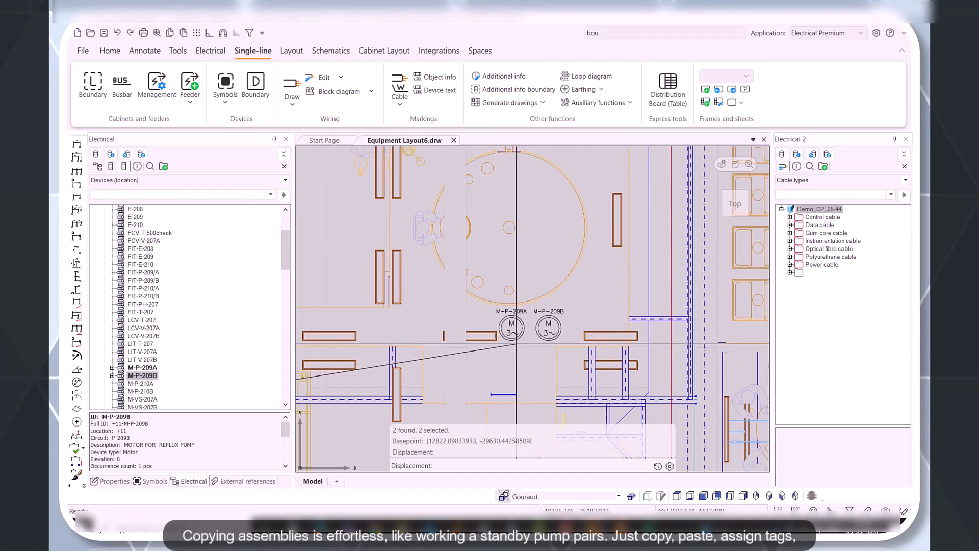
scroll(516, 344, up, 3)
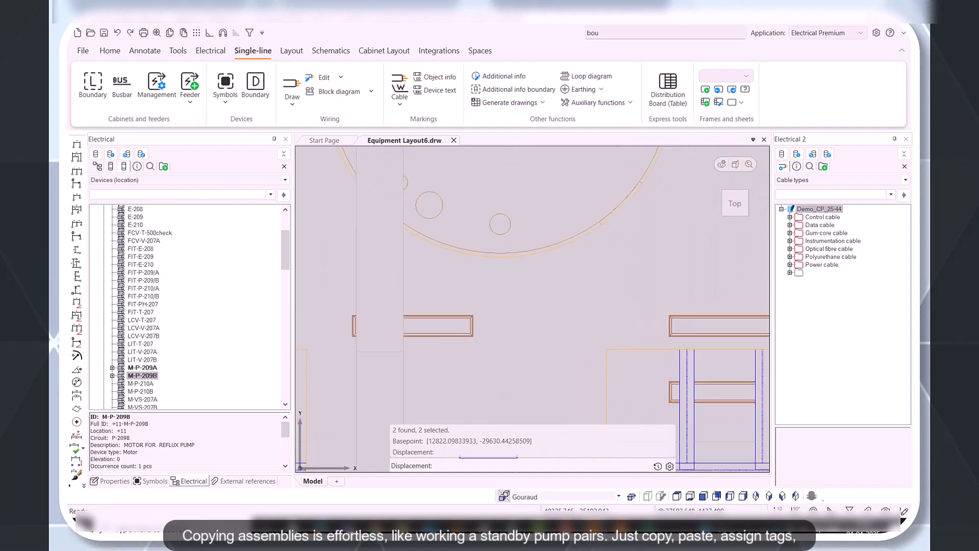
click(493, 323)
scroll(493, 323, down, 5)
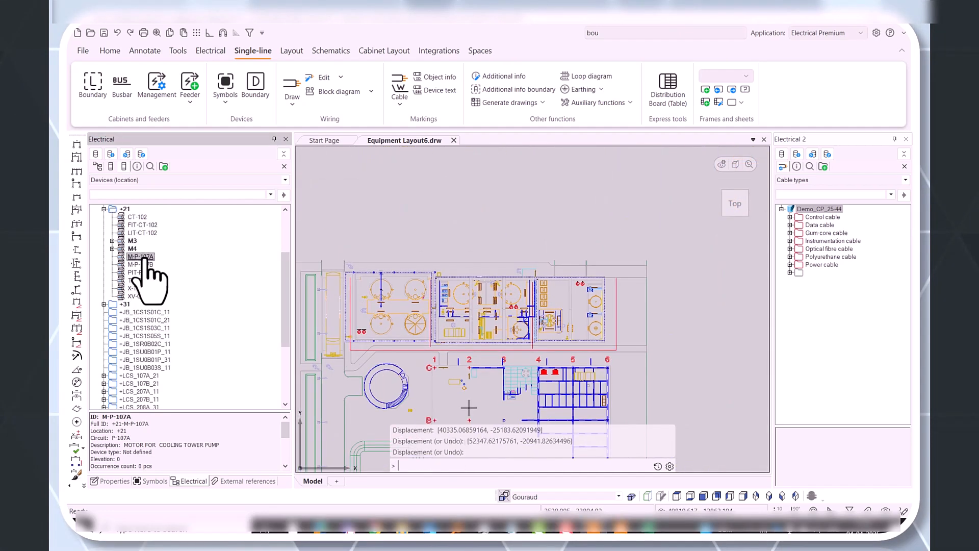
Assign the M3 motor symbol in the equipment layout to device M-P-107A.
right_click(140, 257)
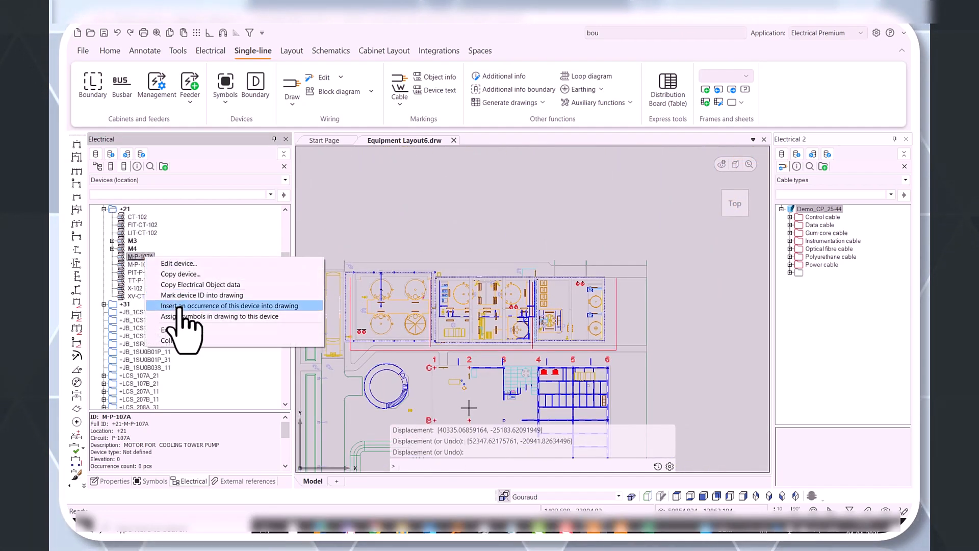
click(179, 316)
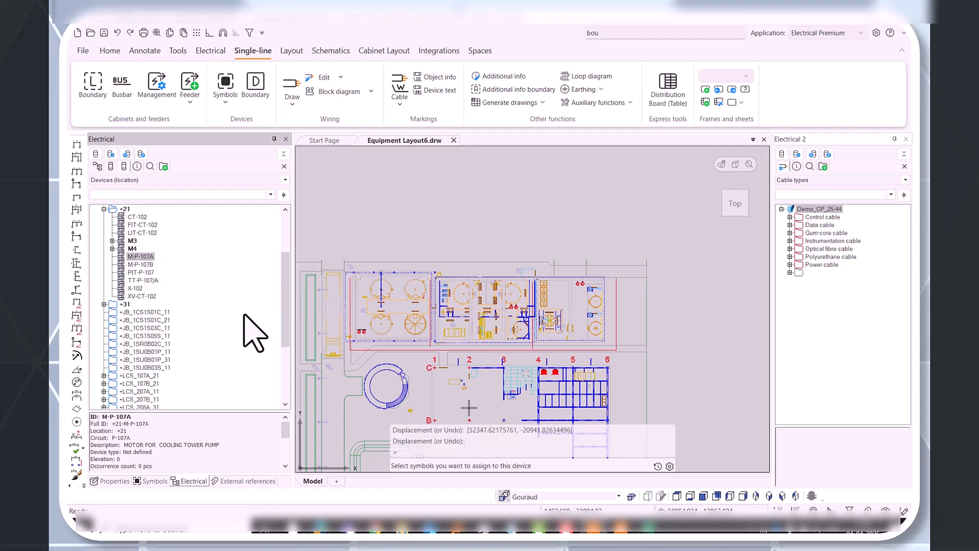
scroll(505, 316, up, 3)
scroll(499, 334, up, 2)
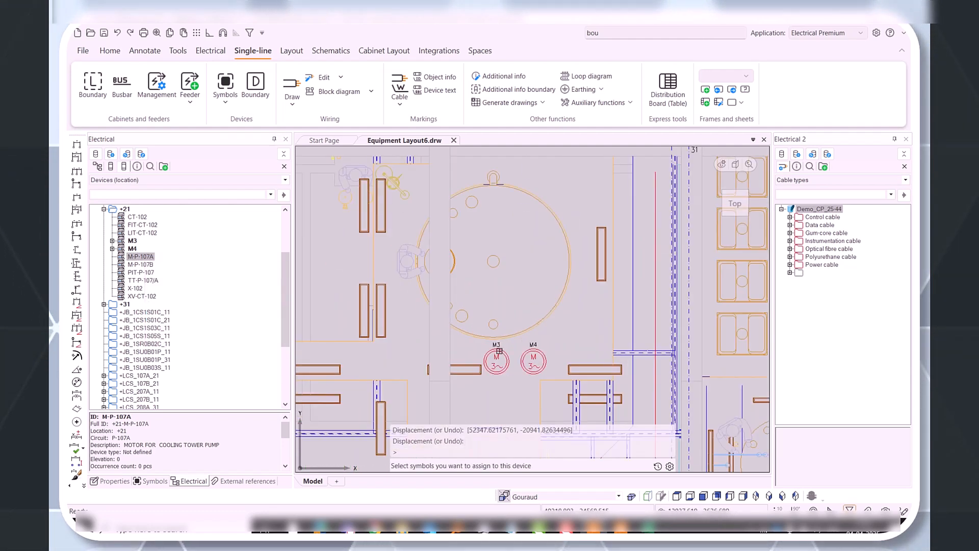
click(499, 351)
scroll(487, 313, down, 5)
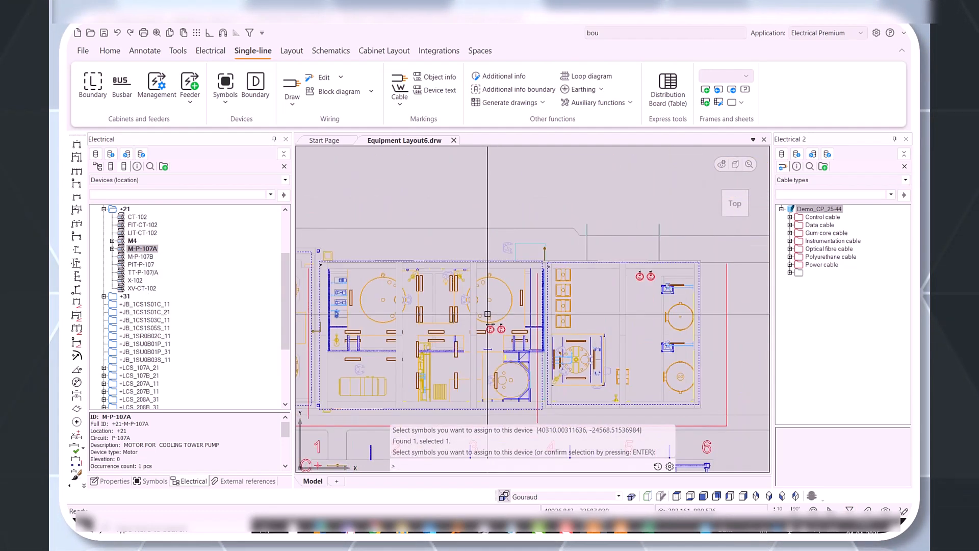
right_click(150, 258)
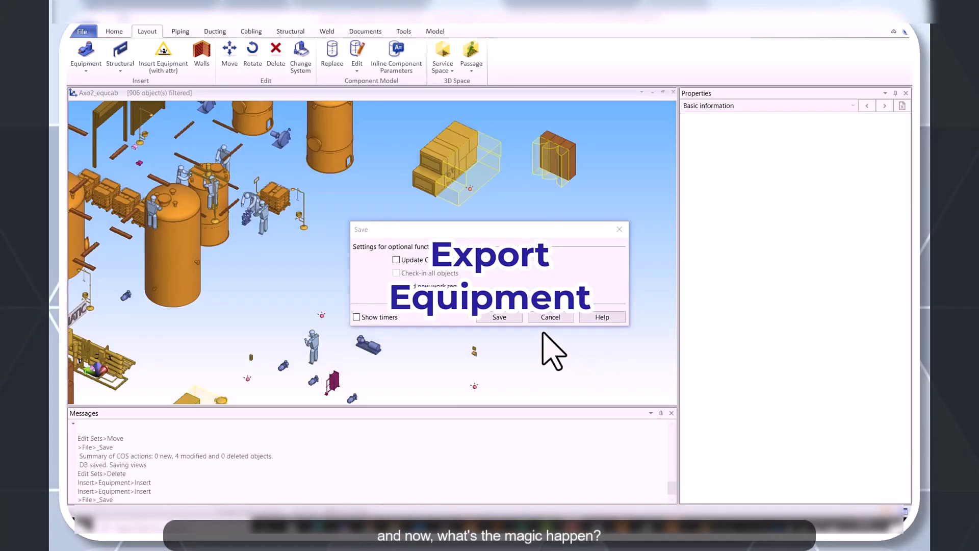
Cancel saving the 3D plant model.
click(554, 318)
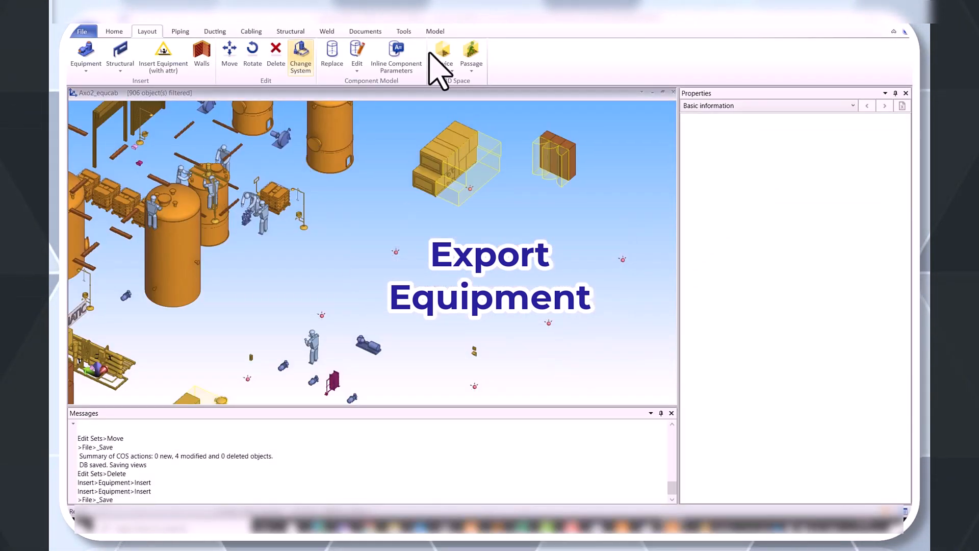
middle_drag(466, 288, 428, 283)
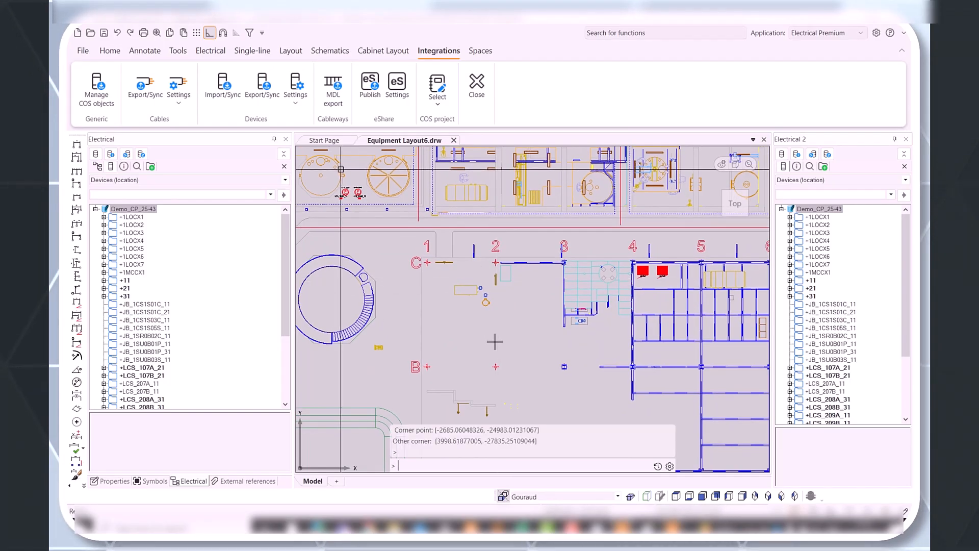
Export the devices selected across the whole active layout drawing to the plant model, and save the drawing.
click(272, 85)
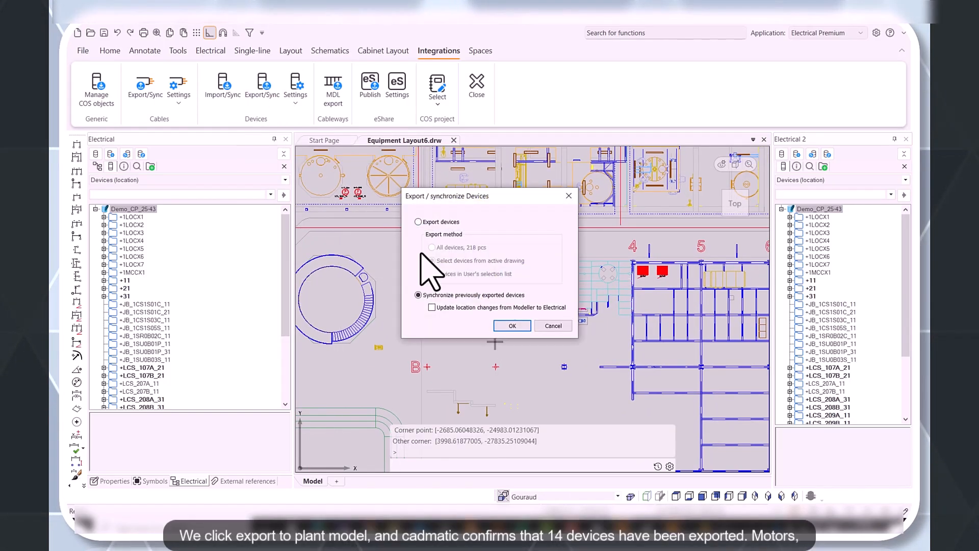
click(456, 223)
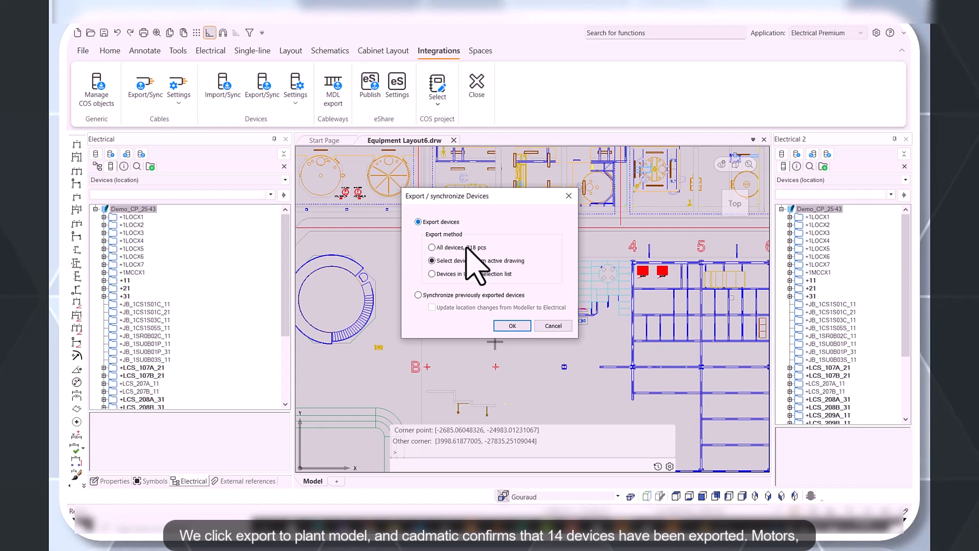
click(511, 326)
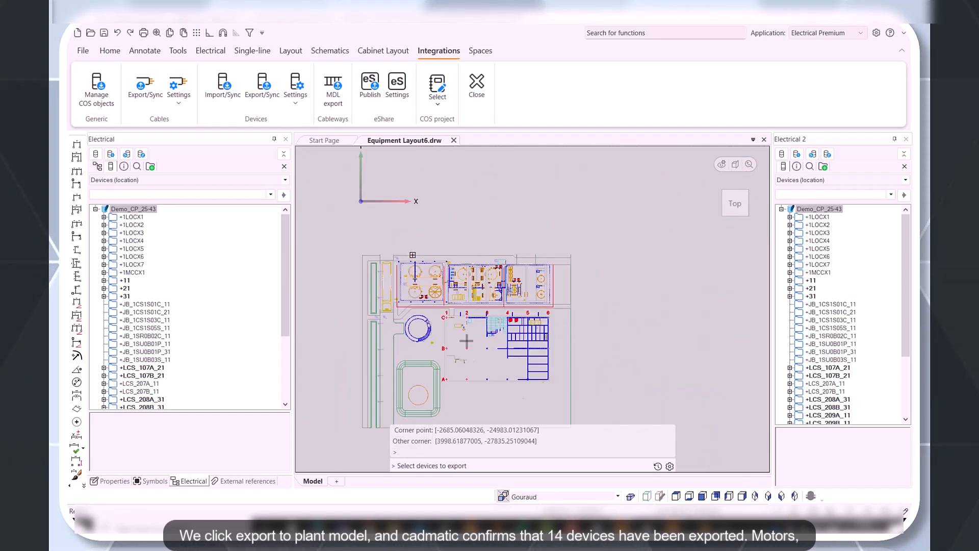
click(412, 255)
click(535, 383)
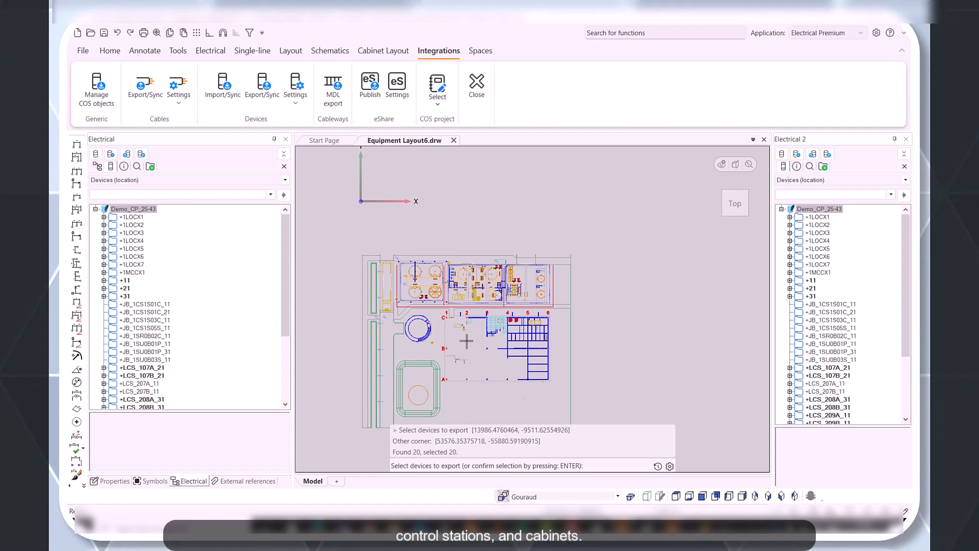
key(Return)
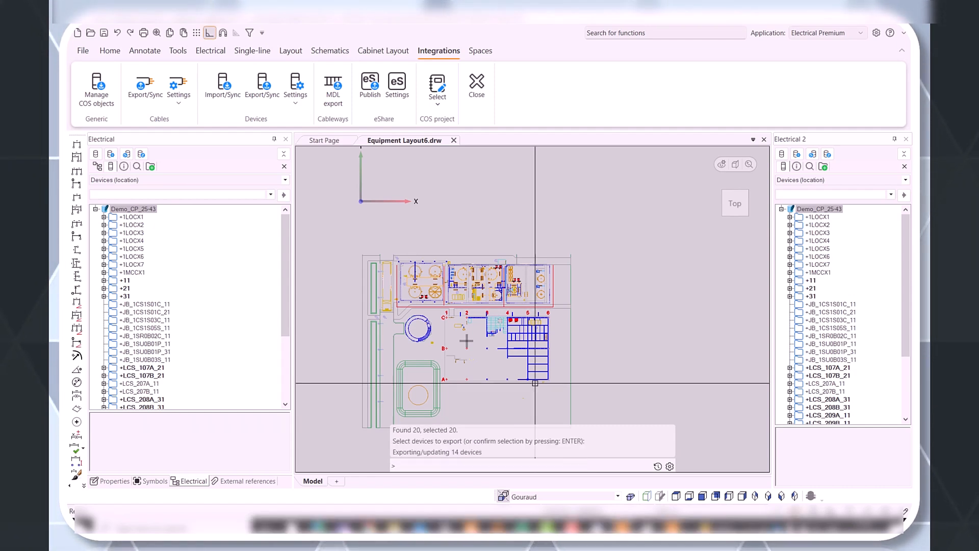
scroll(433, 321, up, 5)
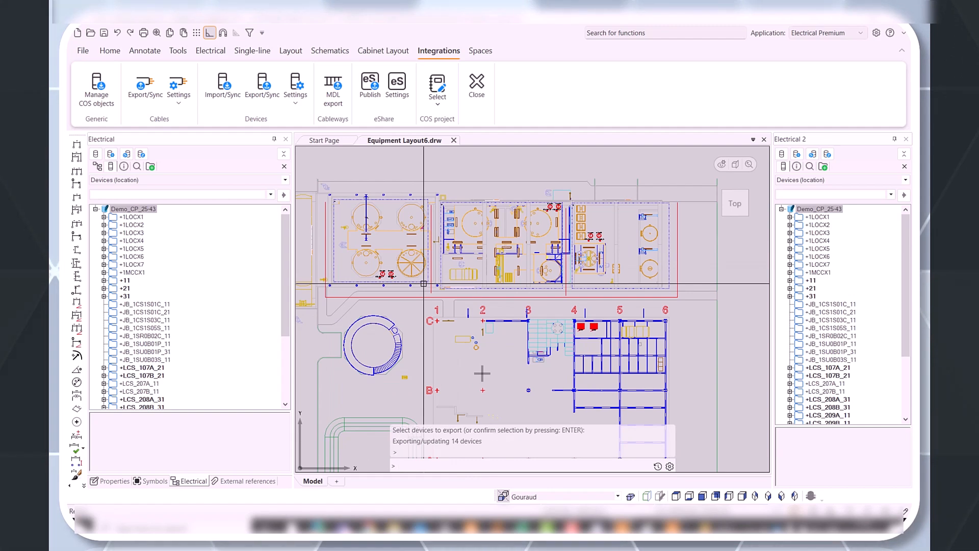
click(103, 35)
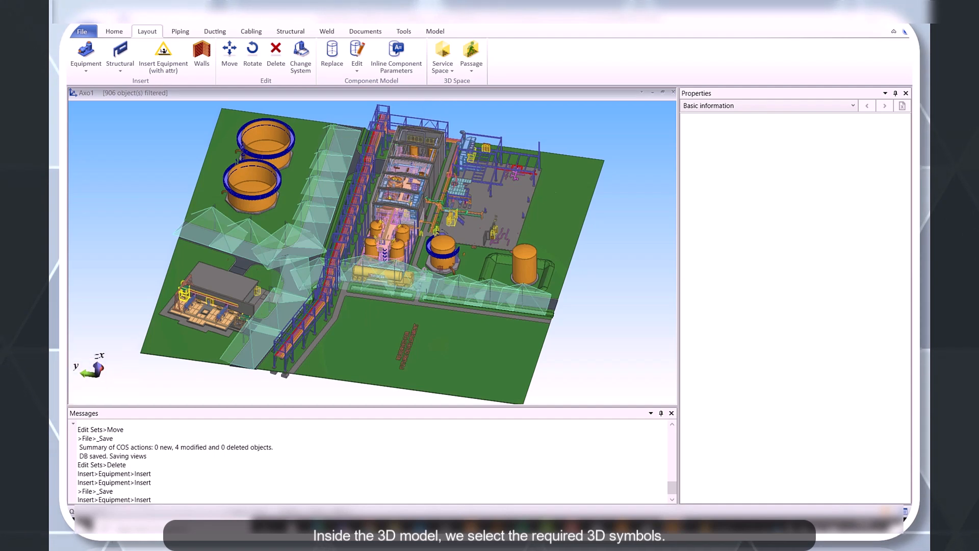
Switch to the 3D plant model and insert equipment +21-M-P-107A from the ELECTRICAL system at its base point.
click(85, 61)
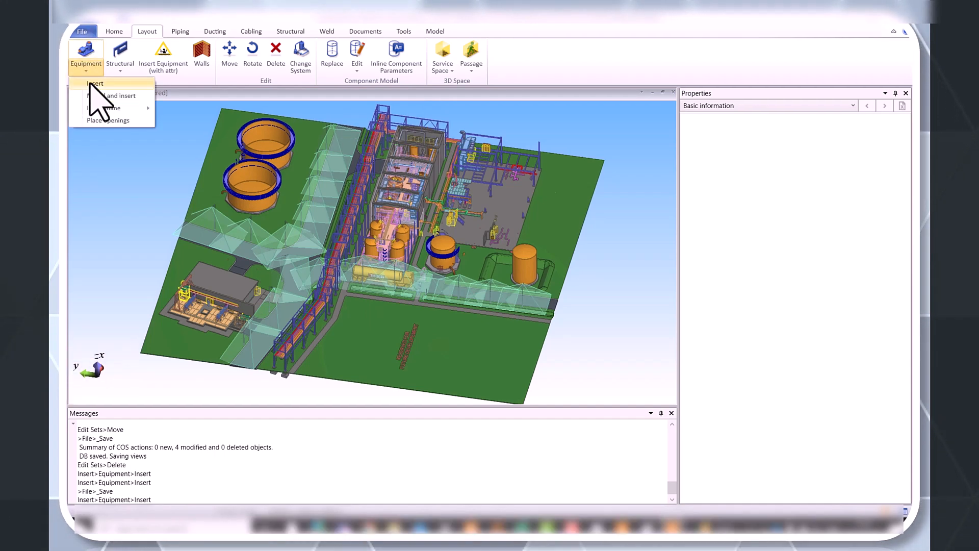
click(94, 84)
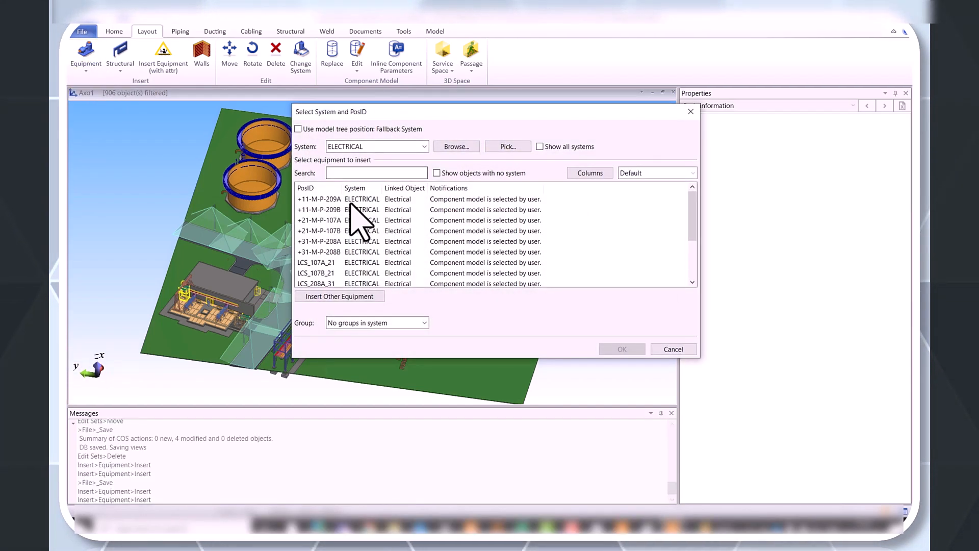
scroll(357, 219, down, 3)
scroll(351, 220, up, 2)
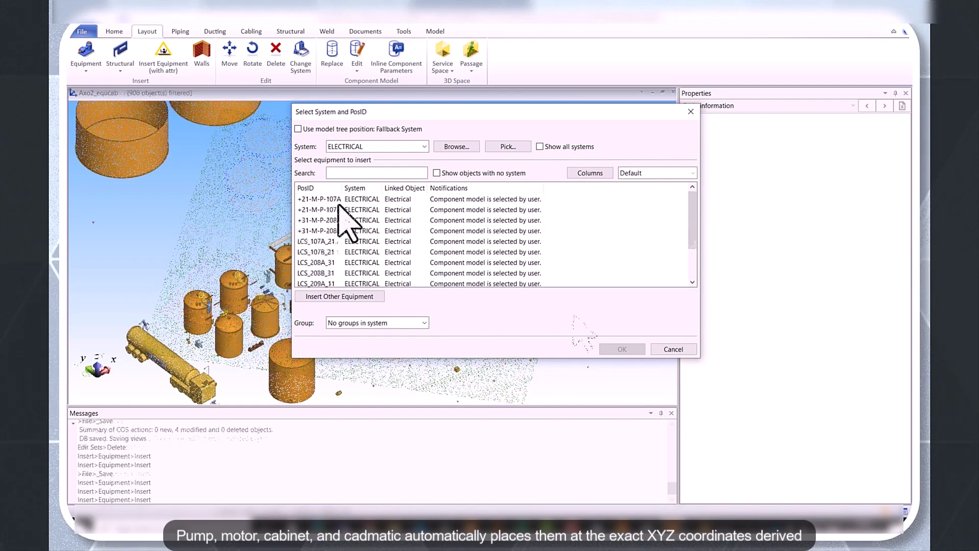
click(338, 200)
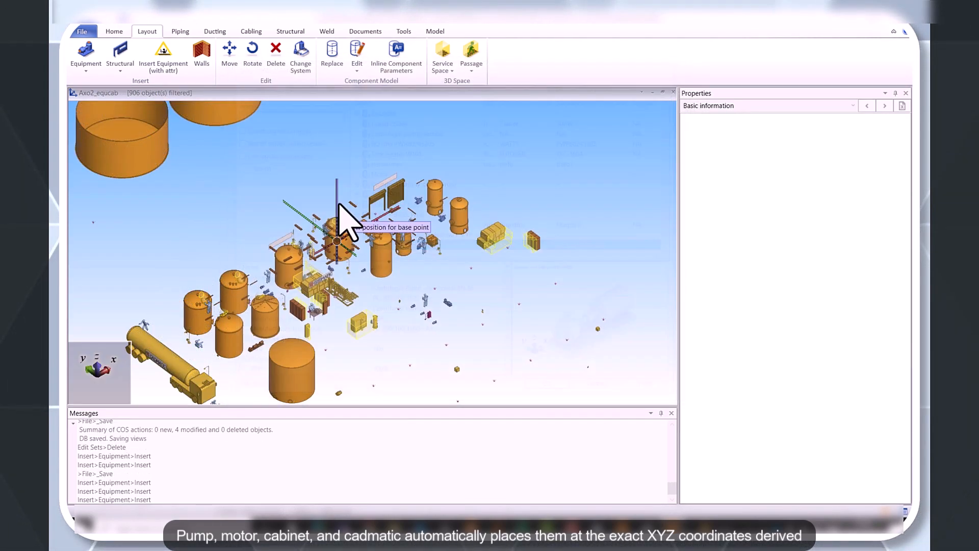
click(339, 203)
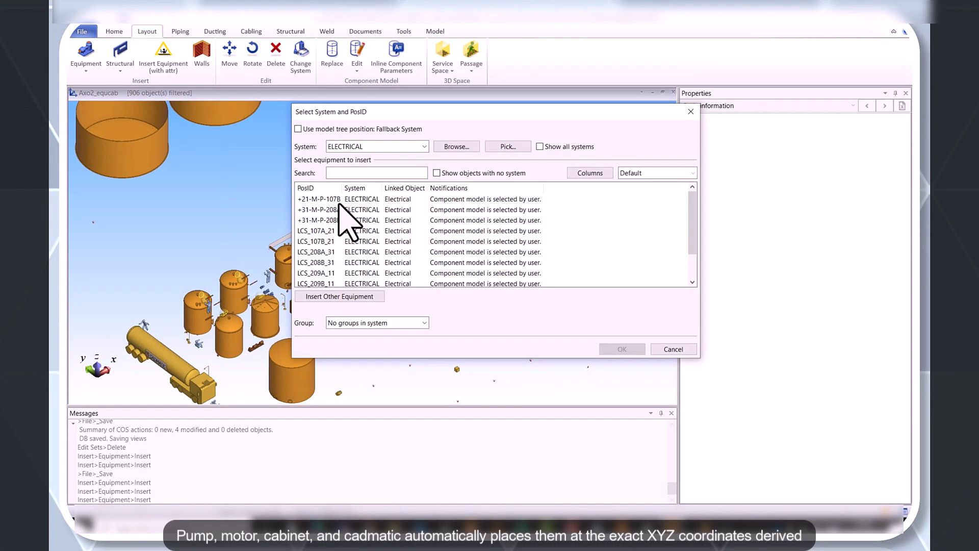
Insert equipment +21-M-P-107B in the 3D model using the component model PC 100/100 1680 - A3.
double_click(339, 201)
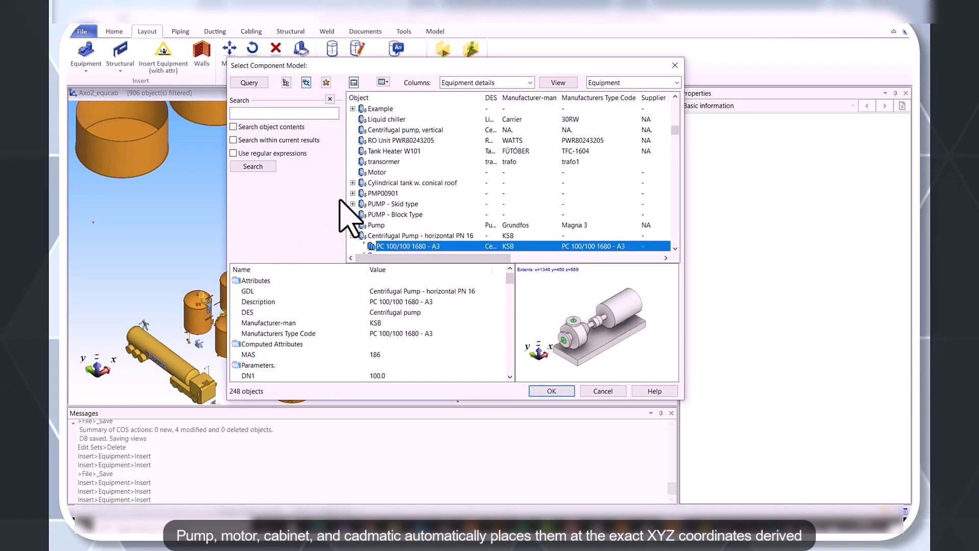
key(Return)
click(340, 200)
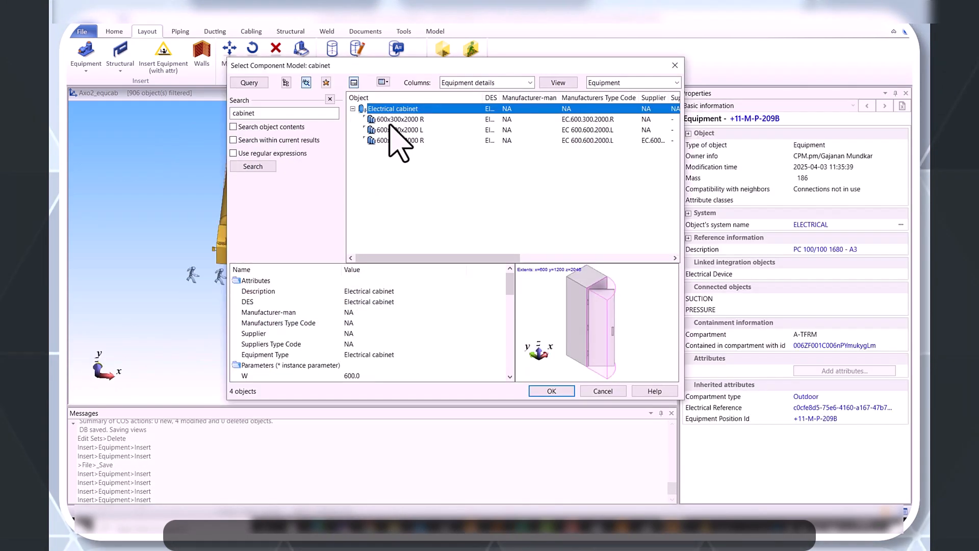
Insert MCC01 as a 600x300x2000 R electrical cabinet with SIDE -1 and Opening 0, accepting its position ID attribute.
click(396, 120)
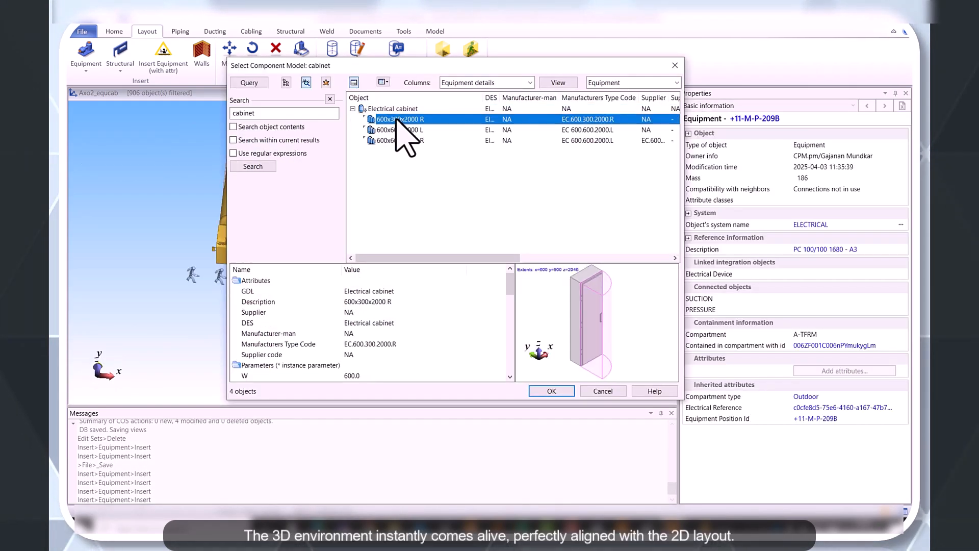
key(Return)
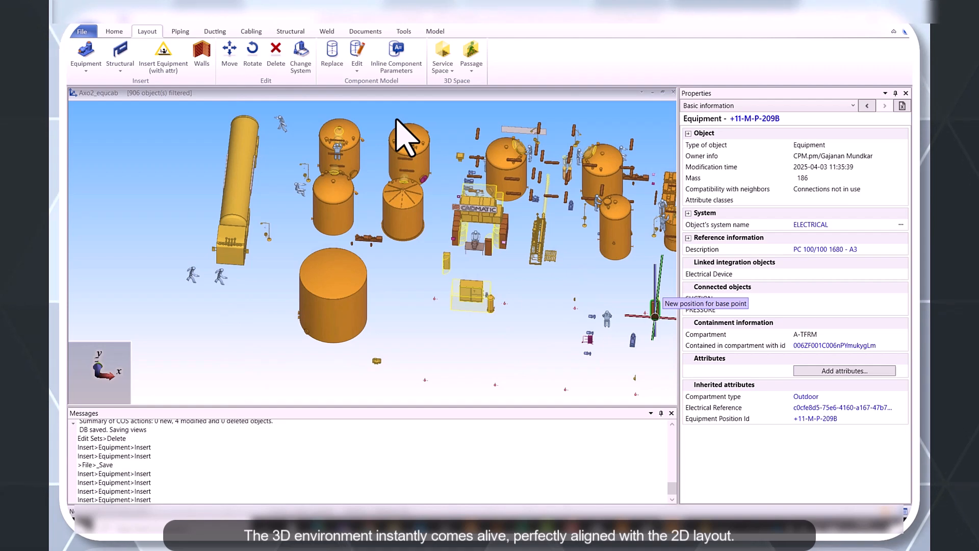
click(655, 316)
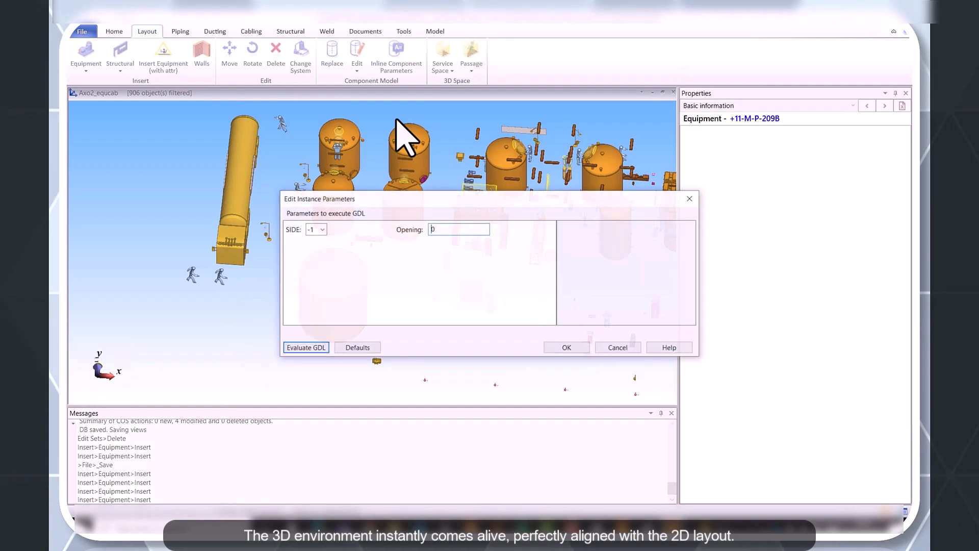
click(579, 346)
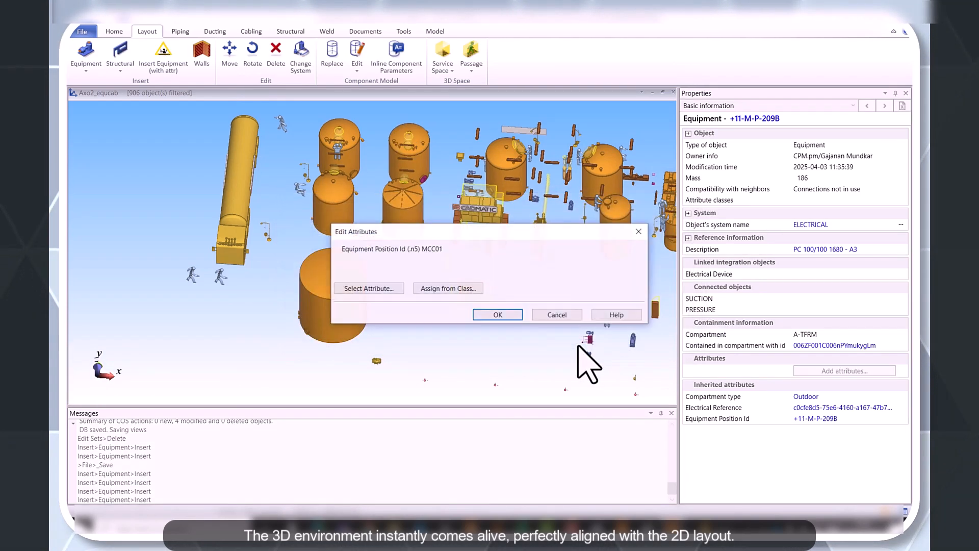
click(519, 317)
Insert the MCC02 cabinet with SIDE -1 and Opening 0, and end the equipment insertion.
double_click(480, 199)
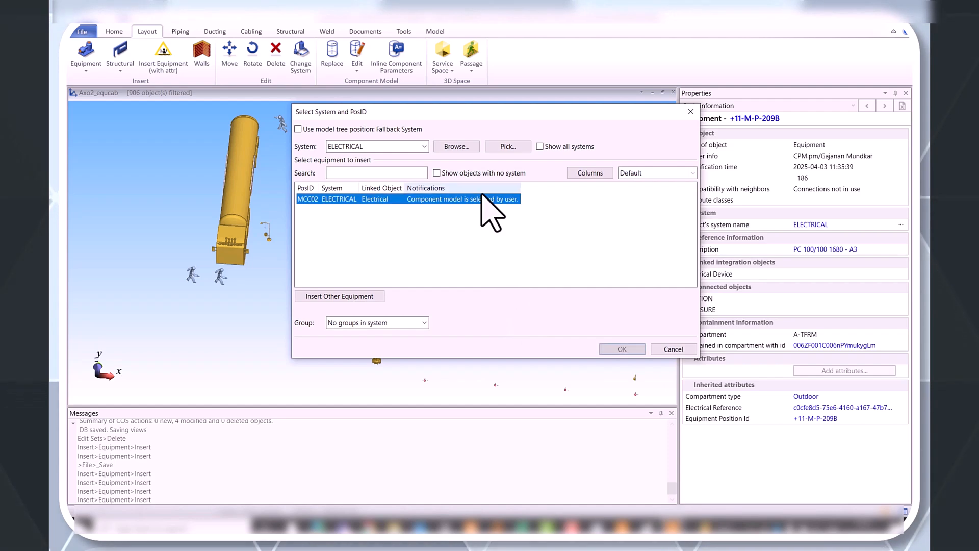
click(482, 195)
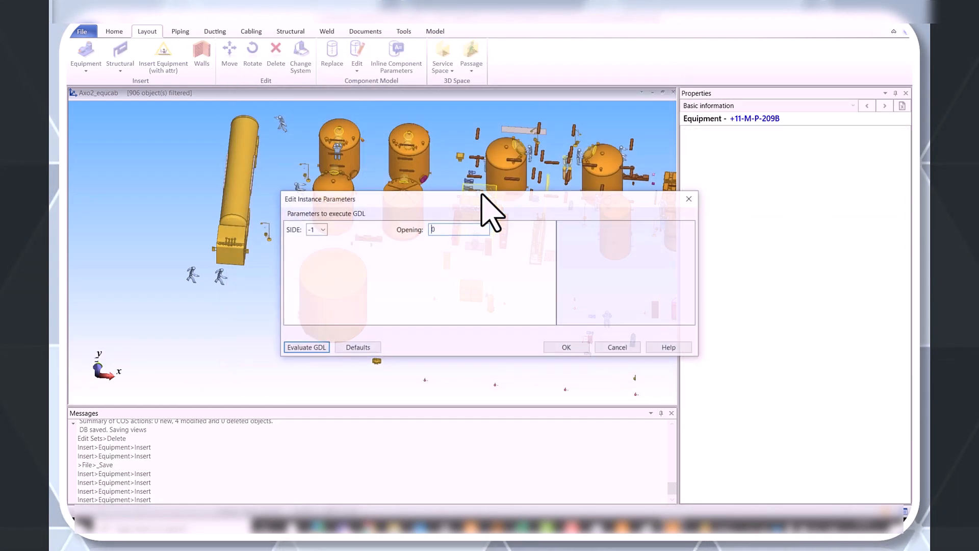
click(549, 346)
click(482, 313)
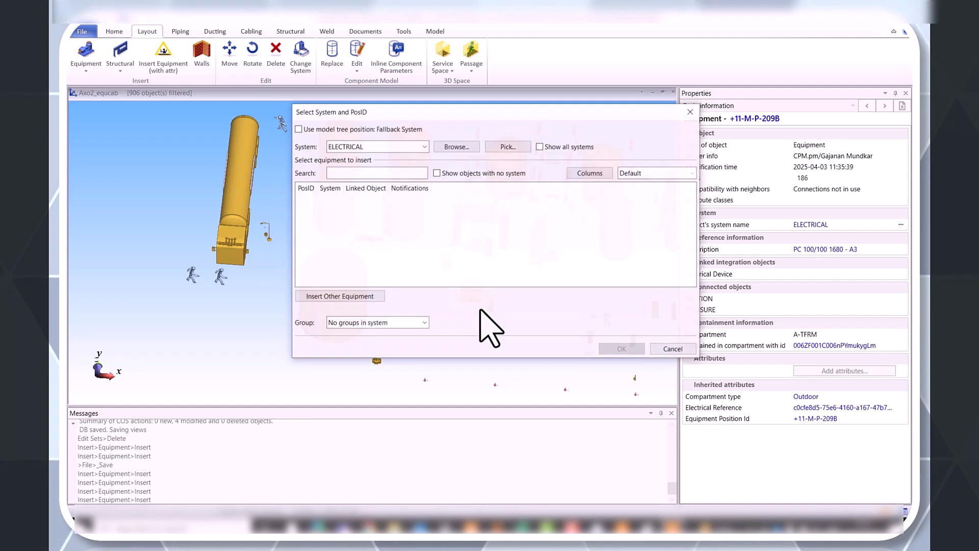
click(673, 349)
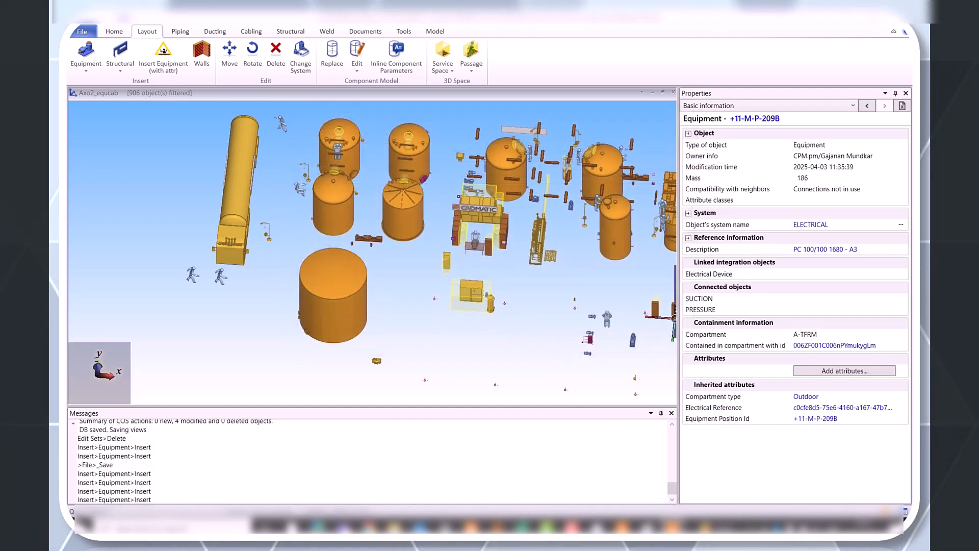
Move pump +11-M-P-209A about 889 mm in the negative X direction to separate it from the neighbouring pump.
scroll(317, 291, up, 8)
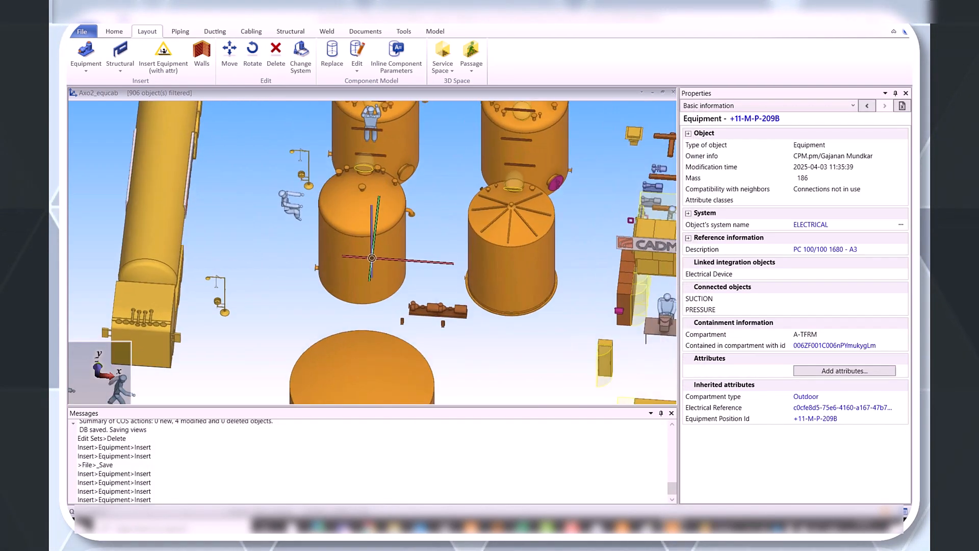
scroll(372, 254, up, 2)
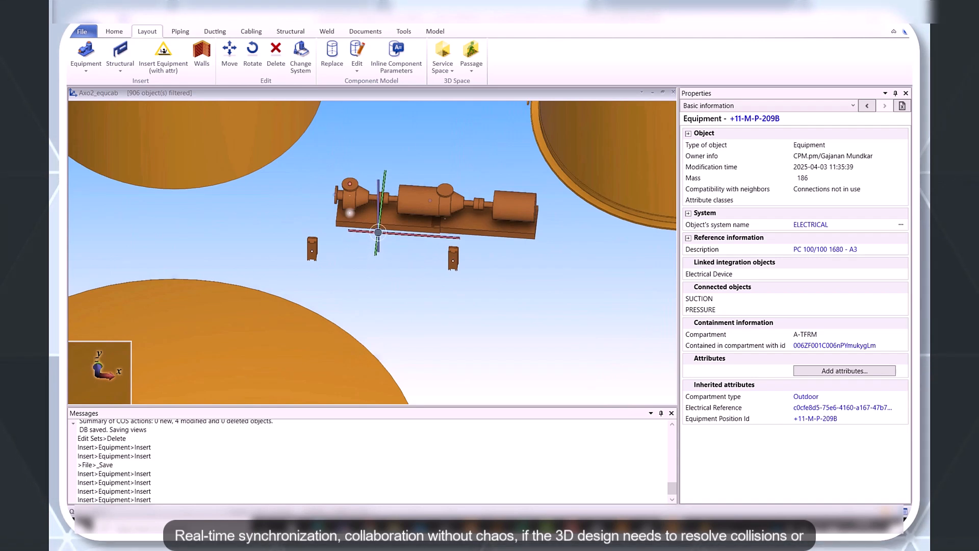
click(379, 222)
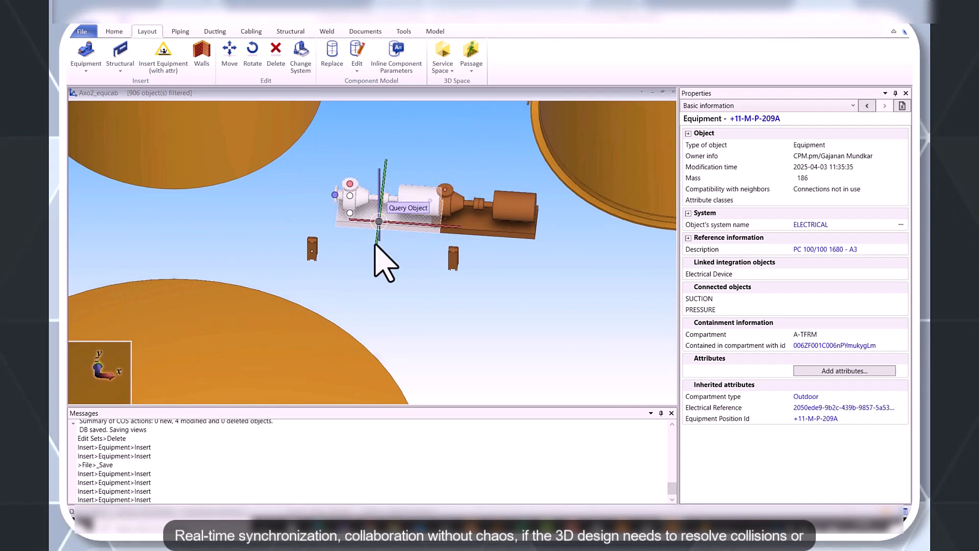
key(m)
key(x)
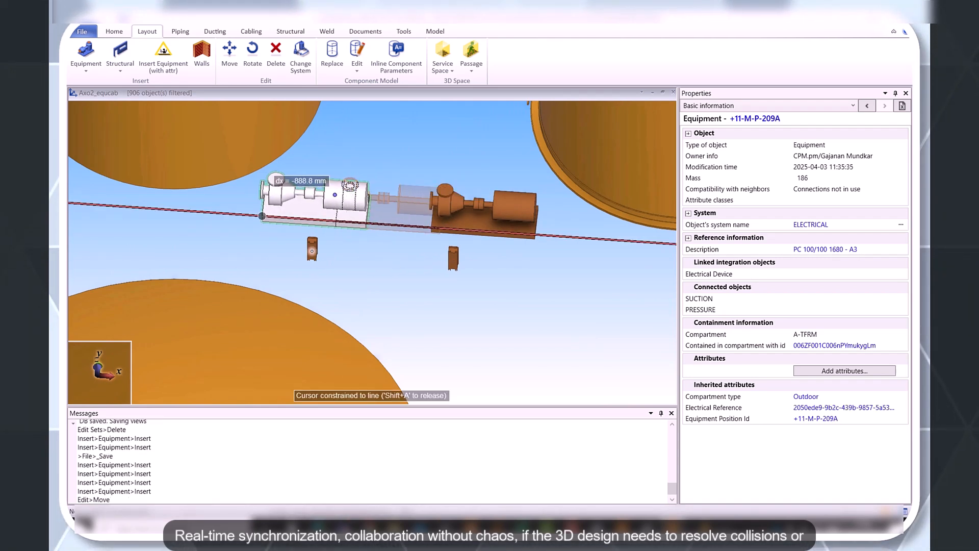
click(261, 216)
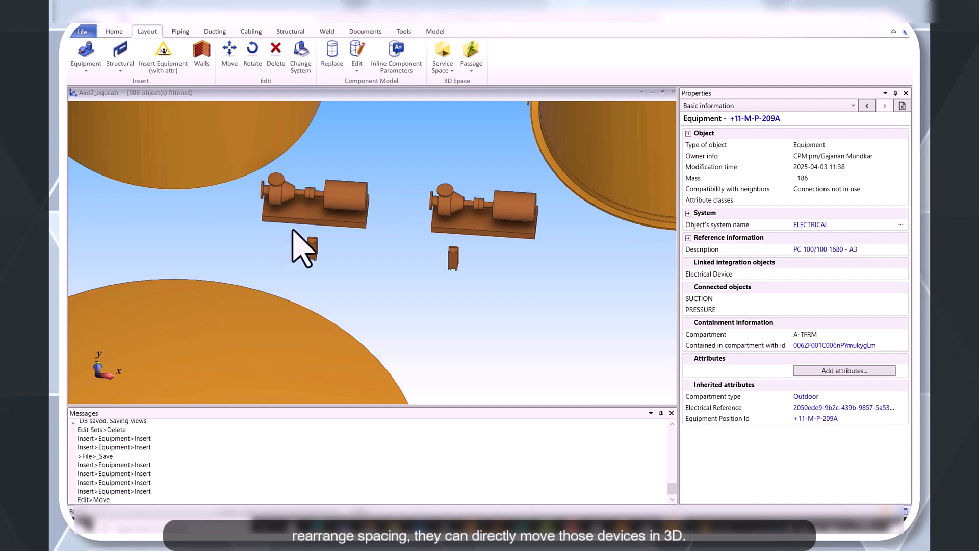
scroll(254, 241, down, 10)
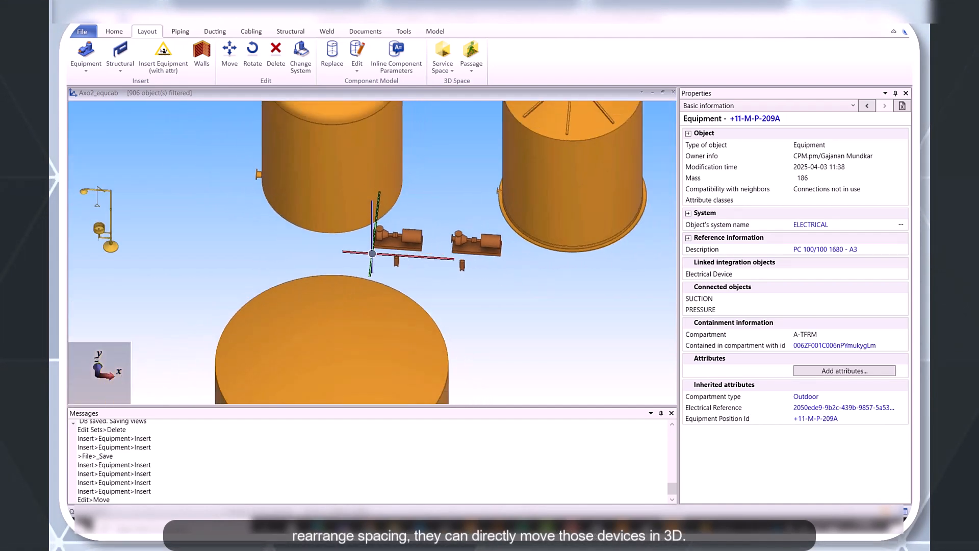
scroll(372, 254, down, 2)
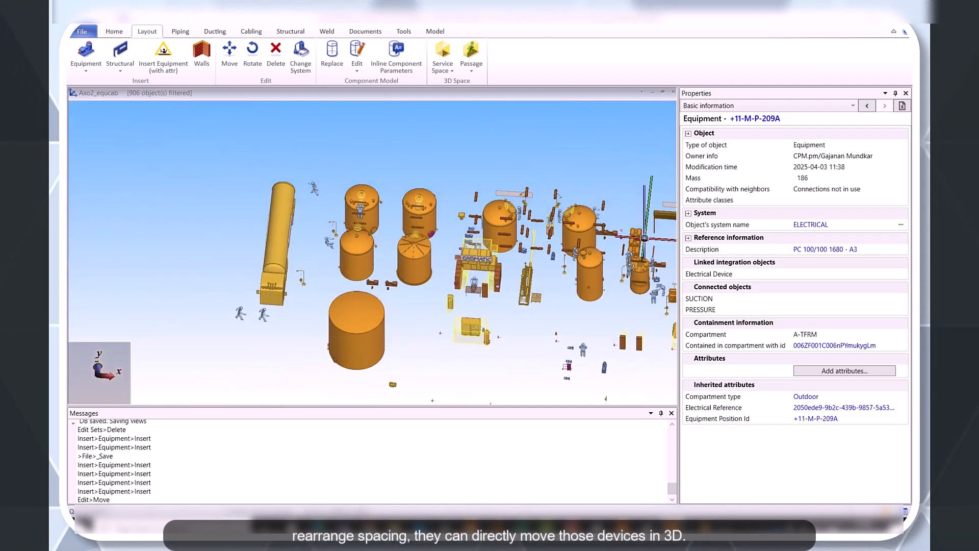
scroll(372, 254, up, 10)
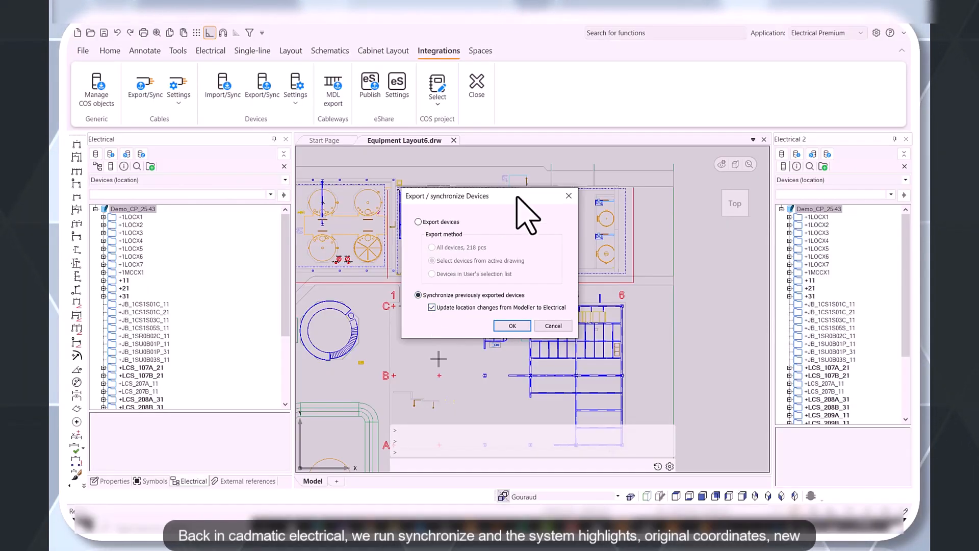
In CADMATIC Electrical, synchronize previously exported devices and update the drawing with the model locations of pumps +21-M-P-107A, +31-M-P-208A and +11-M-P-209A.
mouse_move(516, 196)
mouse_down()
mouse_move(622, 167)
mouse_move(669, 195)
mouse_up()
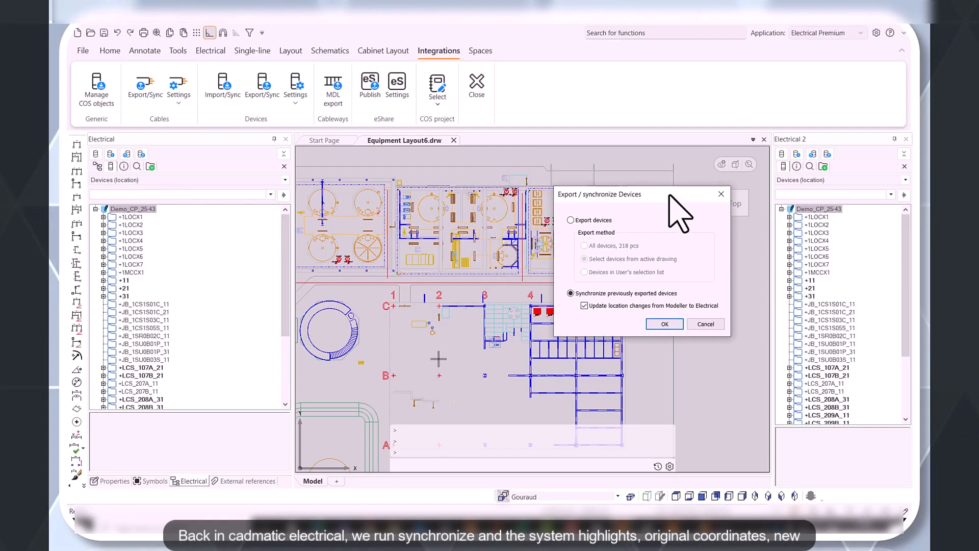
click(664, 325)
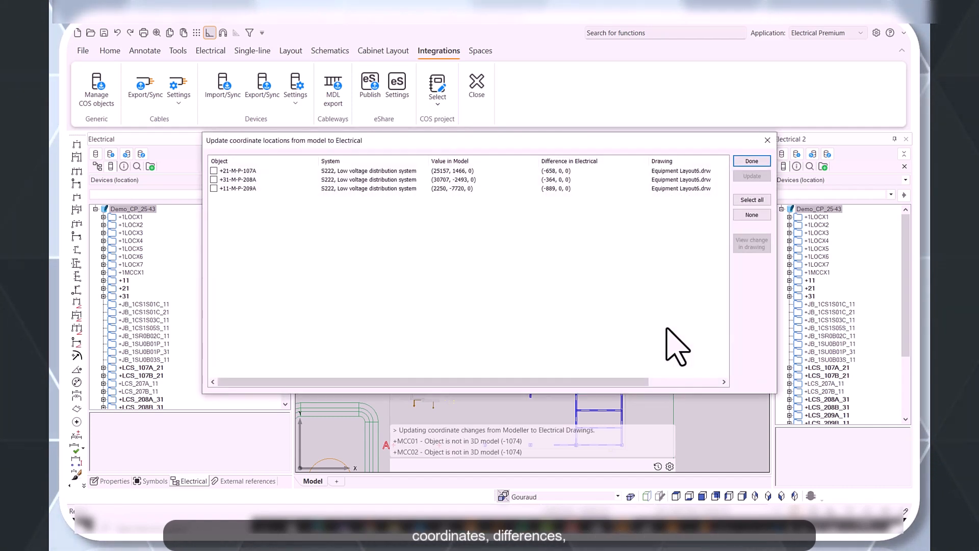
click(213, 171)
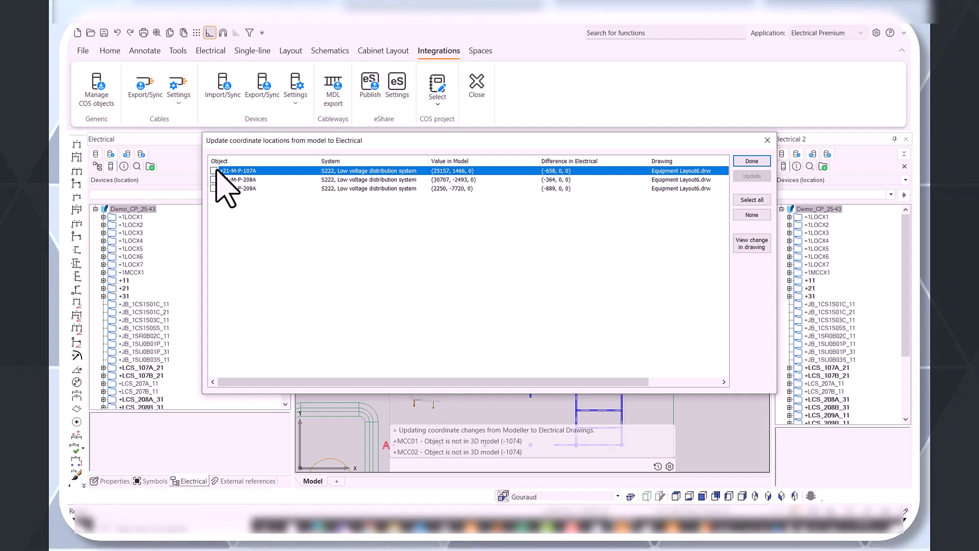
click(213, 180)
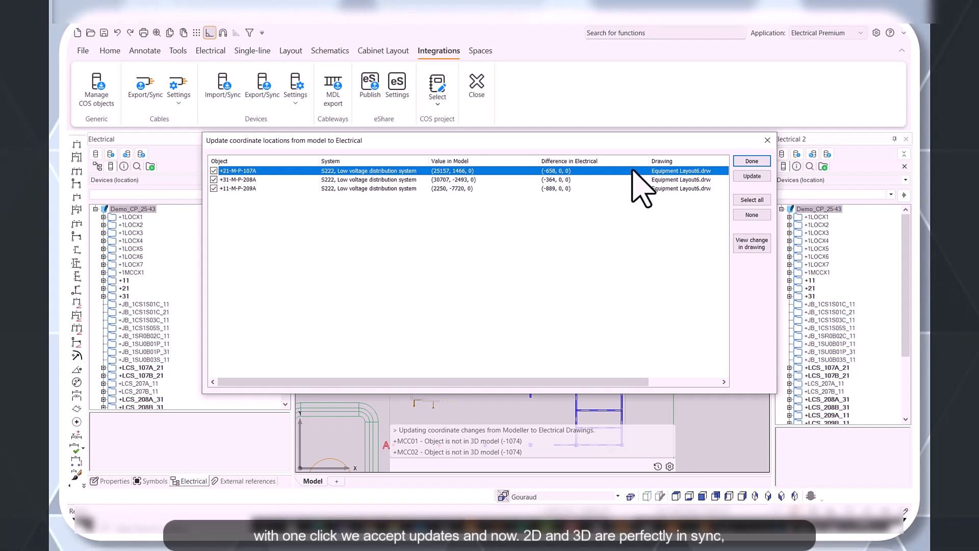
click(743, 177)
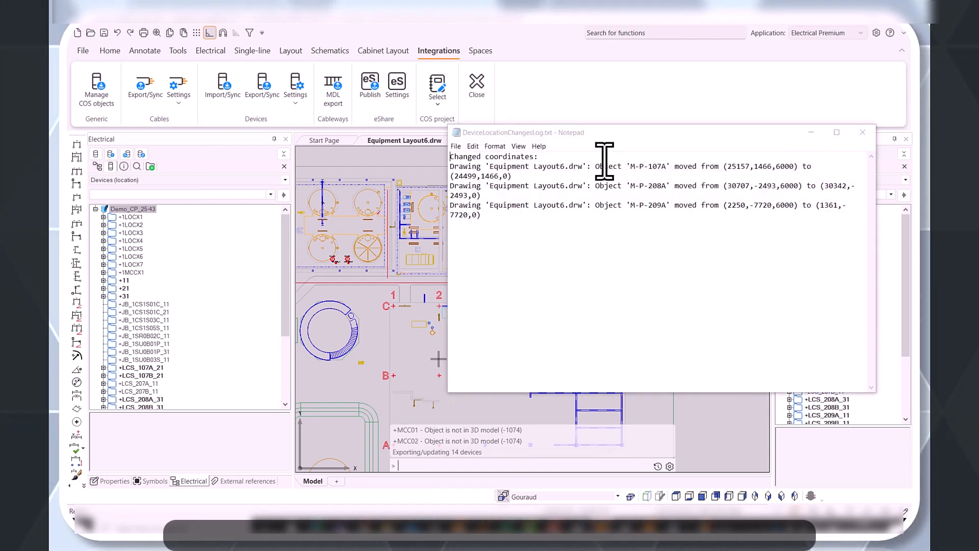
click(864, 134)
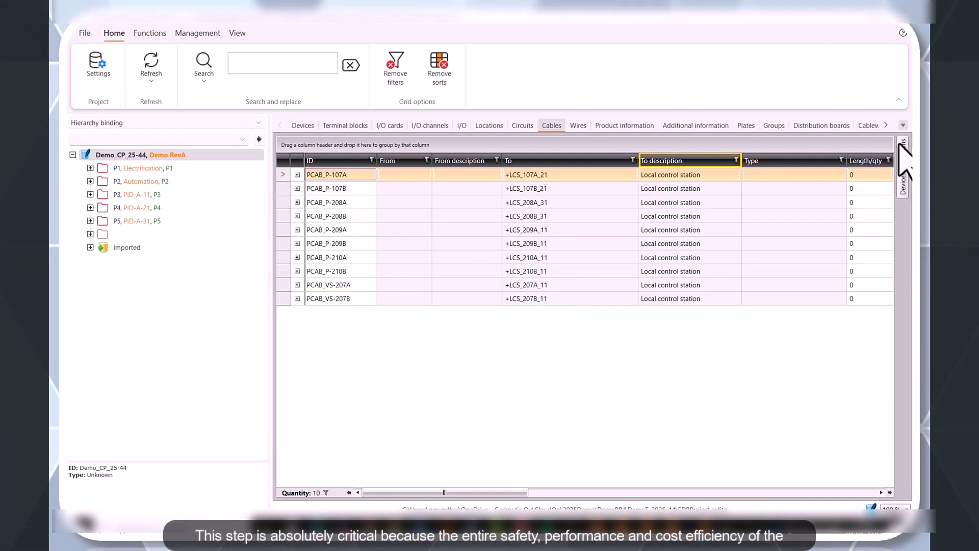
Assign From location +MCC02 to the P-107, P-208 and VS-207 cables, and +MCC01 to the P-209 and P-210 cables.
click(902, 149)
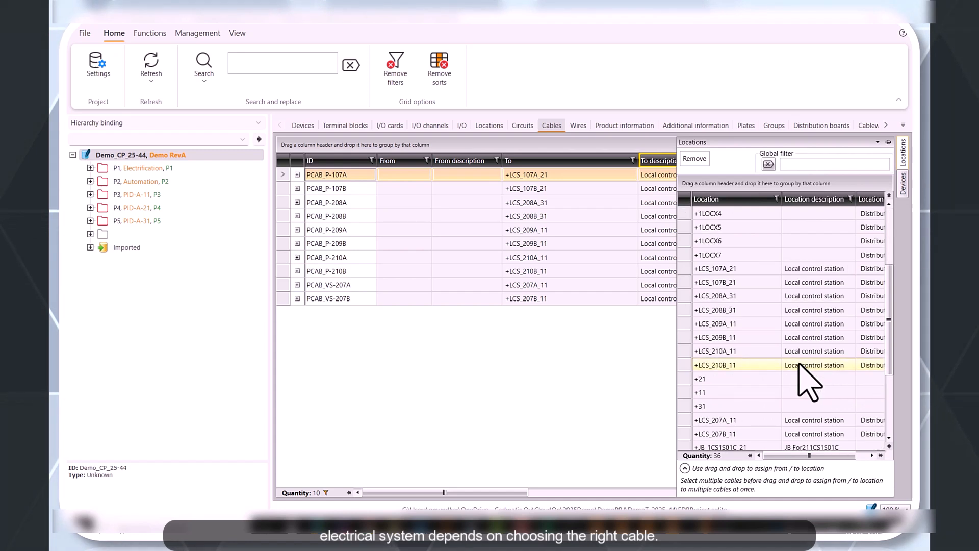
scroll(808, 382, down, 3)
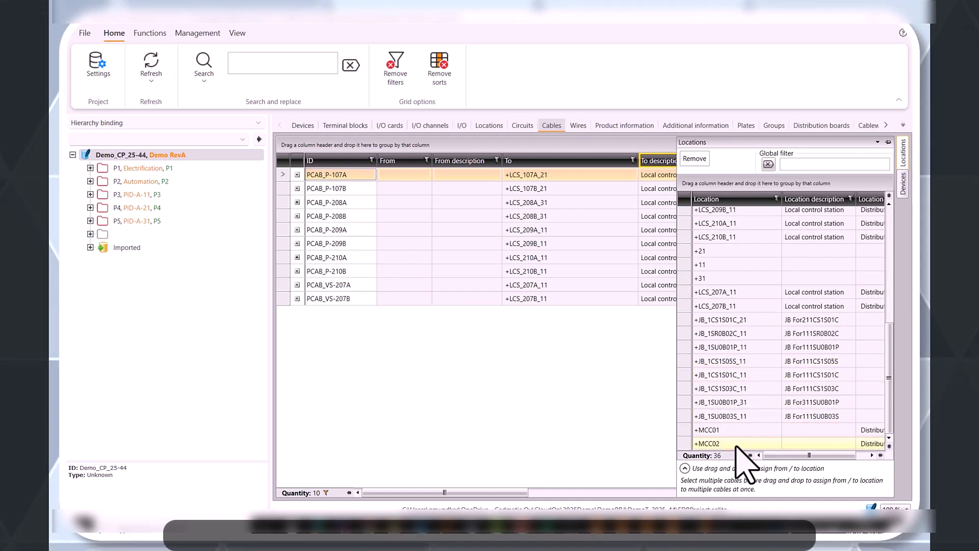
click(415, 289)
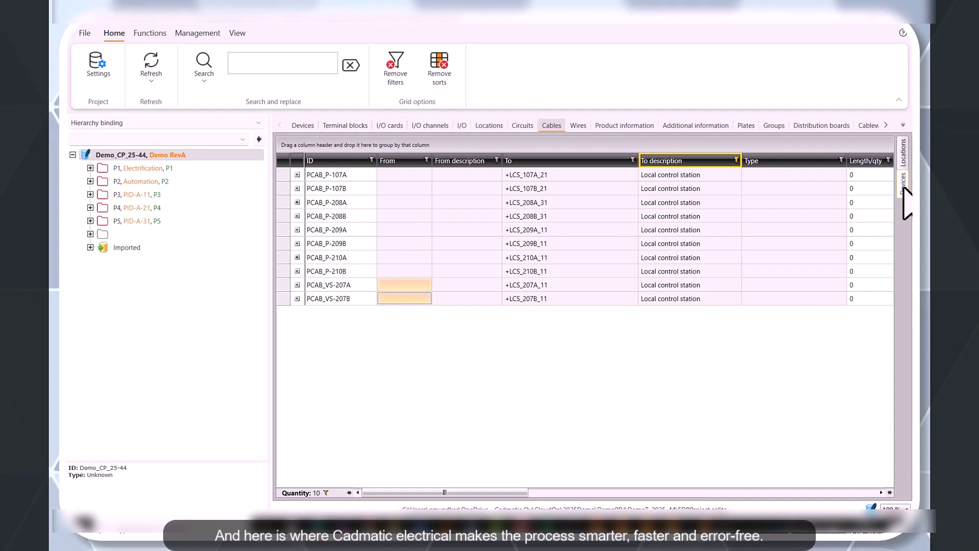
mouse_move(903, 189)
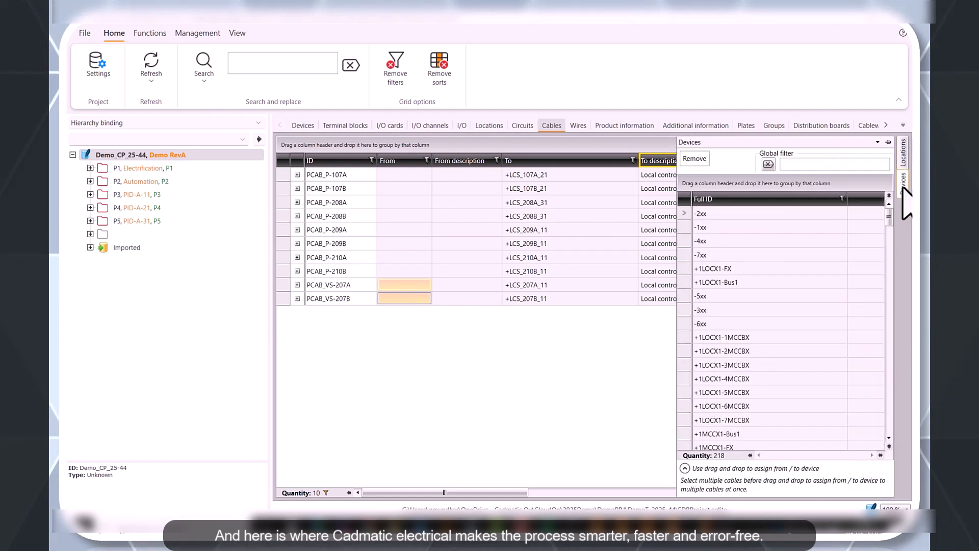
scroll(835, 404, down, 10)
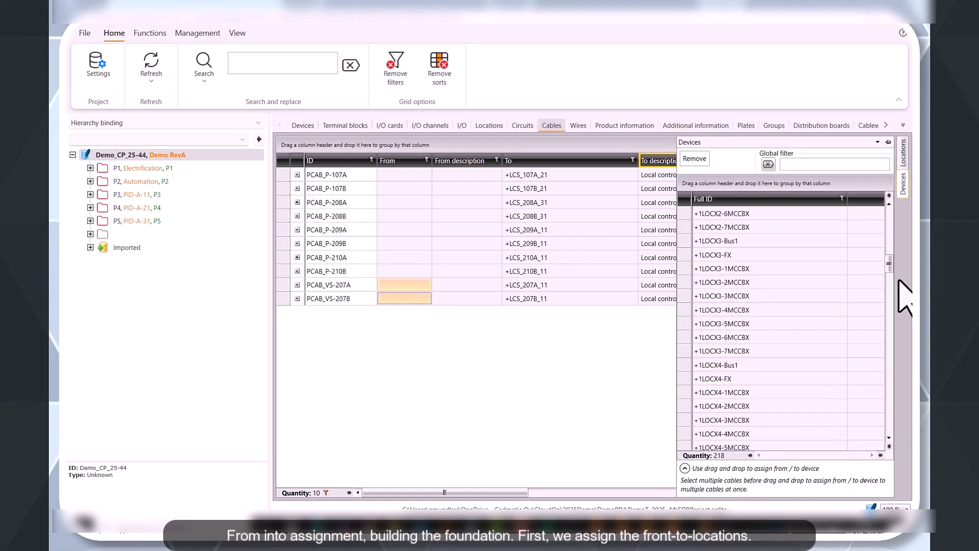
drag(889, 261, 902, 434)
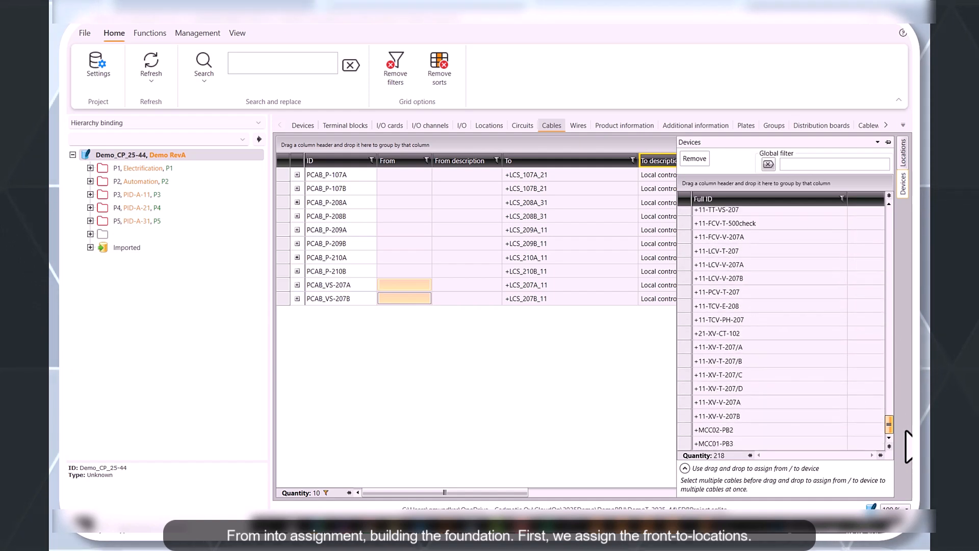
mouse_move(898, 149)
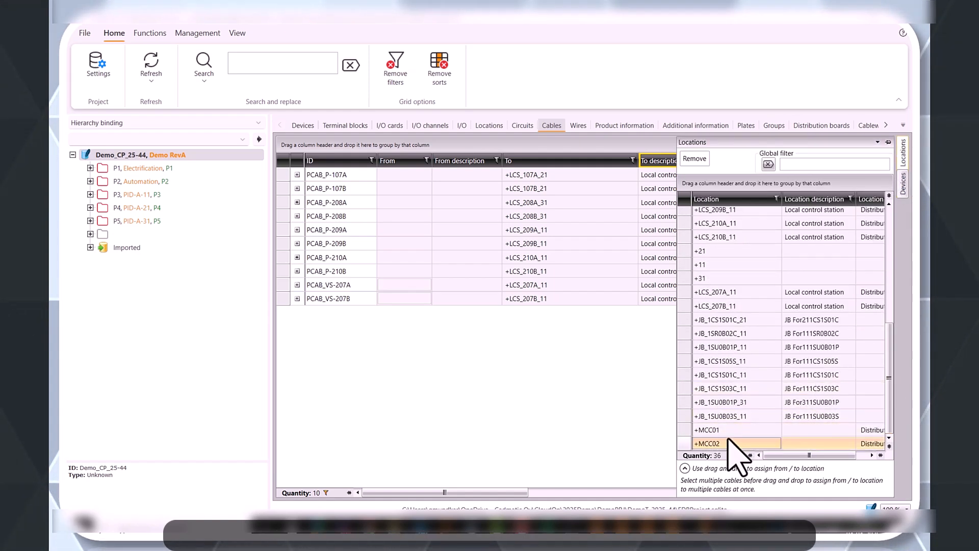
drag(739, 443, 401, 289)
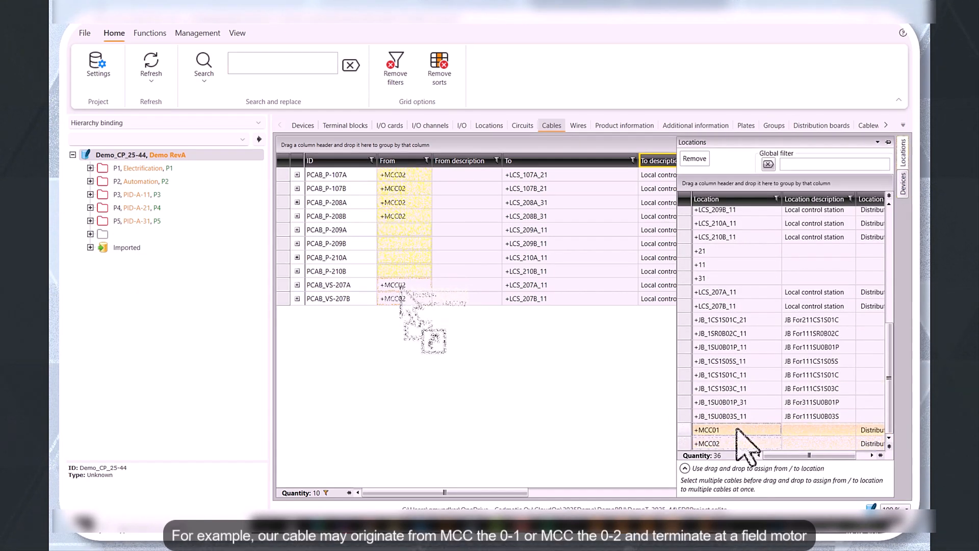
drag(401, 289, 422, 233)
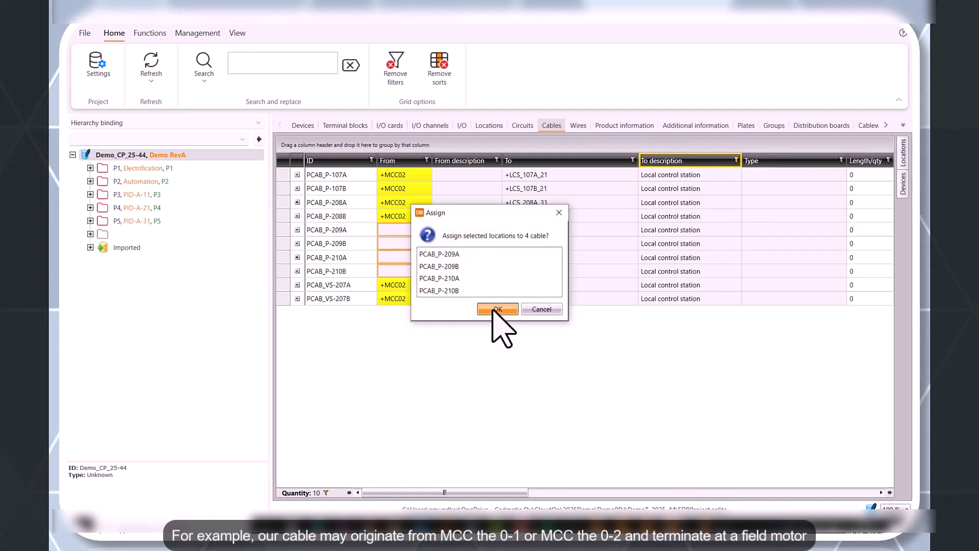
click(494, 309)
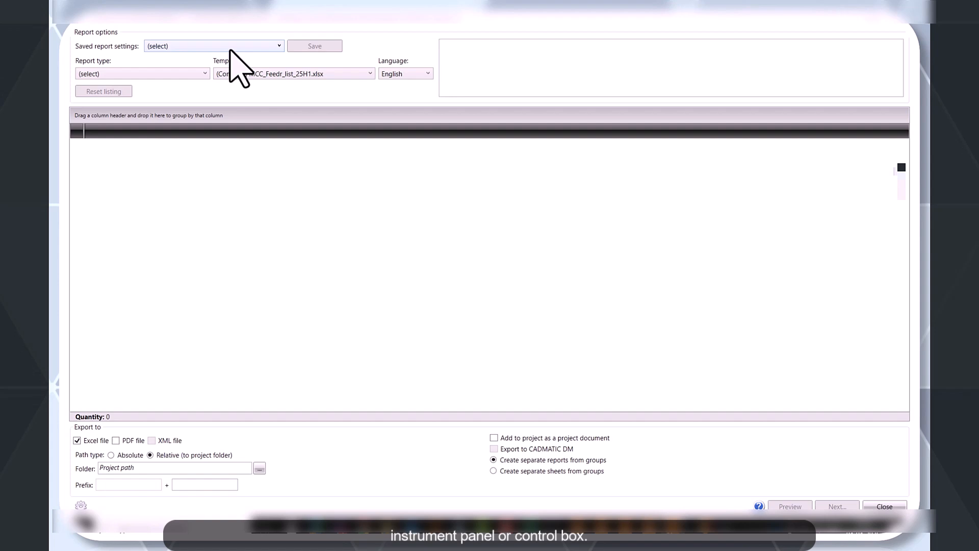
Generate a preview of the Cables list report in Excel from the saved report settings (Common) cablesize_25H1.
click(227, 47)
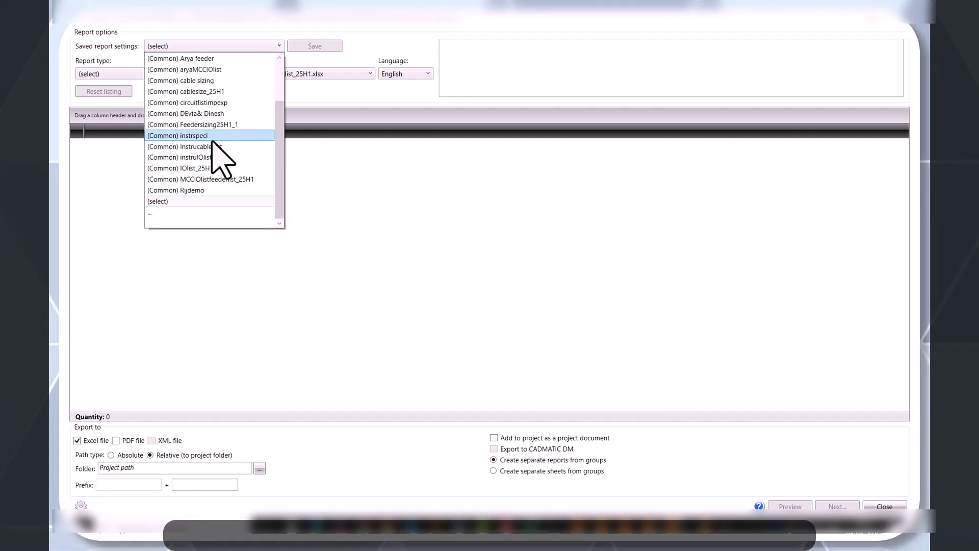
click(220, 92)
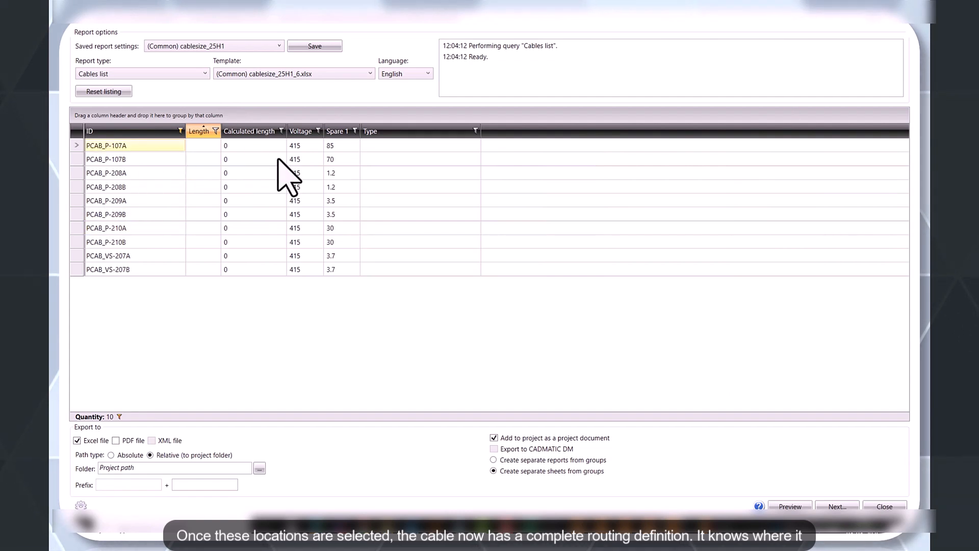
click(213, 187)
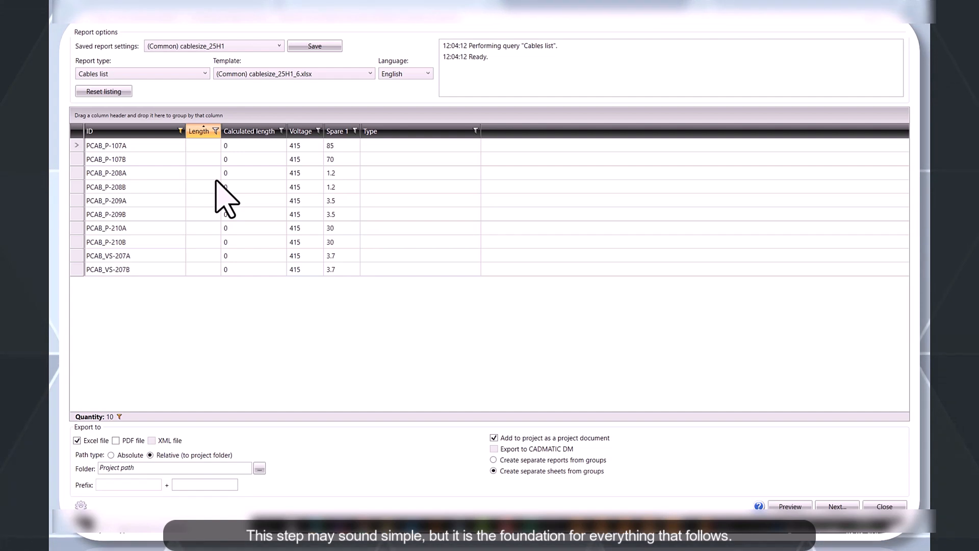
click(777, 507)
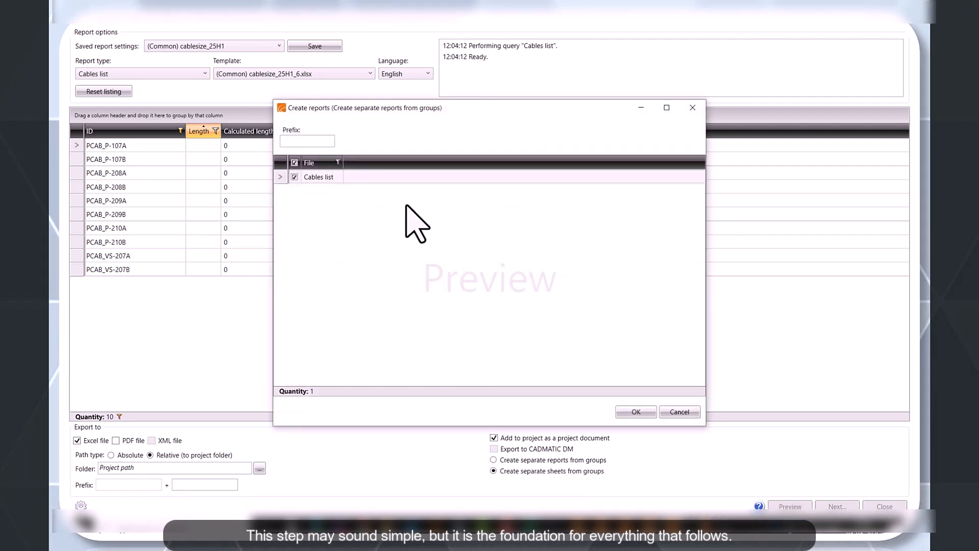
click(636, 411)
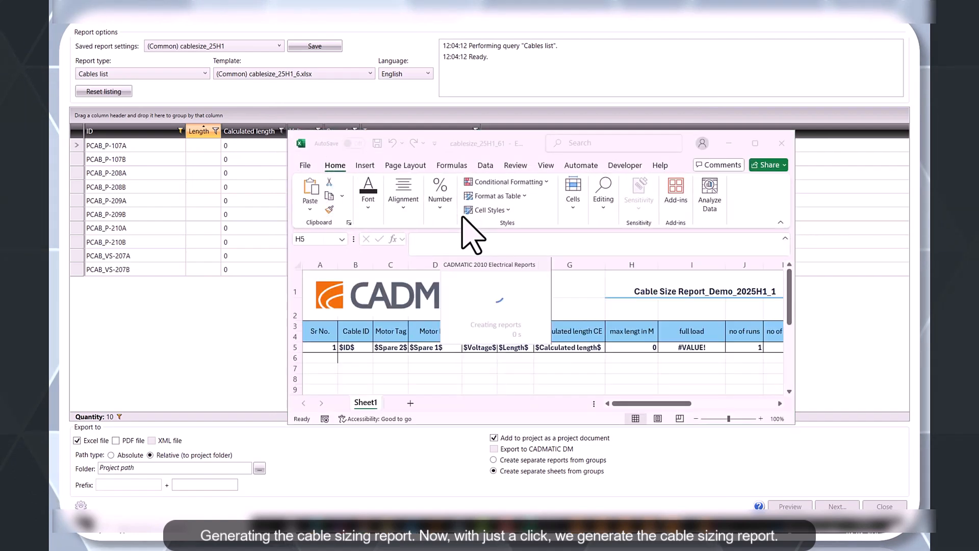
click(754, 143)
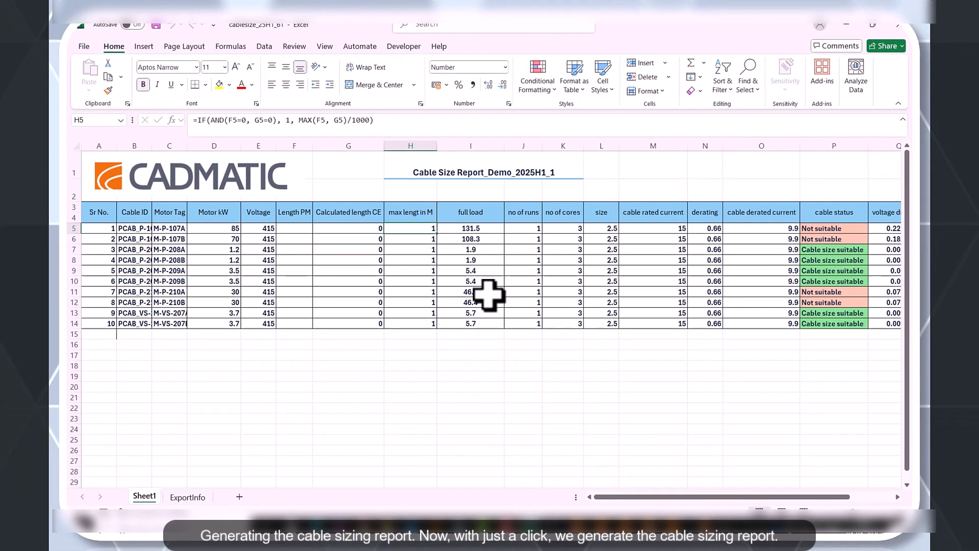
click(447, 320)
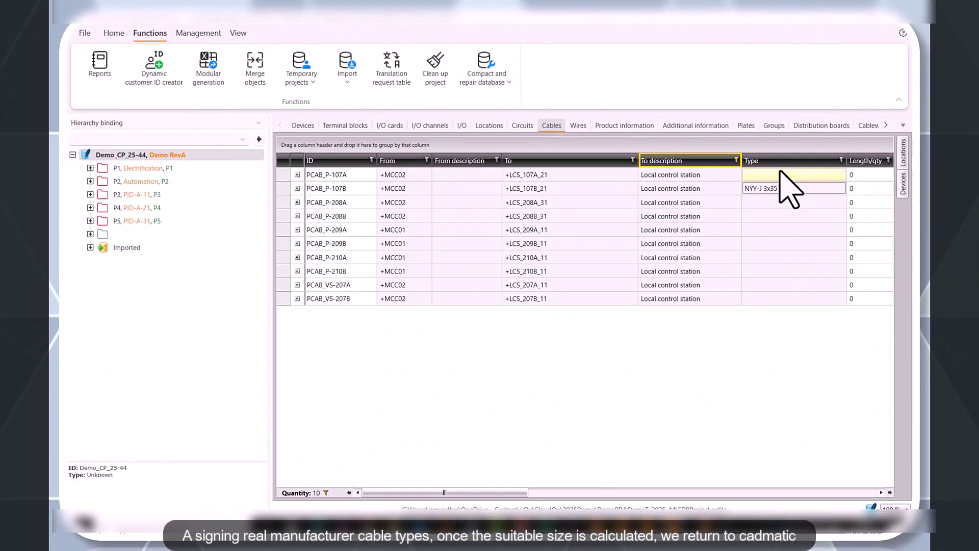
Change the cable type of PCAB_P-107A to NYY-J 3x35 RM/16 in the project's cable list.
right_click(838, 175)
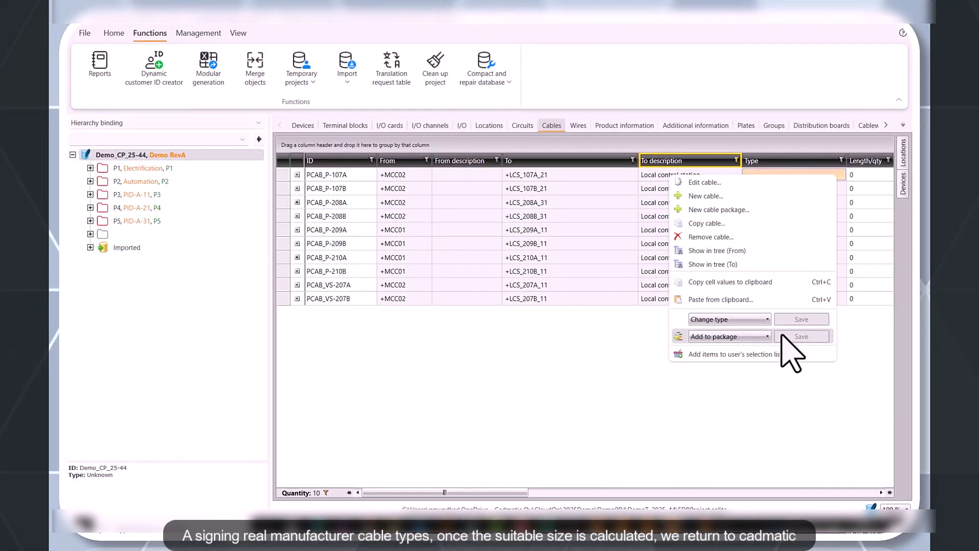
click(757, 320)
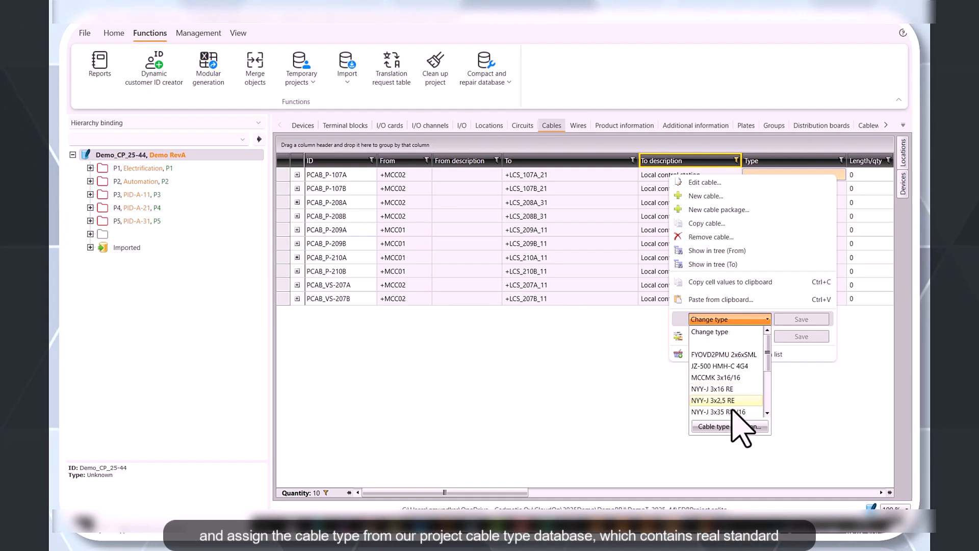
scroll(729, 401, down, 3)
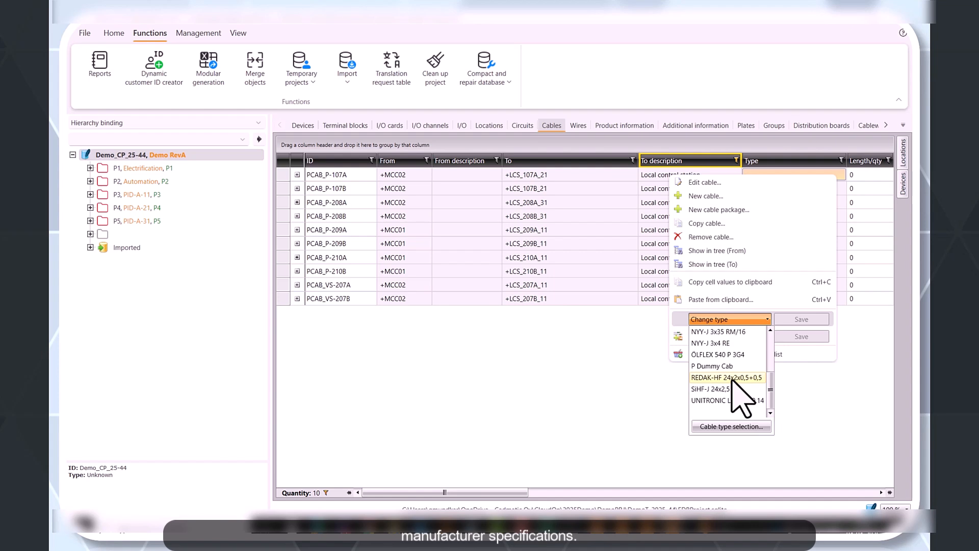
click(718, 332)
click(801, 320)
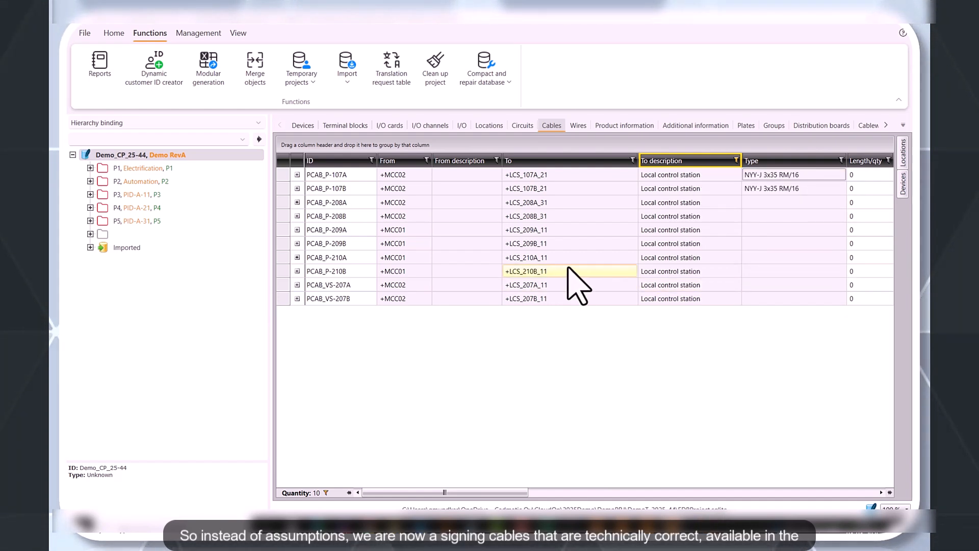
Set the P-210 cables to type MCCMK 3x16/16 and the P-208, P-209 and VS-207 cables to NYY-J 3x2,5 RE.
click(810, 259)
right_click(822, 263)
click(697, 286)
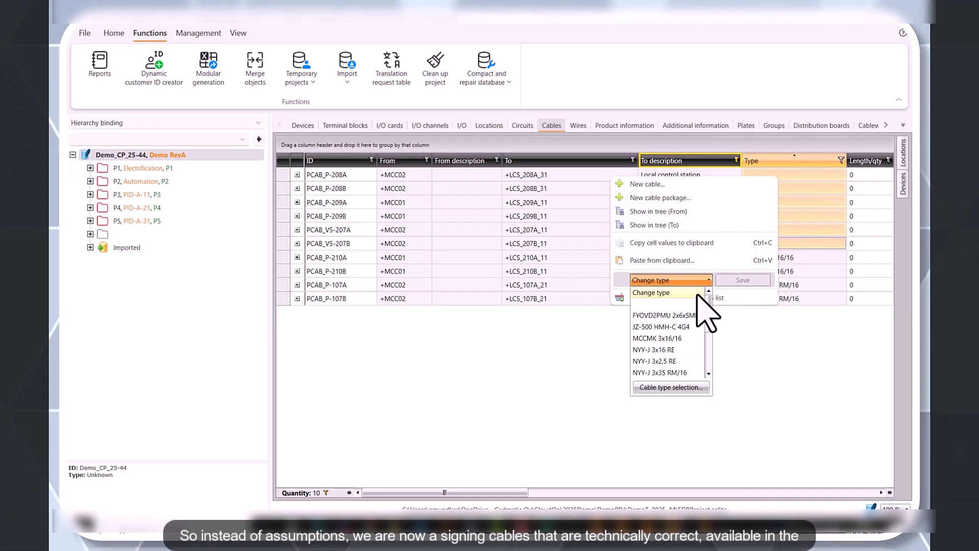
click(678, 365)
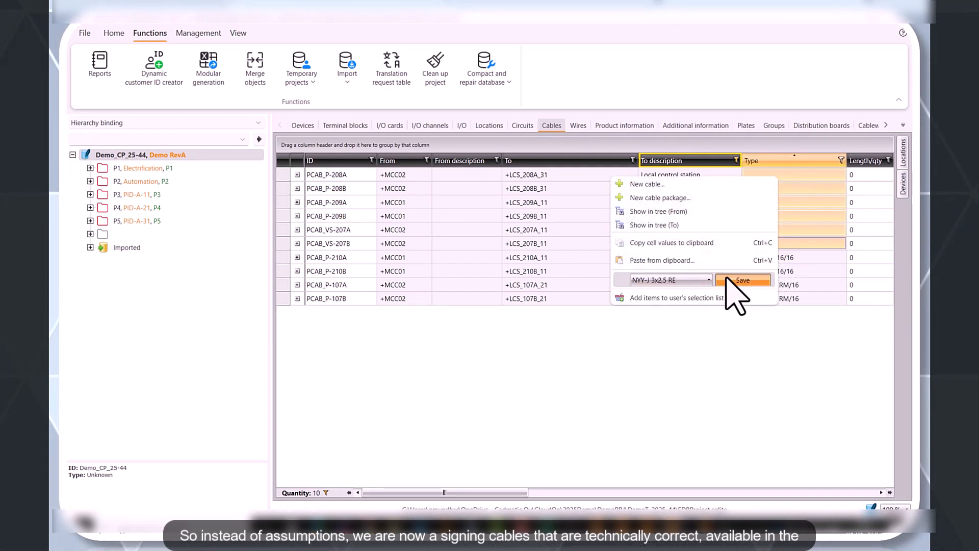
click(734, 280)
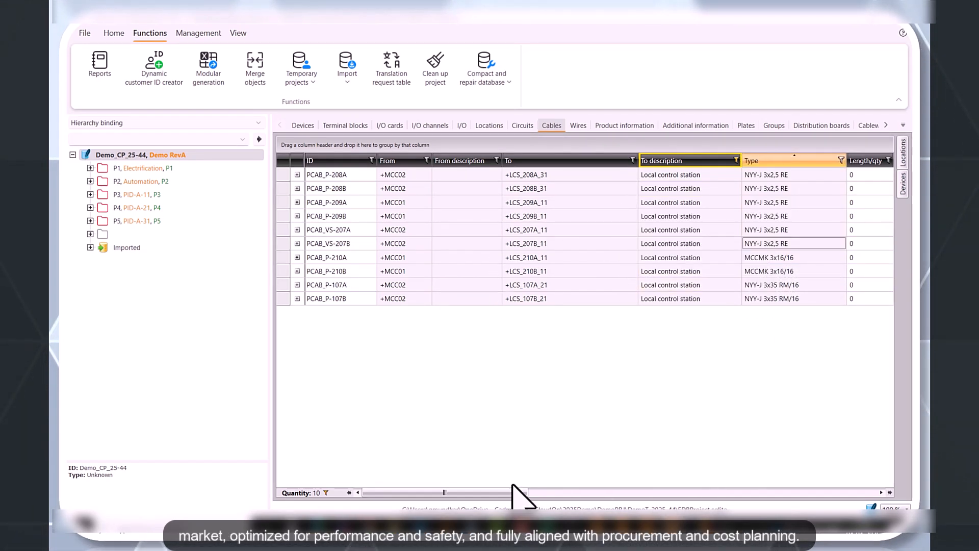
Switch to the Equipment Layout6.drw drawing and expand the Power cable group and its MCCMK 3x16/16 type in the cable types tree.
drag(515, 493, 449, 493)
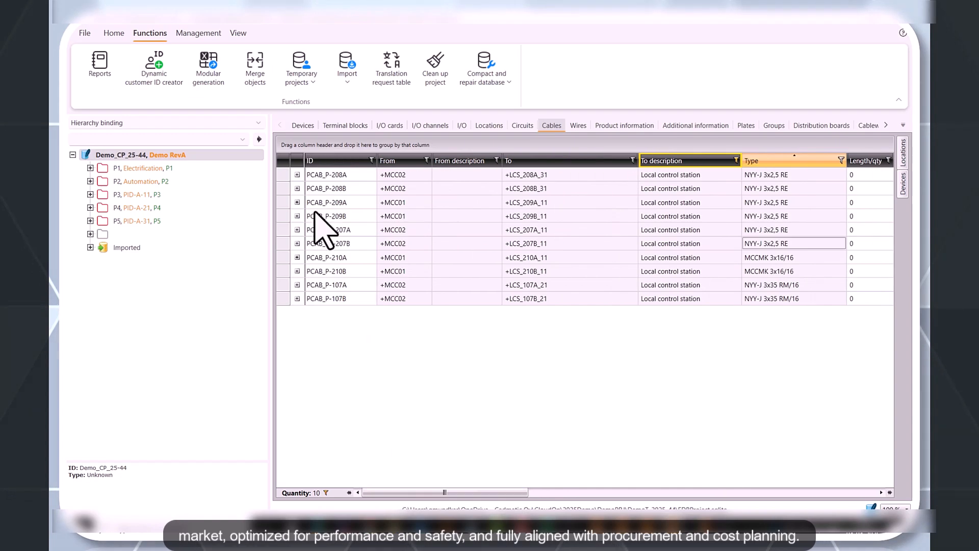
click(114, 34)
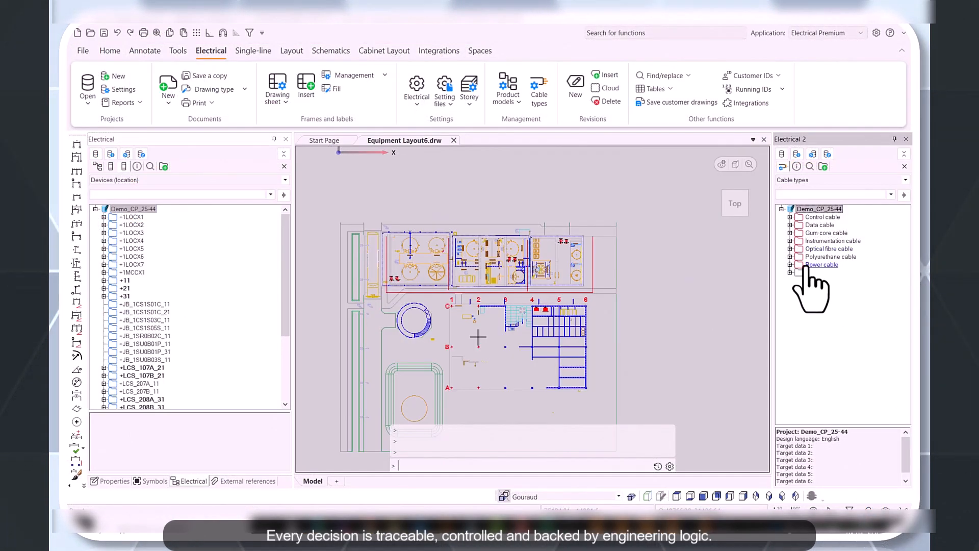
click(789, 265)
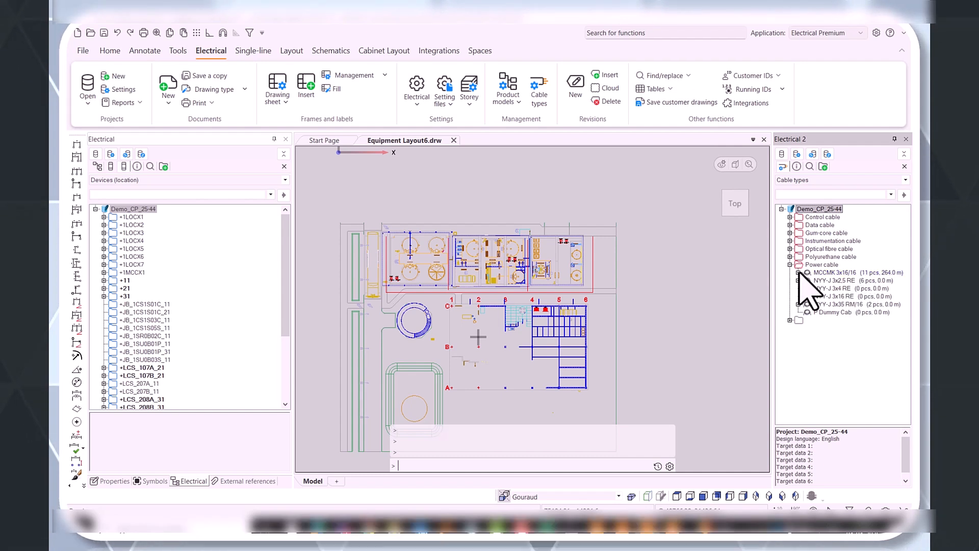
click(798, 273)
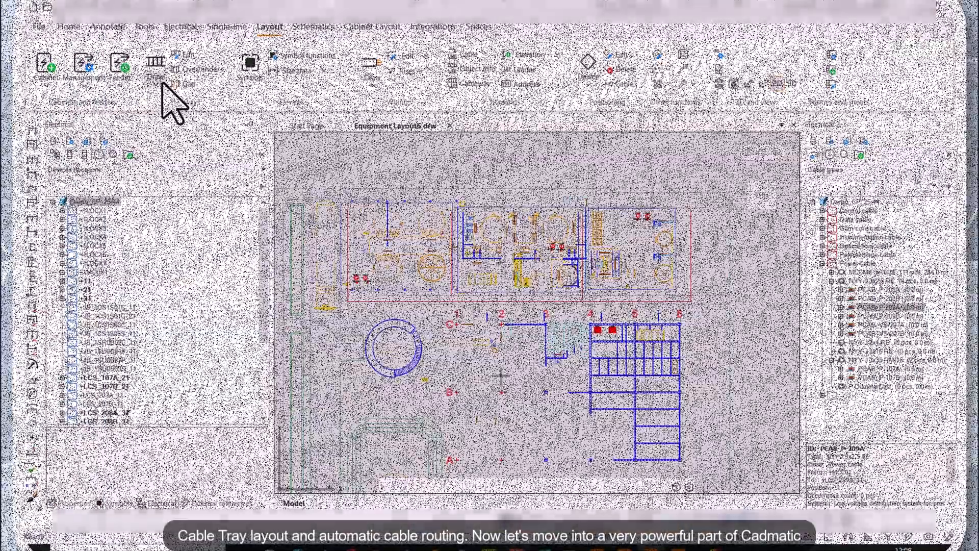
Draw a cable tray route, 300 wide and 60 high at elevation 10000, from the pump local control stations around the process areas to the MCCs.
click(168, 99)
click(173, 107)
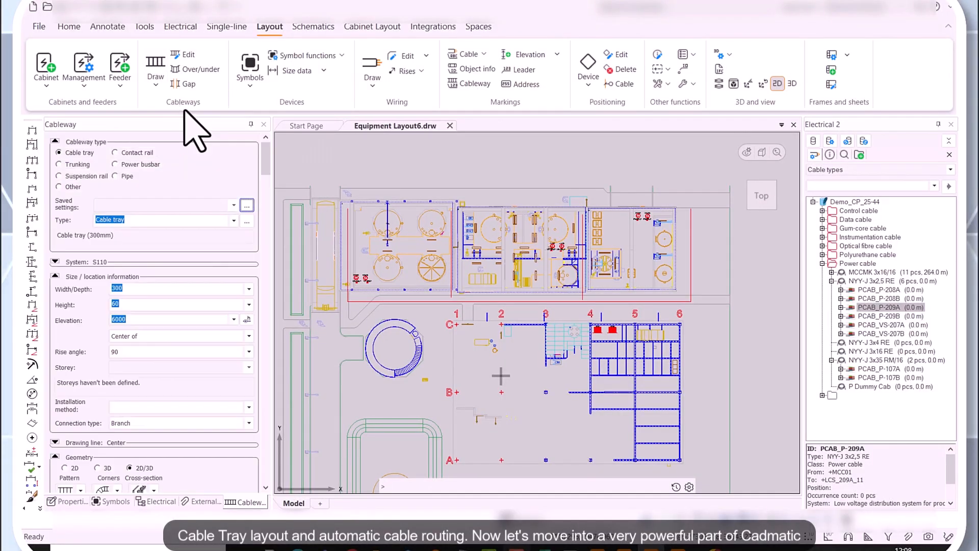
click(237, 319)
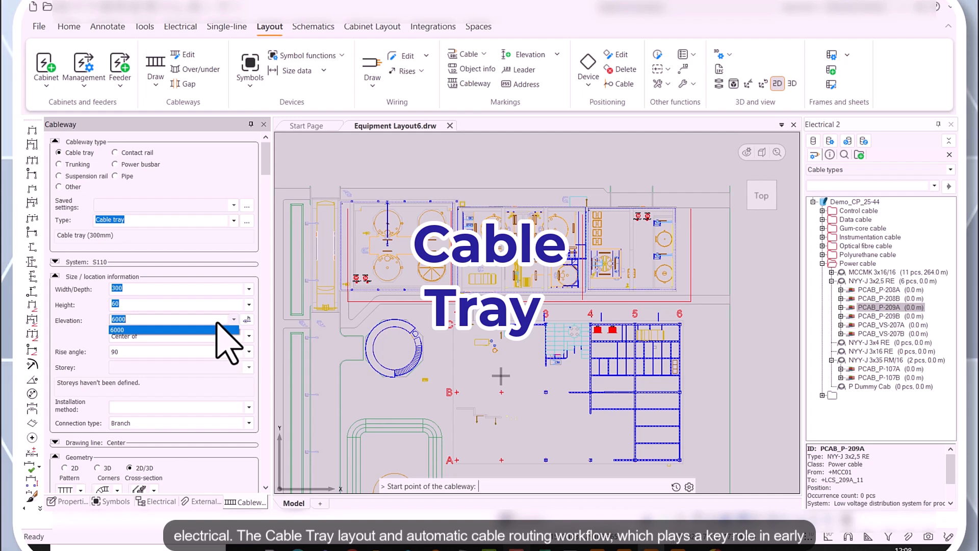
click(217, 324)
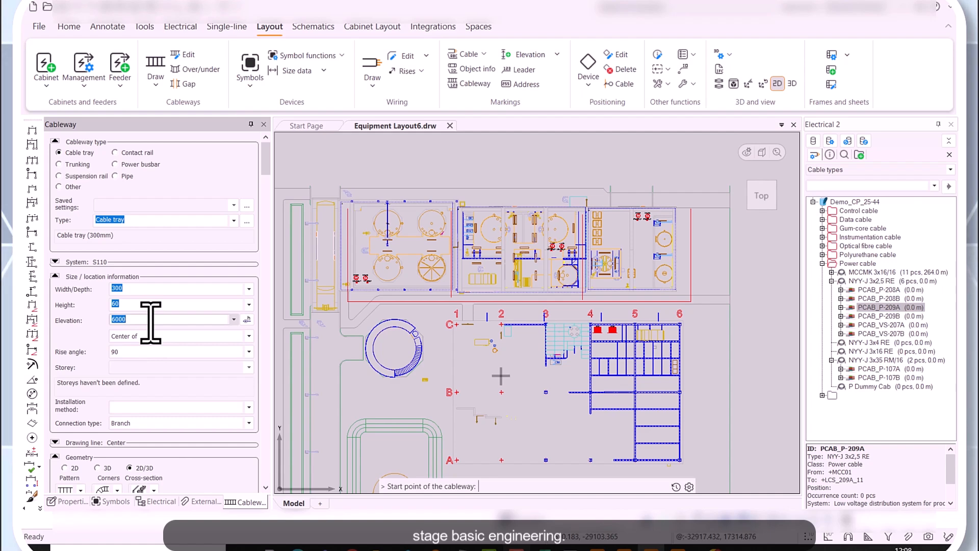
text(10000)
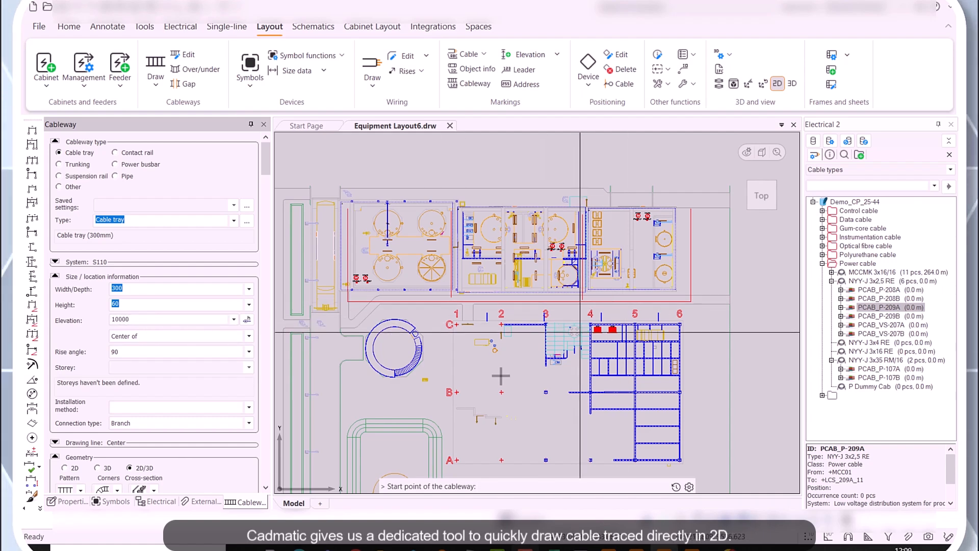
scroll(686, 222, up, 2)
scroll(687, 222, up, 3)
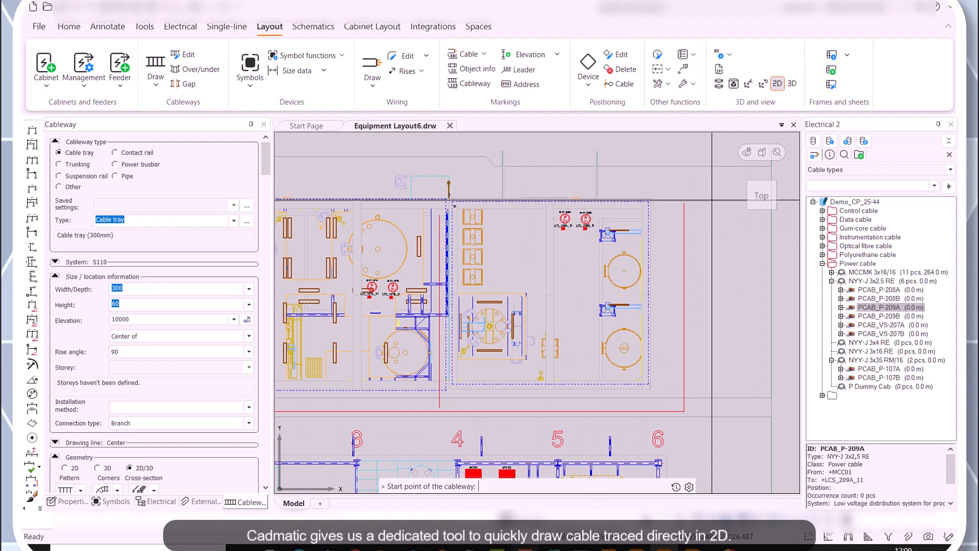
click(684, 205)
scroll(688, 209, down, 2)
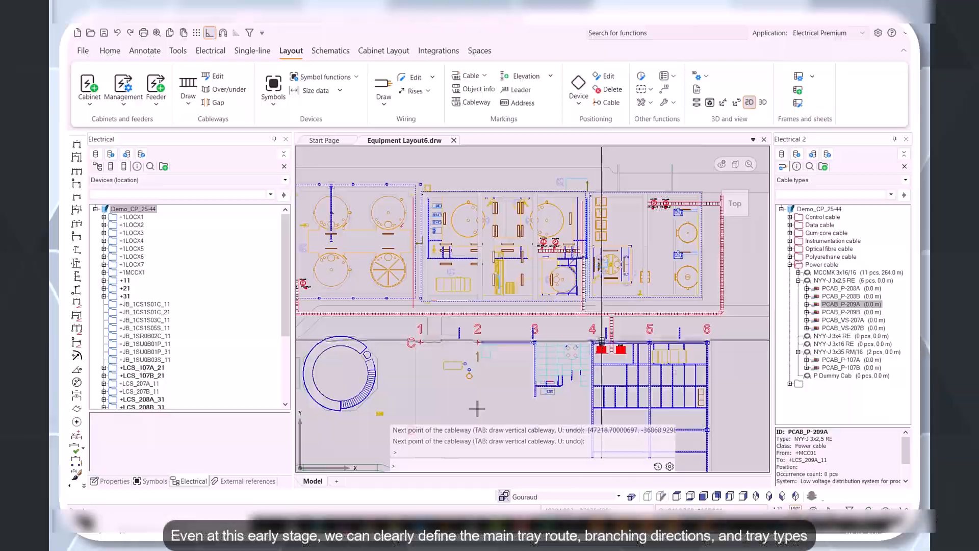
Examine the drawn cable tray route up close and from the front to check its elevation, and return to the top view.
scroll(595, 333, up, 2)
scroll(595, 333, down, 2)
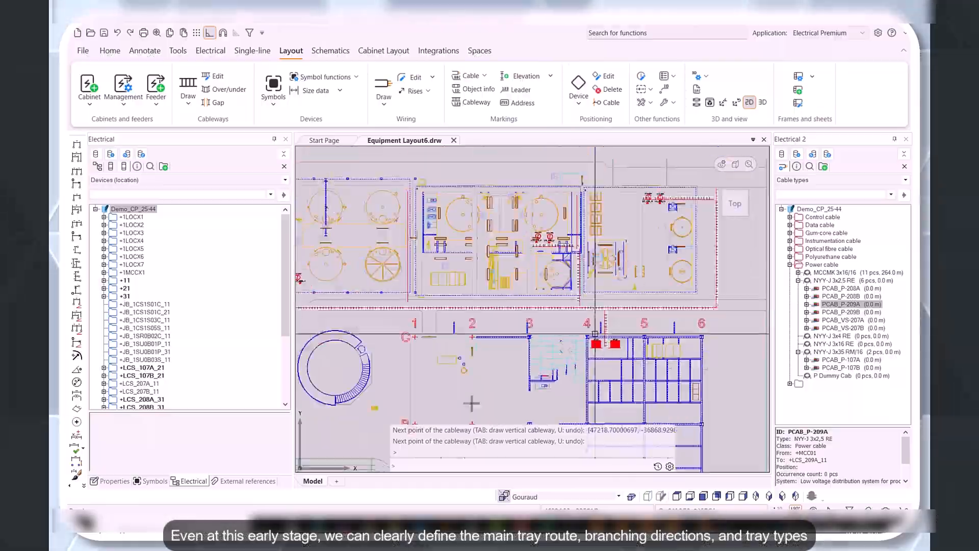
shift+middle_drag(595, 334, 616, 349)
scroll(602, 338, up, 5)
scroll(600, 349, down, 4)
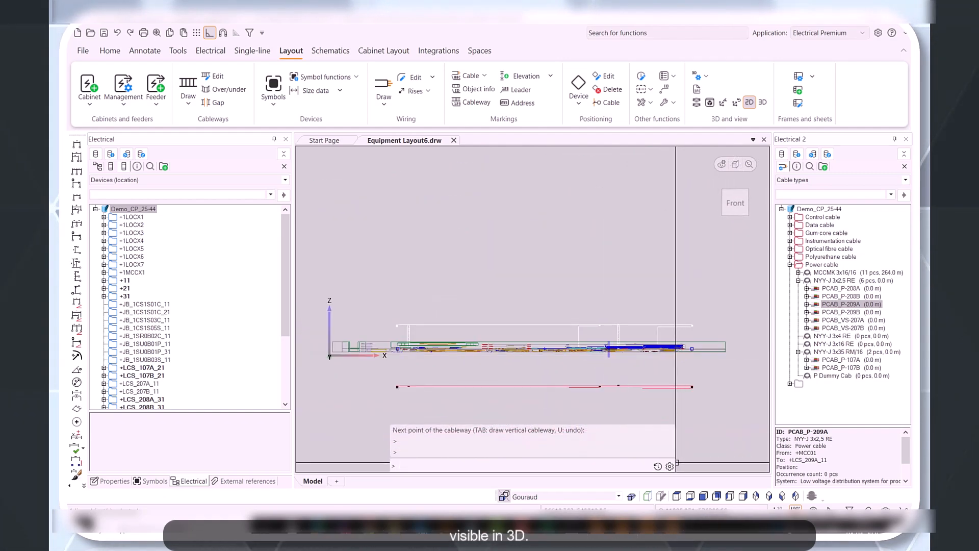
click(677, 495)
middle_drag(568, 324, 566, 326)
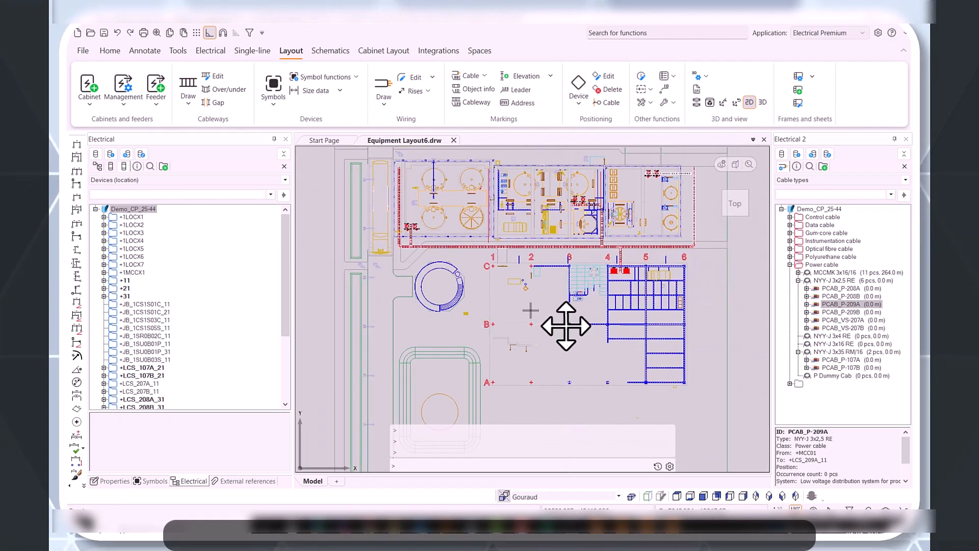
middle_click(566, 326)
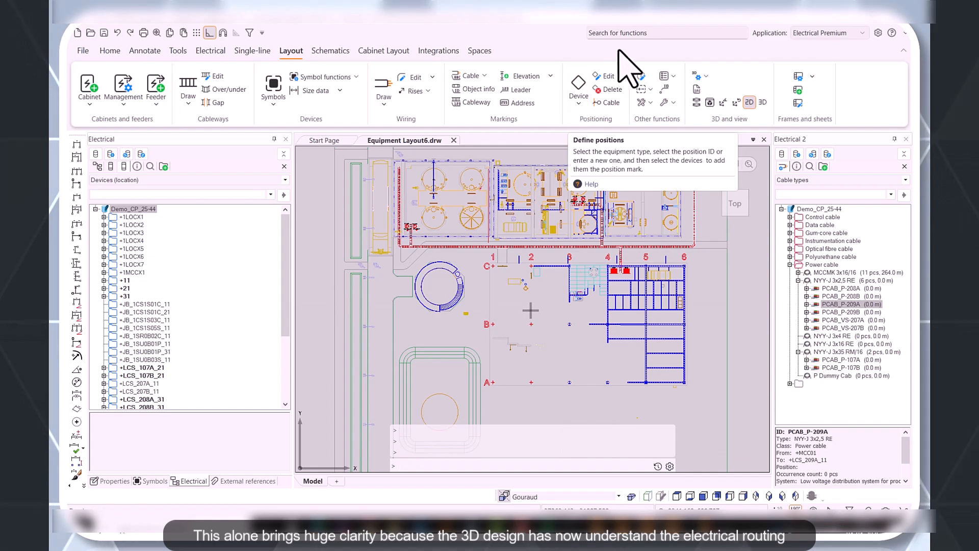
Export the cableways of Equipment Layout6.drw to mdl44.mdl with the mdlexport command.
text(mdlexp)
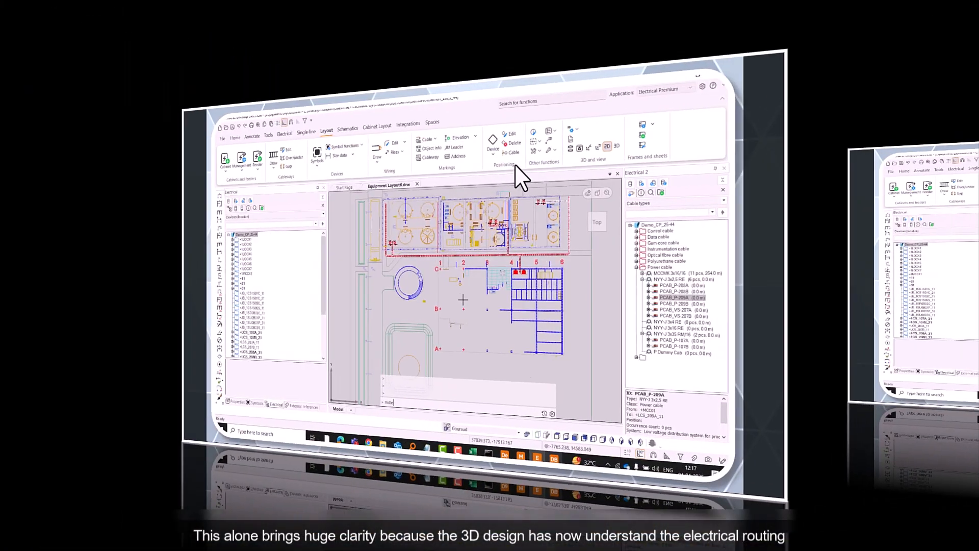
text(ort)
key(Return)
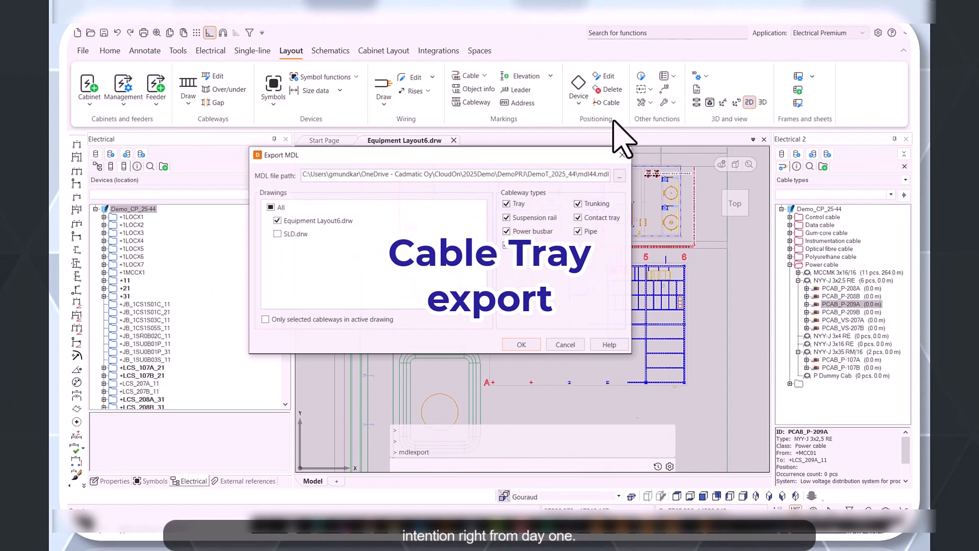
click(522, 344)
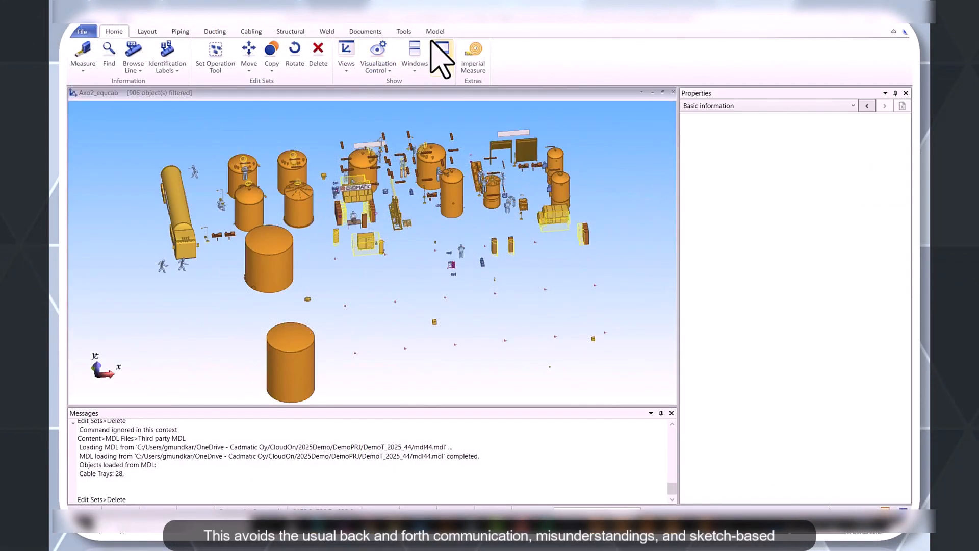
Import the third-party MDL file mdl44.mdl into the 3D plant model and accept the part mappings.
click(435, 31)
click(478, 58)
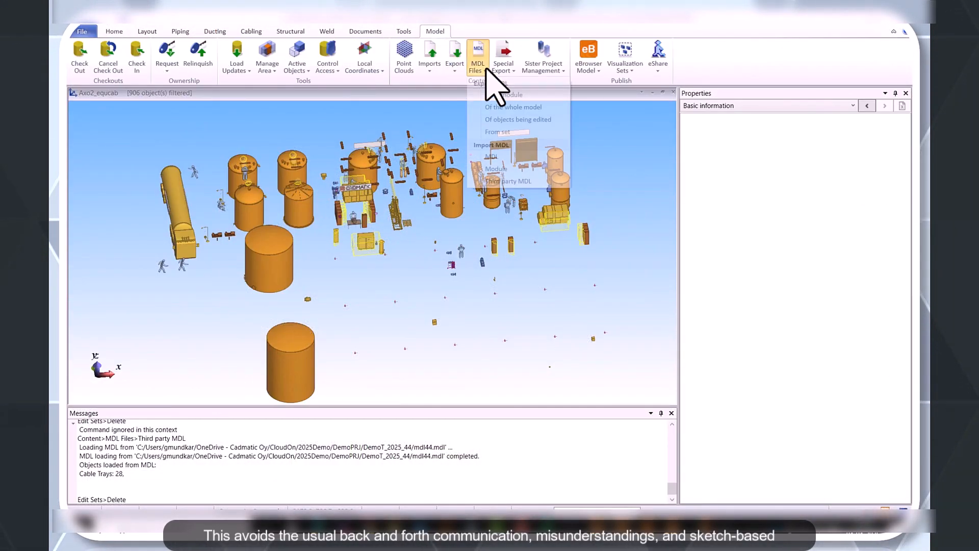
click(500, 182)
click(415, 274)
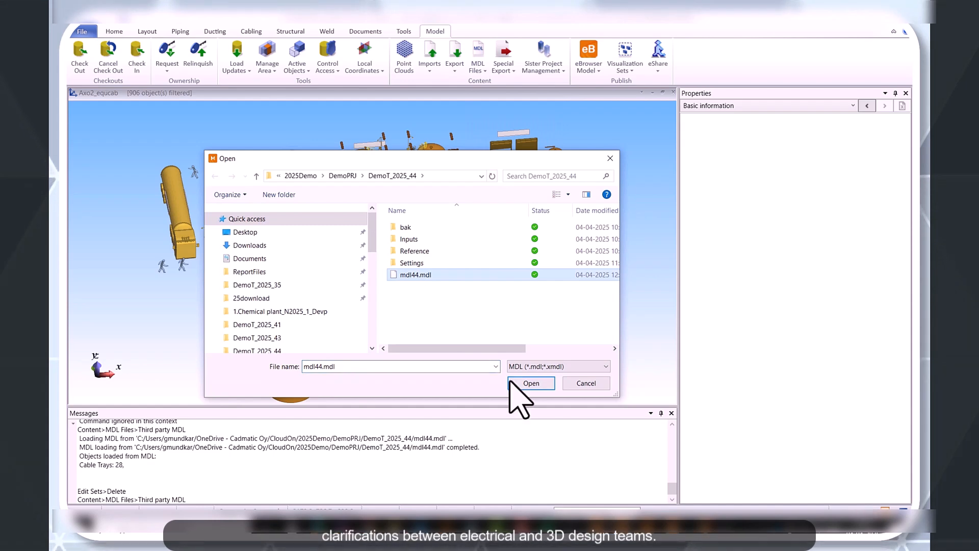
click(531, 383)
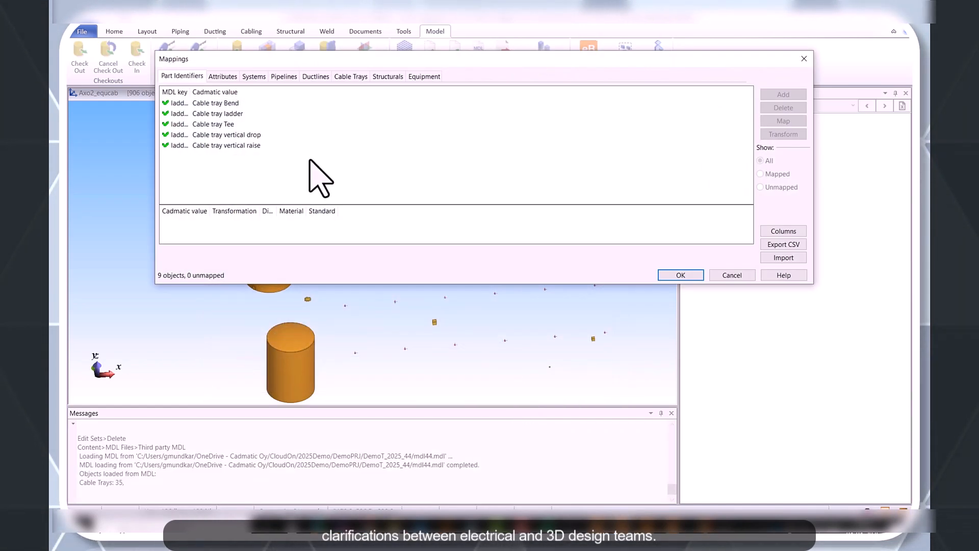
click(680, 275)
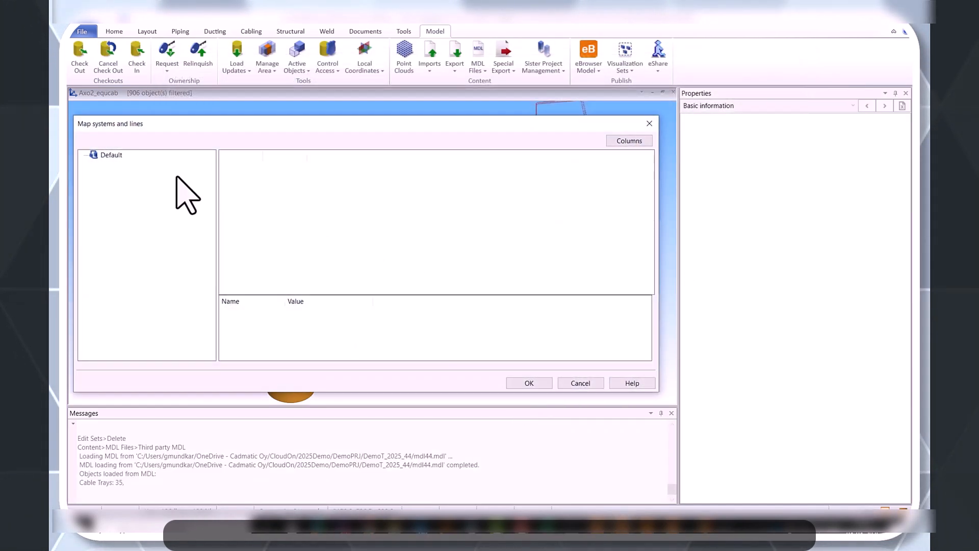
Map all imported cable tray objects listed under Default to the Power_tray system.
click(130, 156)
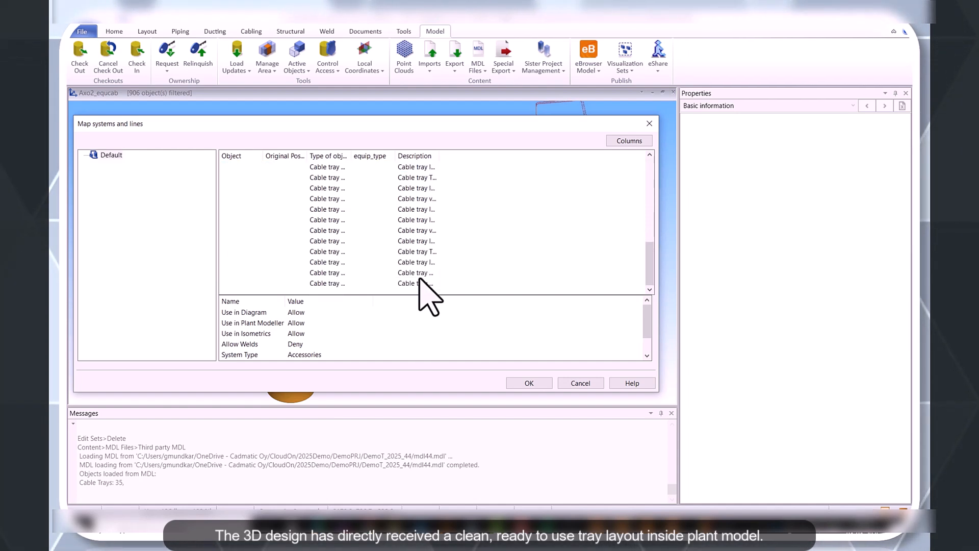
shift+click(415, 284)
click(415, 284)
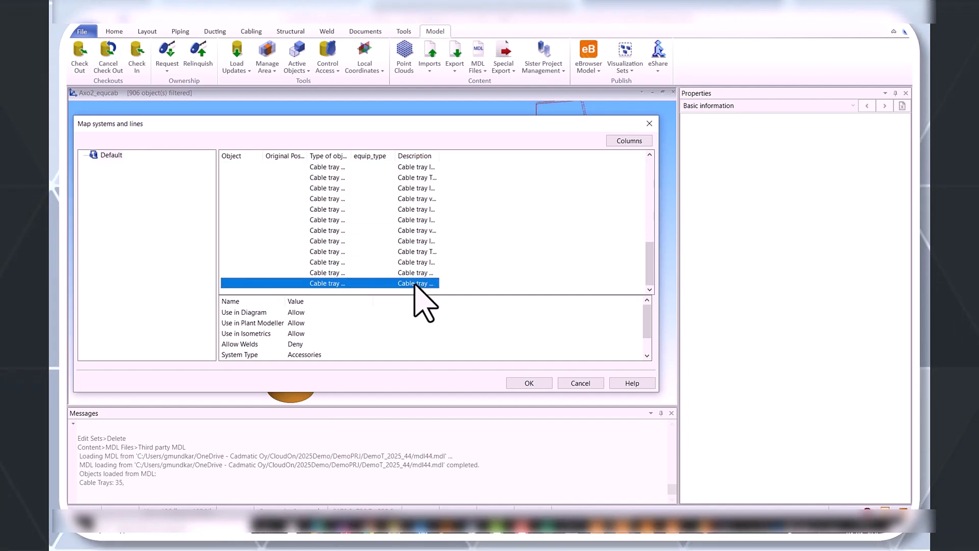
key(Return)
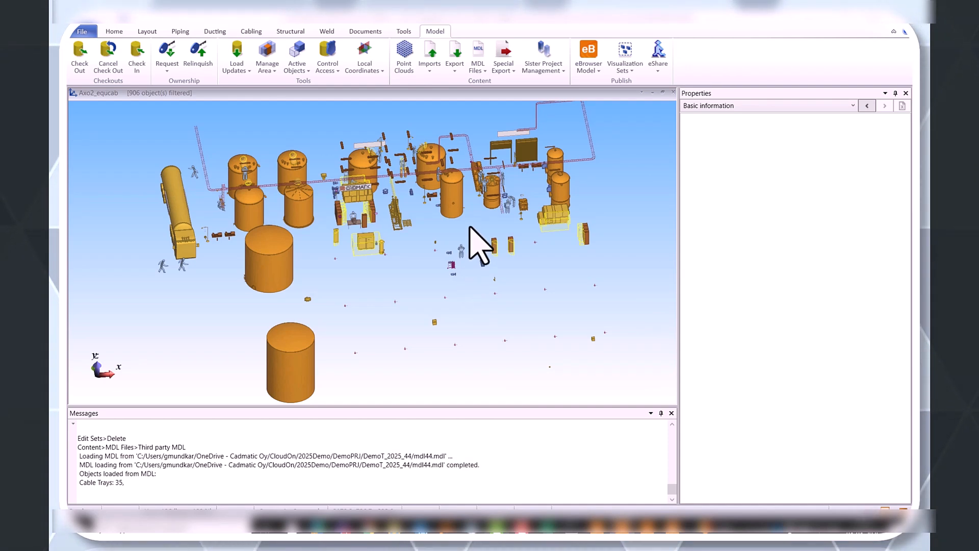
Inspect the imported cable tray route in the 3D model and query the properties of its tray ladder parts.
scroll(344, 217, up, 3)
scroll(384, 238, up, 2)
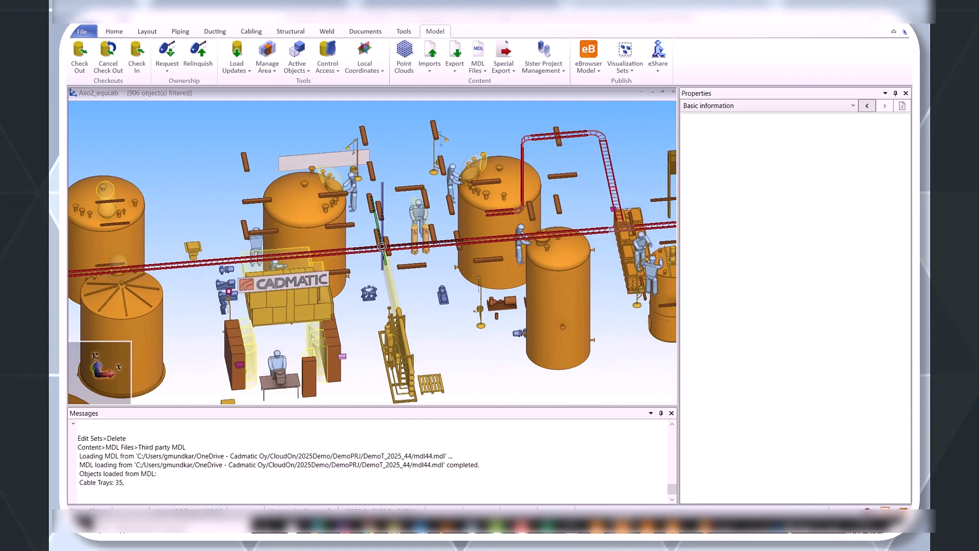
click(378, 248)
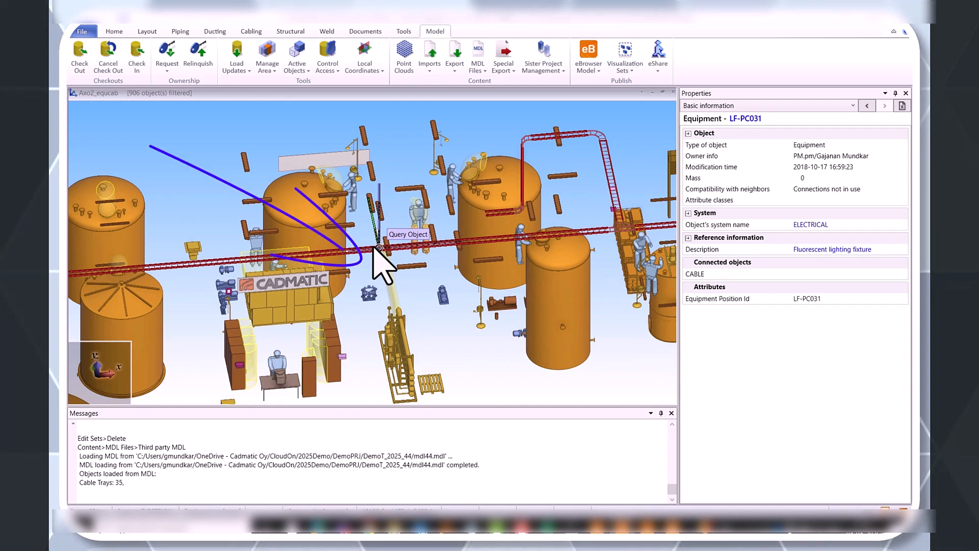
scroll(378, 248, down, 2)
scroll(544, 242, up, 2)
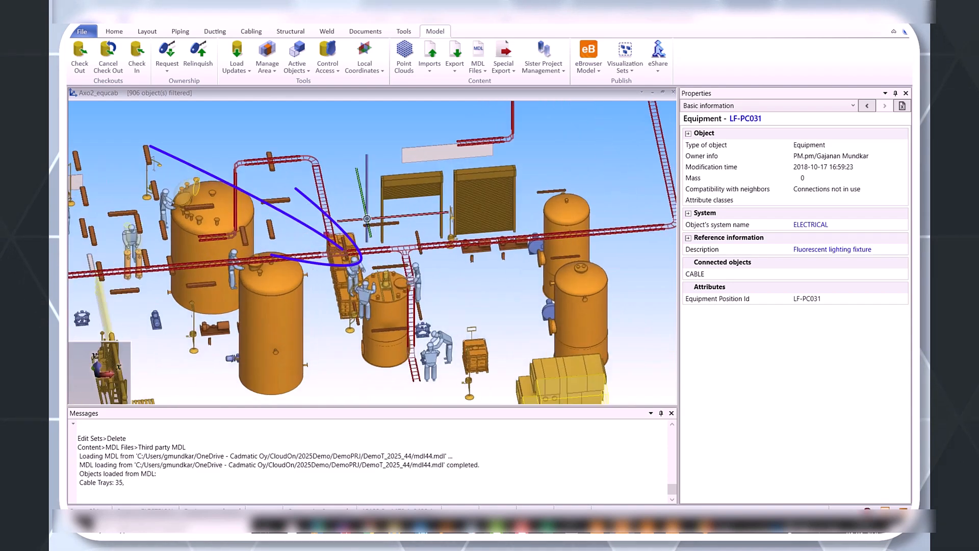
scroll(367, 219, up, 1)
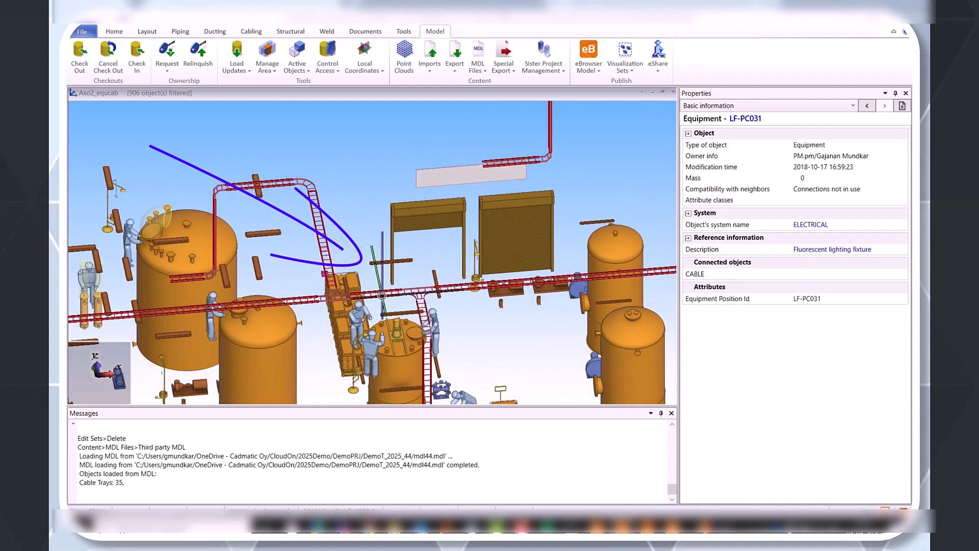
click(375, 250)
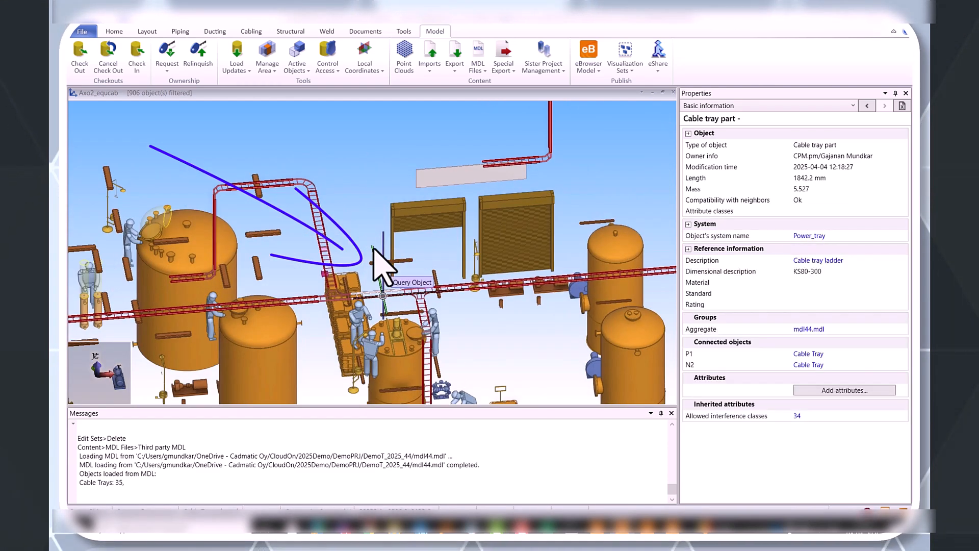
scroll(374, 249, up, 1)
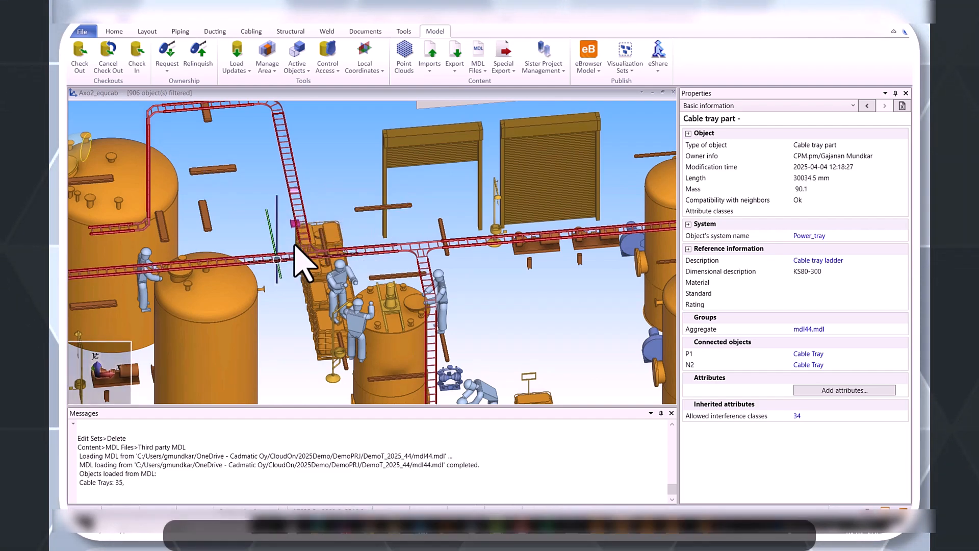
scroll(301, 260, down, 5)
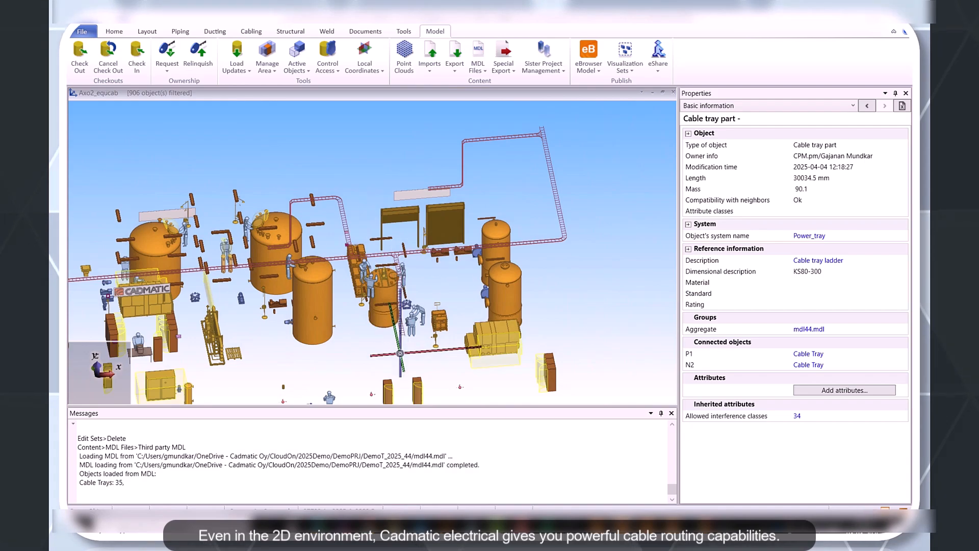
middle_drag(400, 353, 372, 254)
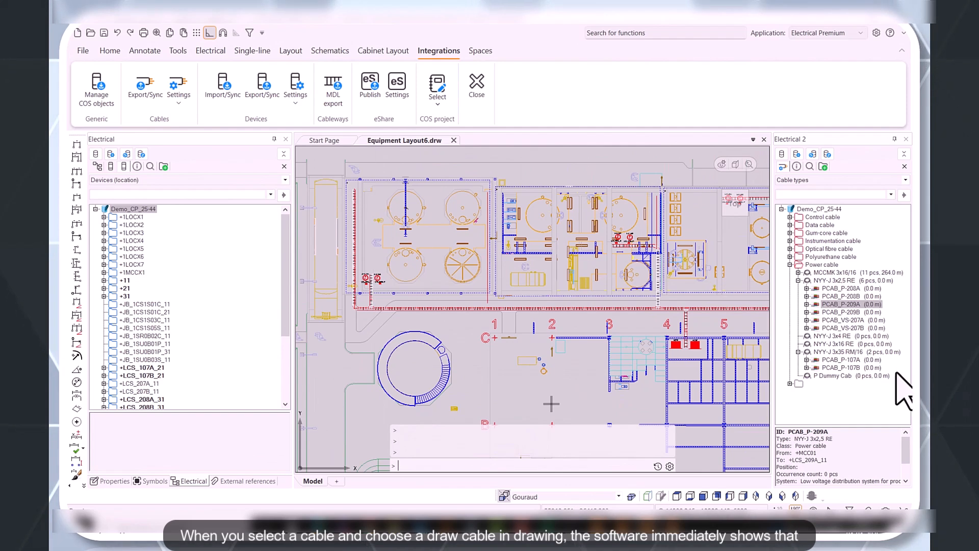
Start drawing the wiring of power cable PCAB_P-209A into the layout from its MCC01 end.
right_click(824, 309)
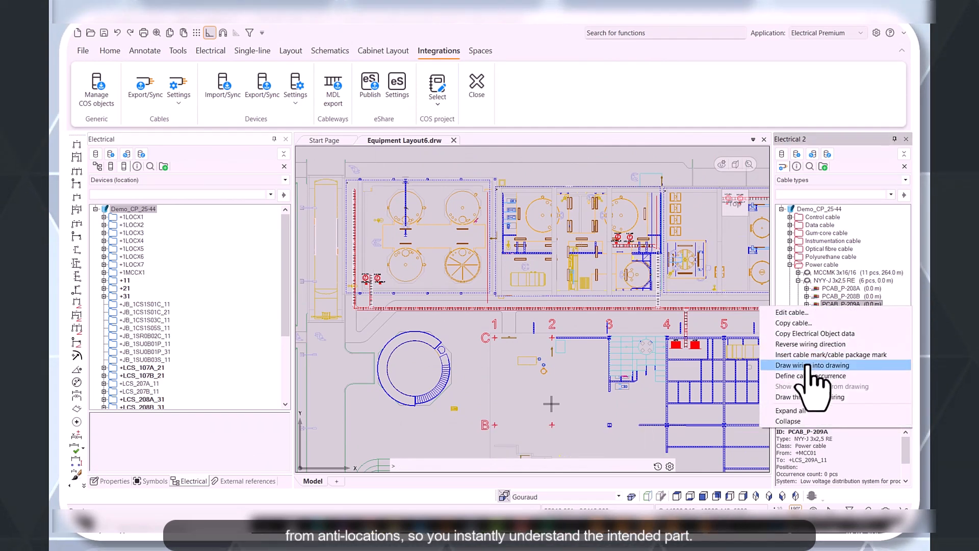
click(808, 365)
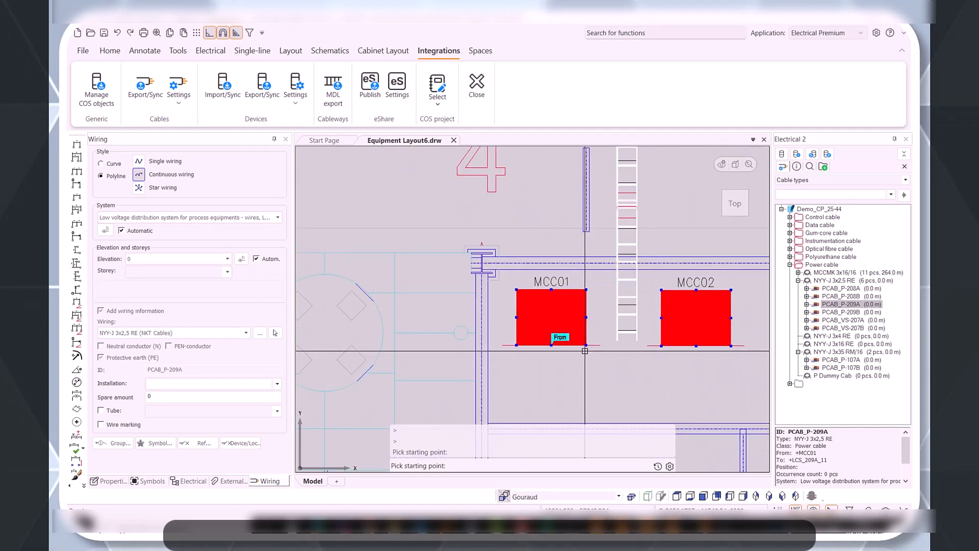
click(561, 345)
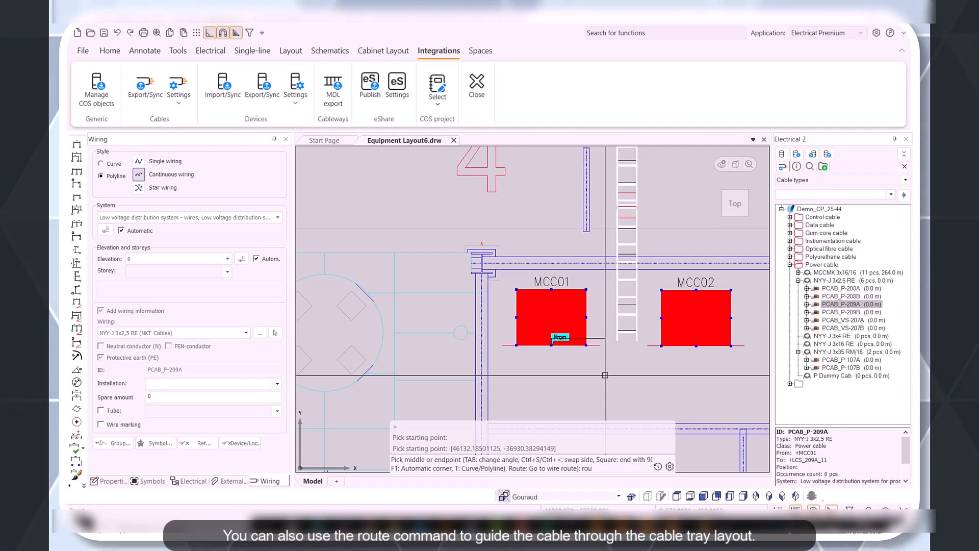
Route the PCAB_P-209A wiring through the cable tray, entering beside MCC01 and exiting near LCS_209A_11, and connect it there.
text(route)
key(Return)
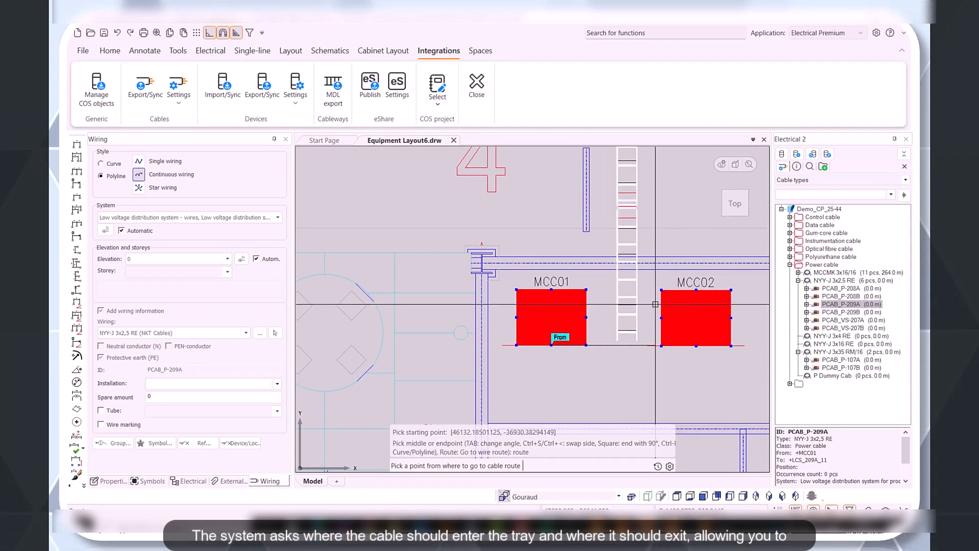
scroll(629, 295, up, 3)
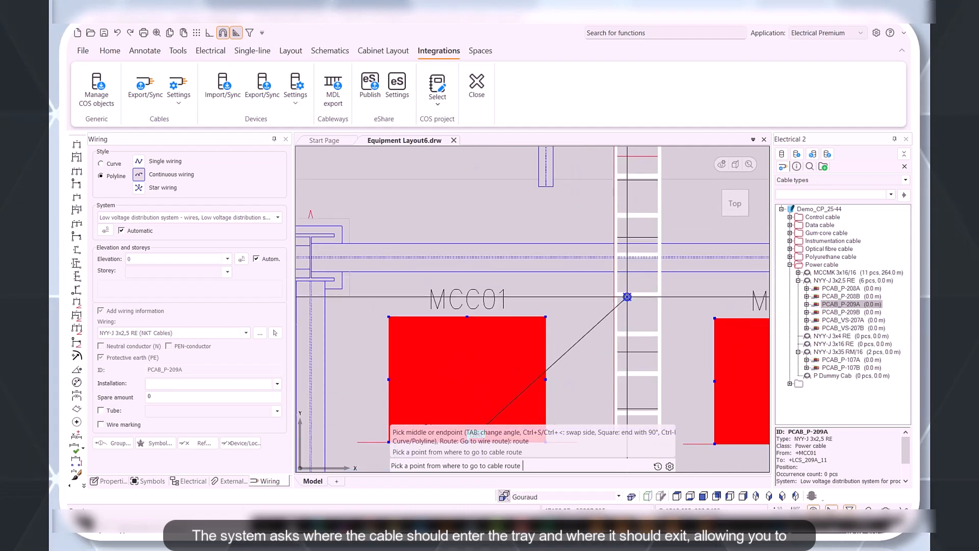
click(635, 297)
scroll(635, 301, down, 5)
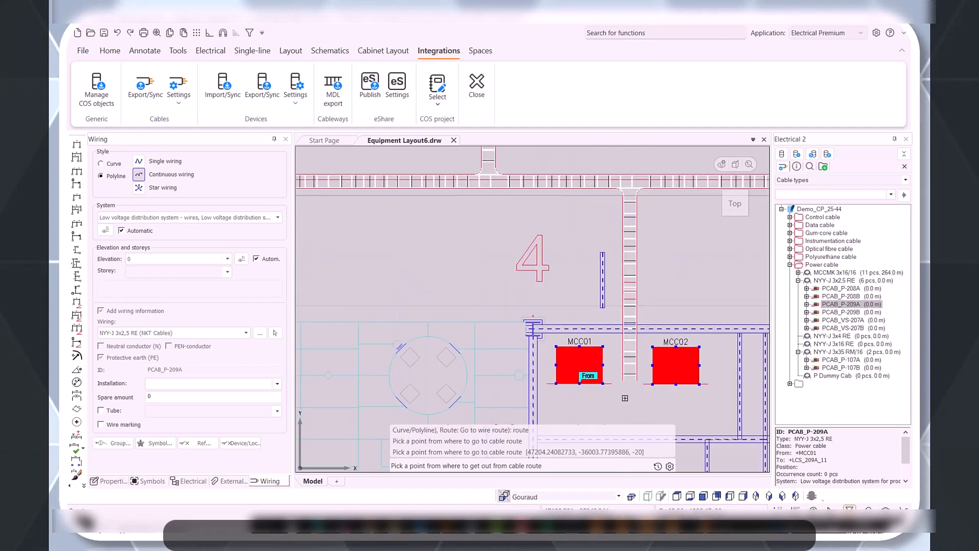
scroll(317, 343, up, 5)
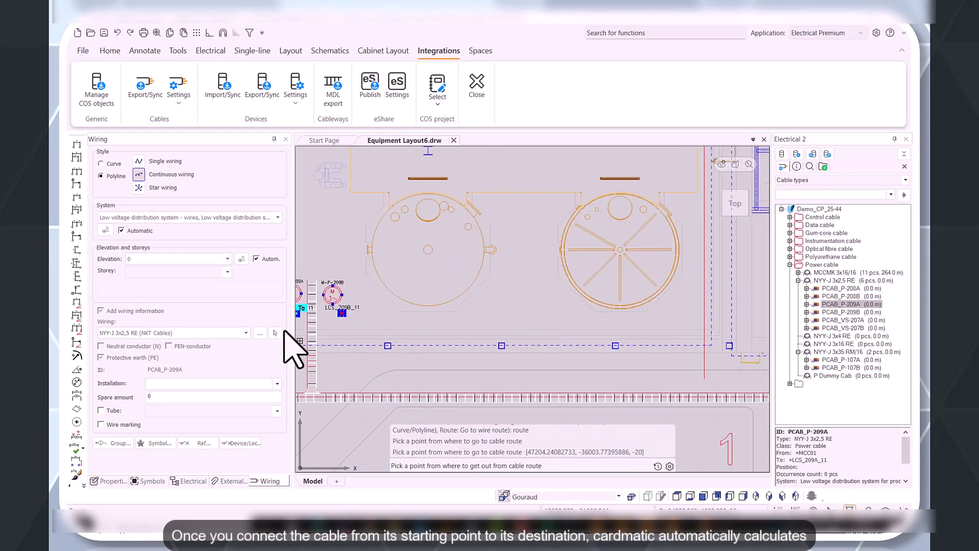
scroll(466, 351, up, 6)
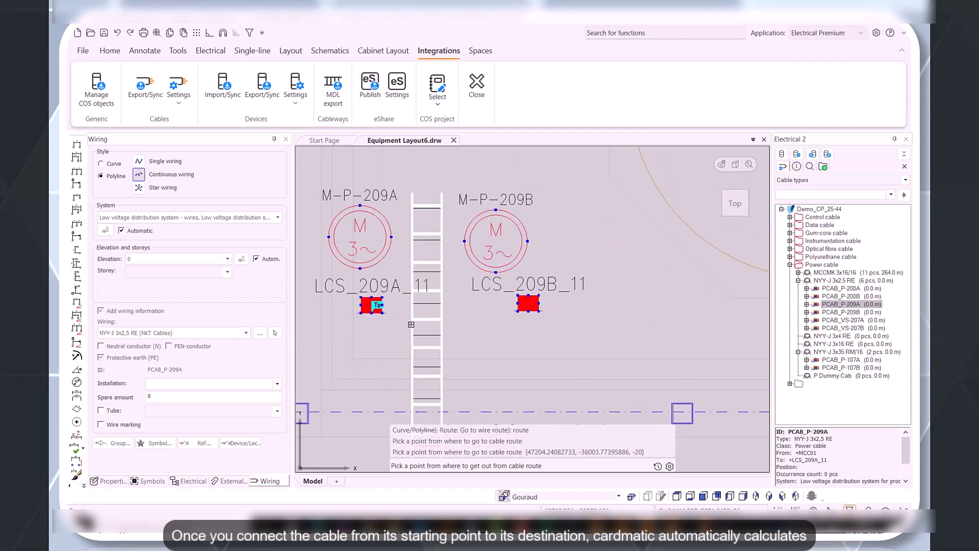
click(413, 319)
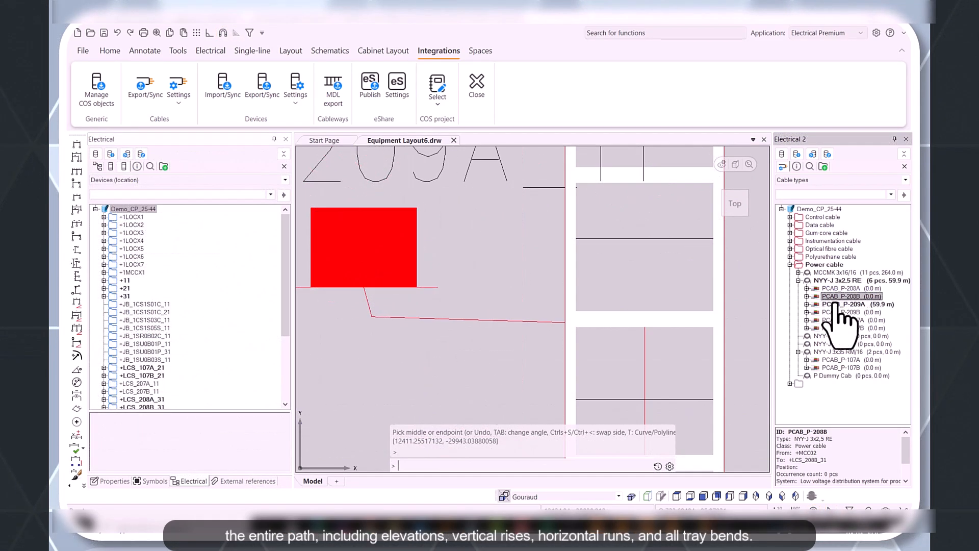
Check the calculated length of cable PCAB_P-209A in its cable properties.
click(836, 304)
right_click(836, 305)
click(833, 321)
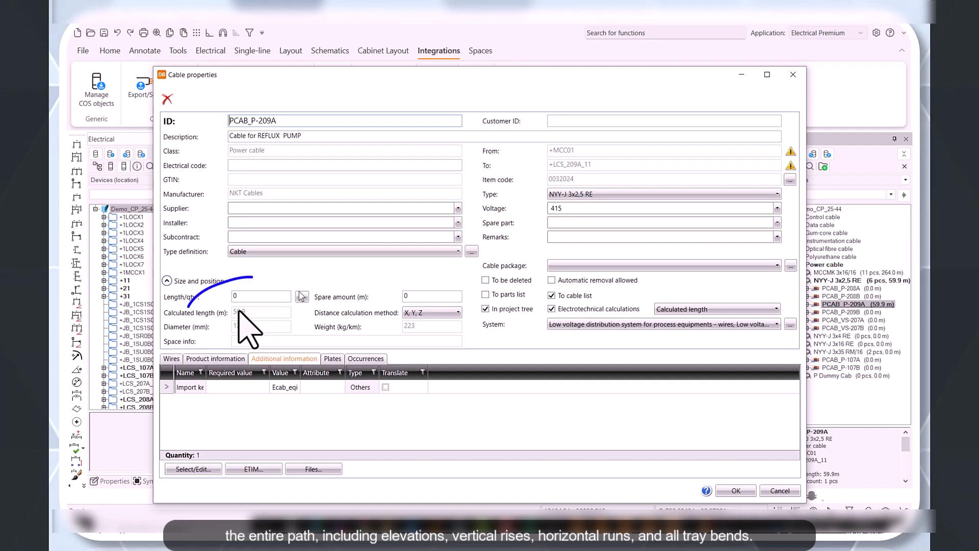
click(736, 491)
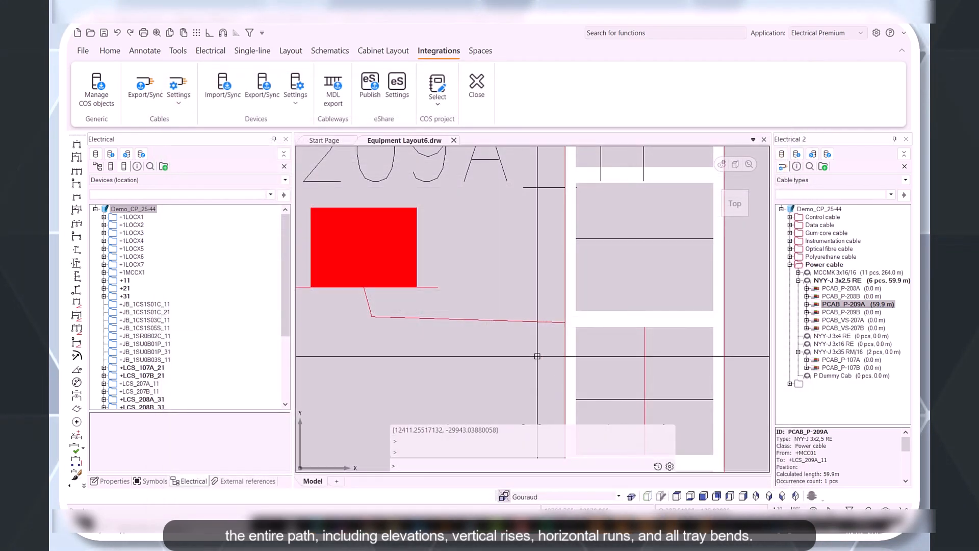
Examine the cable tray runs in Equipment Layout6.drw serving motors M-P-208A/B, M-P-107A/B and M-P-209A/B.
scroll(537, 355, down, 5)
middle_drag(709, 383, 600, 350)
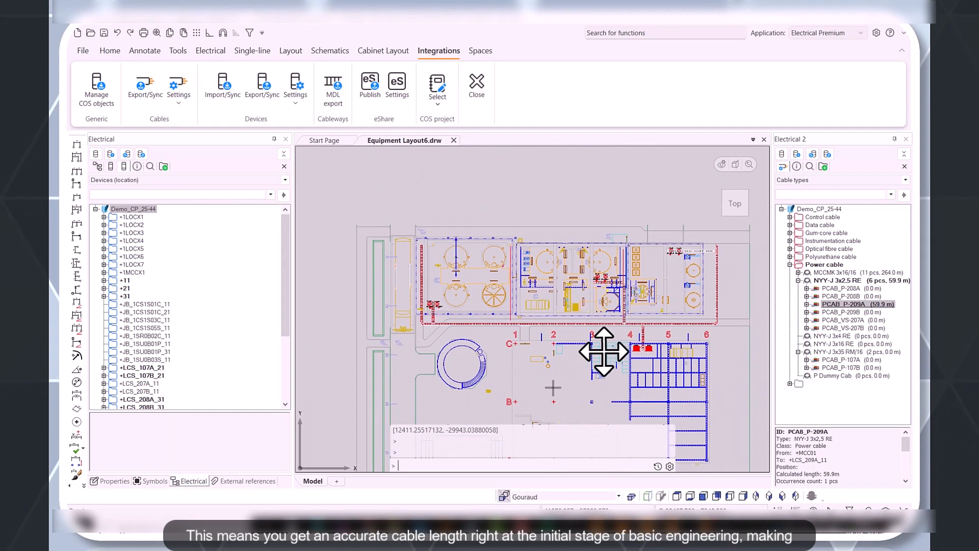
scroll(521, 310, up, 3)
scroll(472, 320, down, 3)
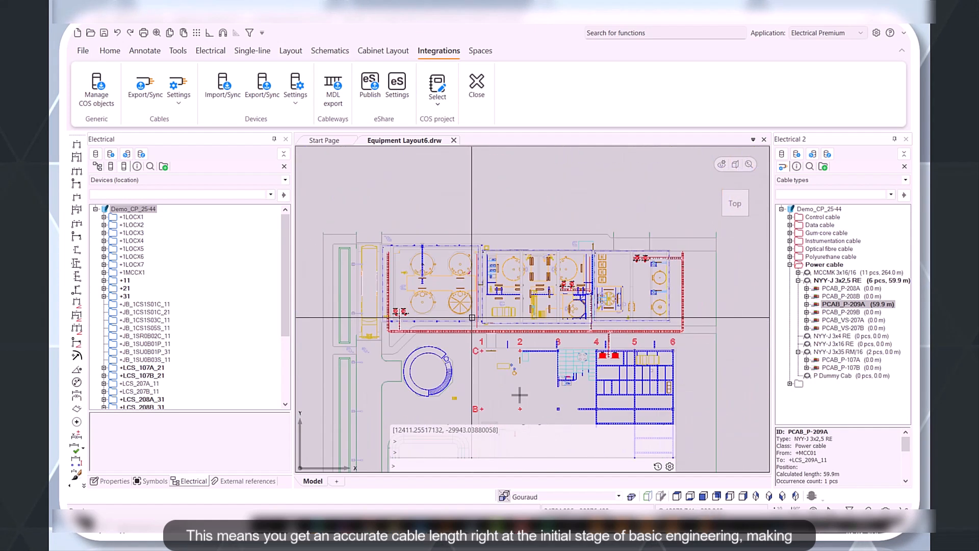
scroll(590, 355, up, 4)
scroll(594, 360, down, 4)
scroll(597, 295, up, 4)
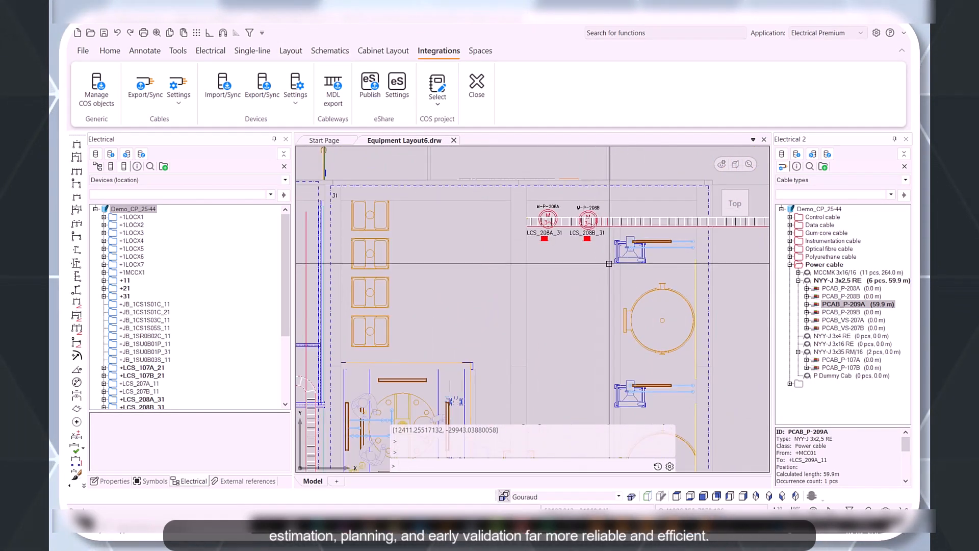
scroll(633, 261, down, 3)
scroll(407, 288, up, 3)
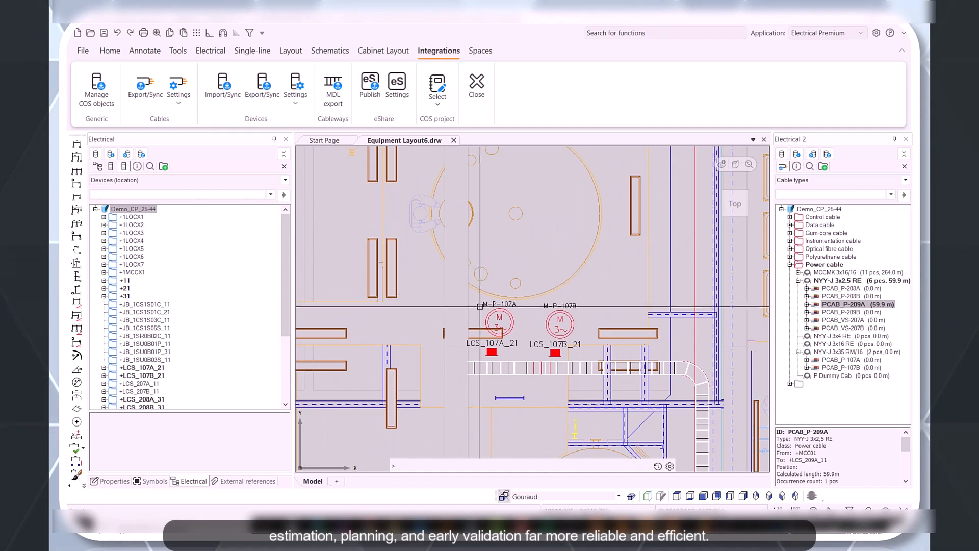
scroll(619, 288, down, 5)
scroll(418, 321, up, 2)
scroll(417, 321, up, 3)
scroll(409, 328, down, 3)
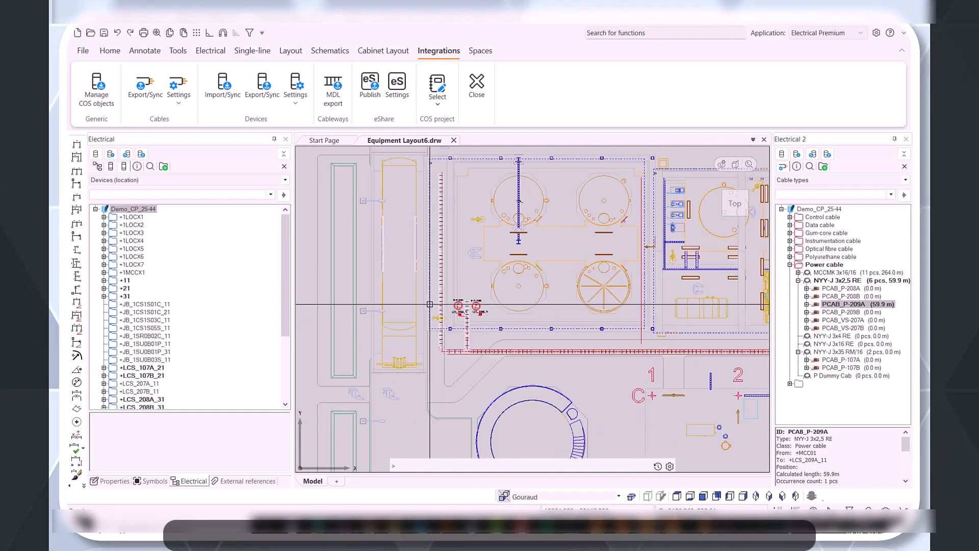
Export the cables in the user's selection list from the electrical project for 3D routing.
click(151, 82)
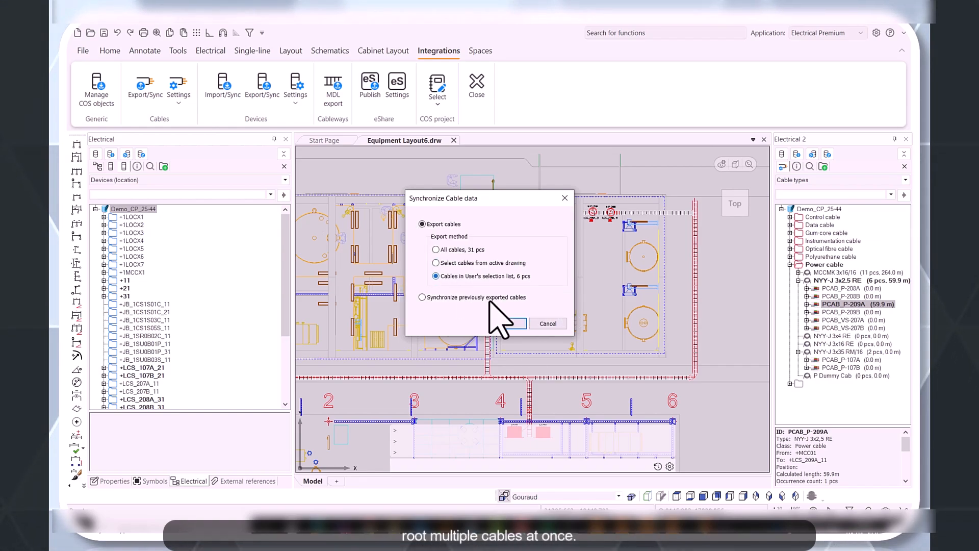
click(519, 324)
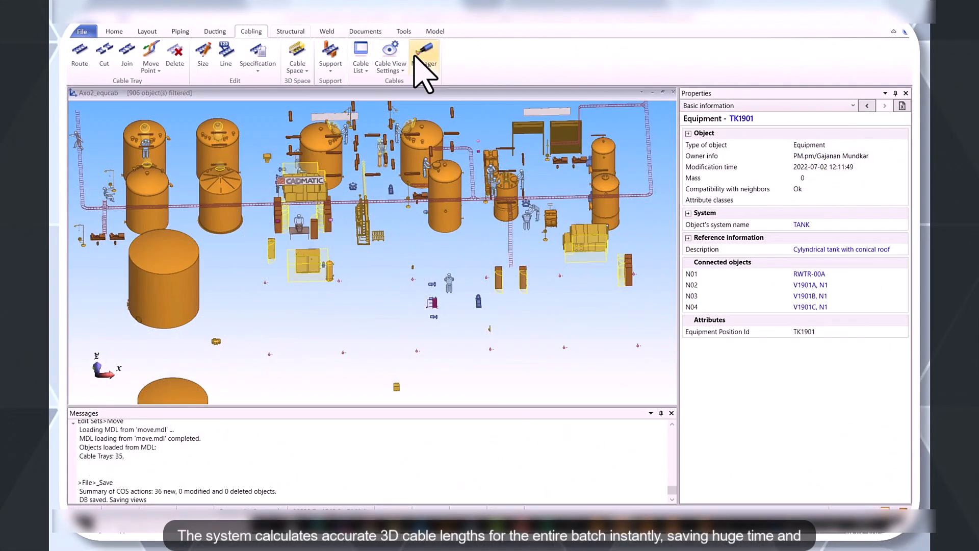
In the 3D plant model's Cable Manager, recreate the cable routing network and auto-route the unrouted PCAB power cables.
click(415, 57)
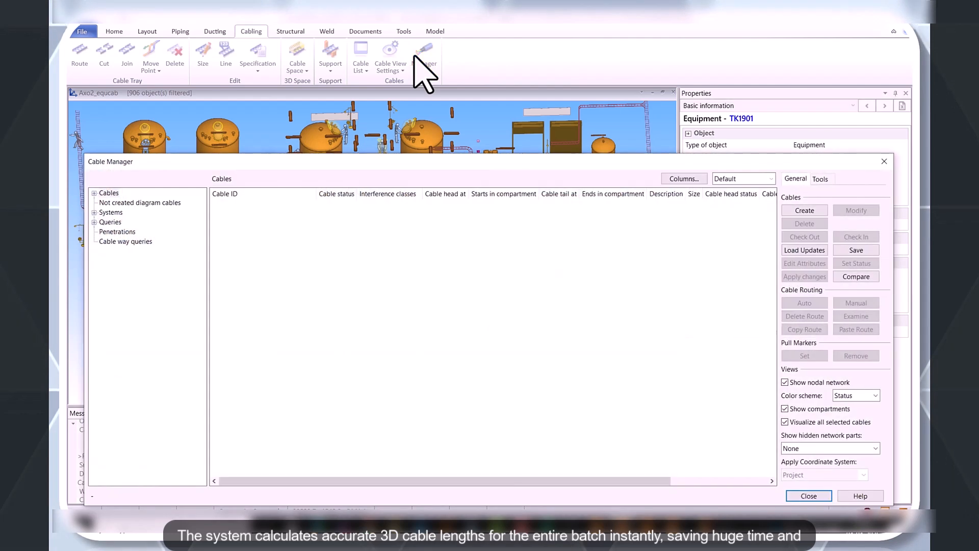
click(109, 202)
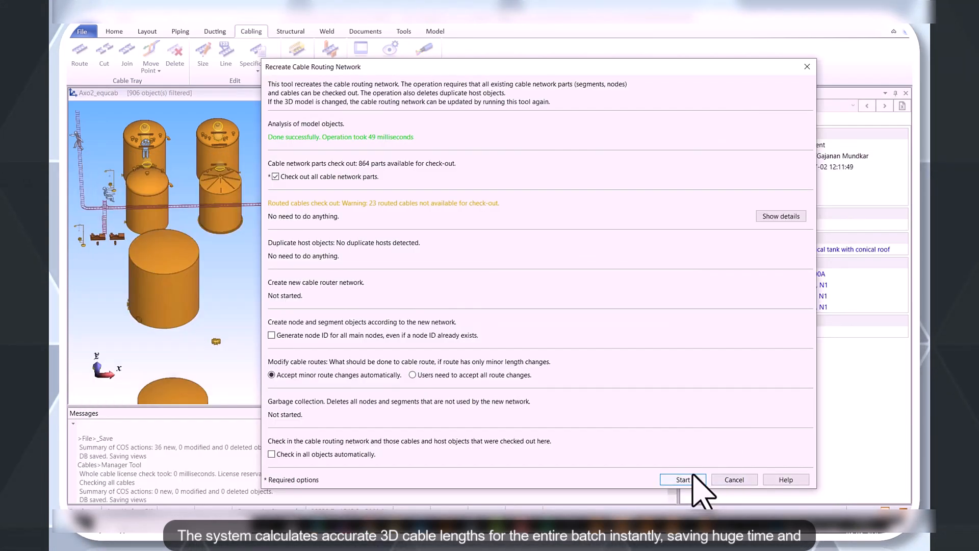
click(693, 476)
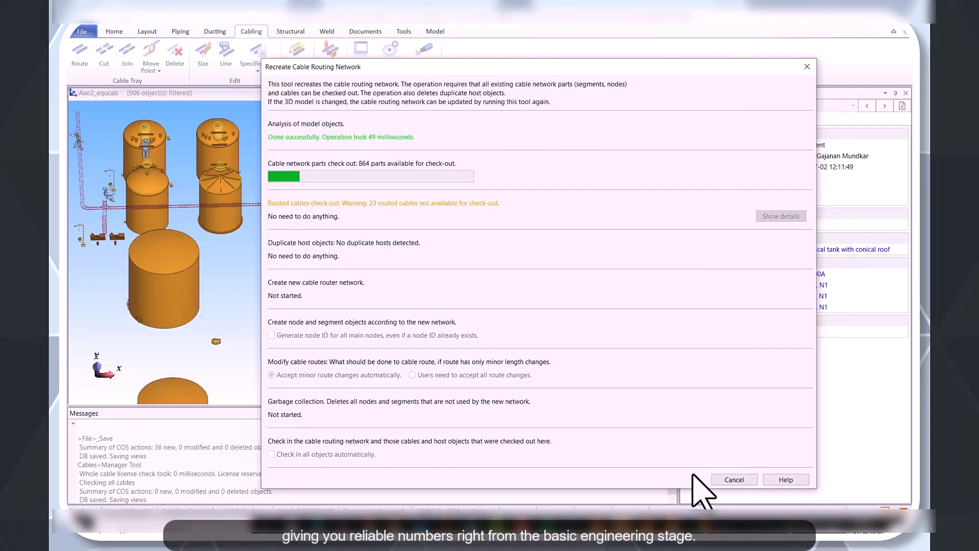
click(683, 479)
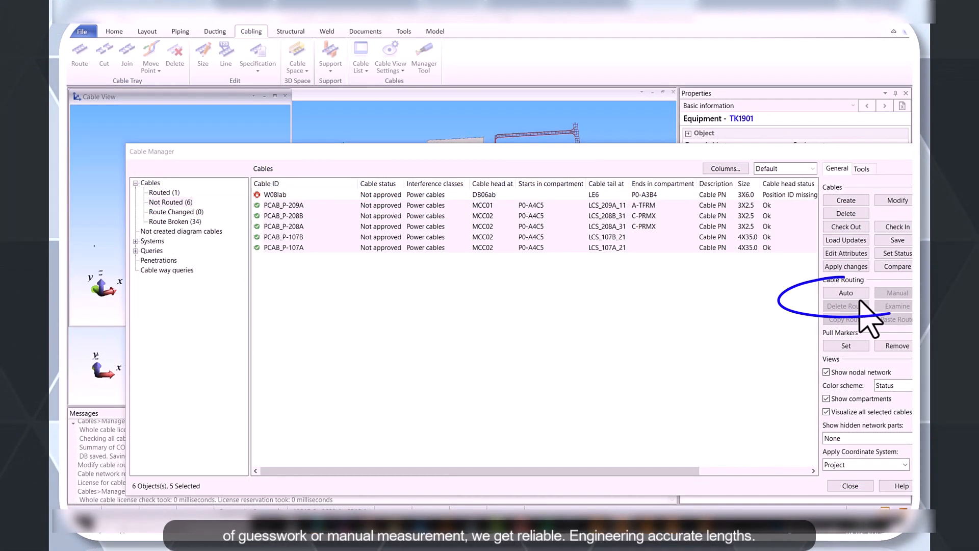
click(846, 292)
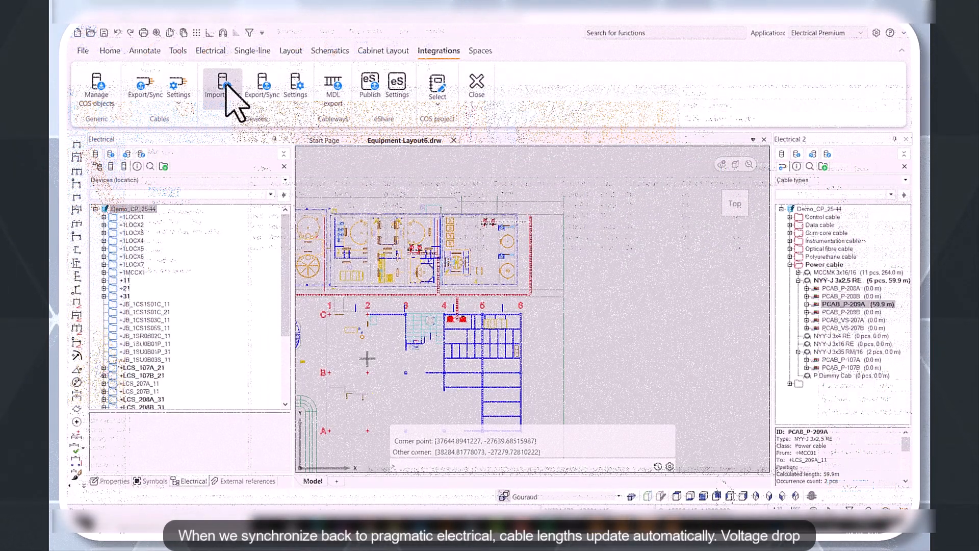
Back in CADMATIC Electrical, synchronize the previously exported cables to update their lengths, and select cable PCAB_P-209B.
click(145, 86)
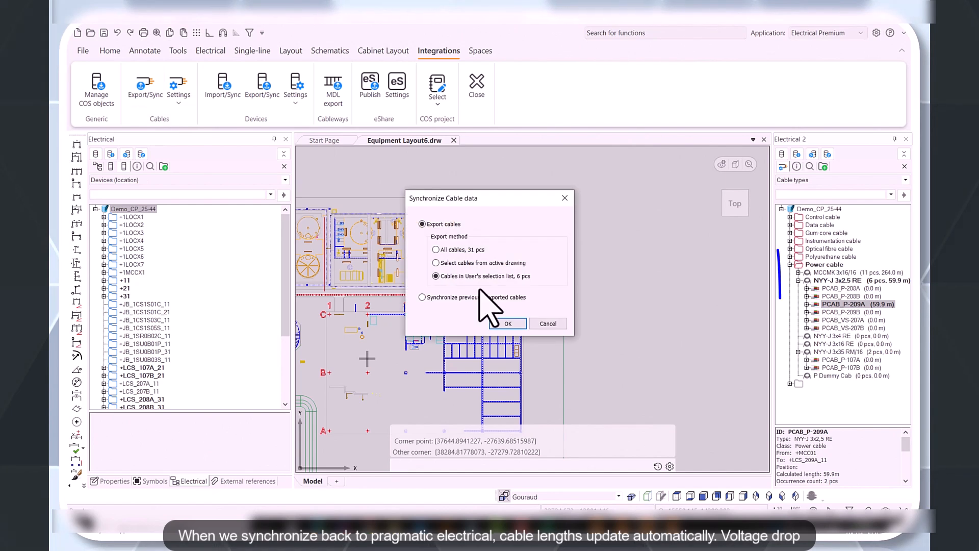
click(470, 297)
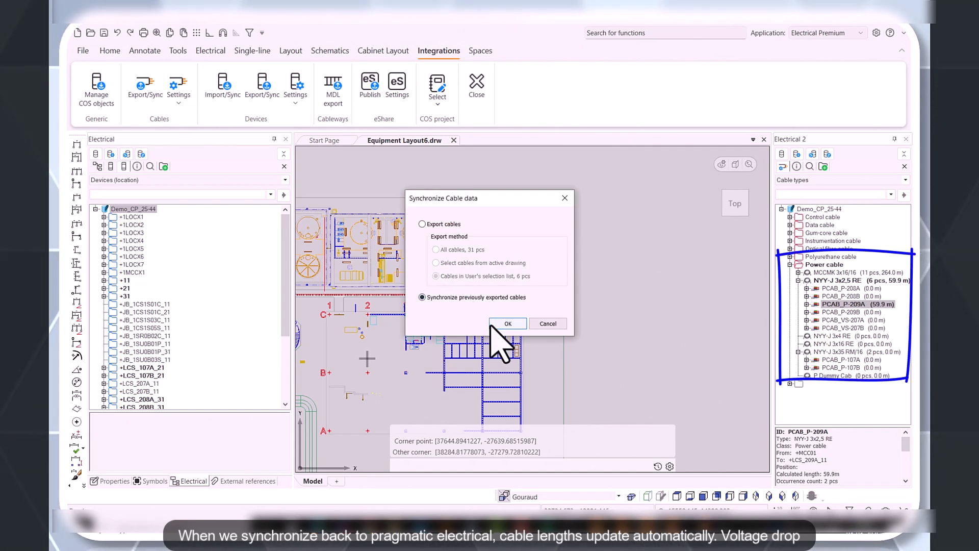
click(491, 325)
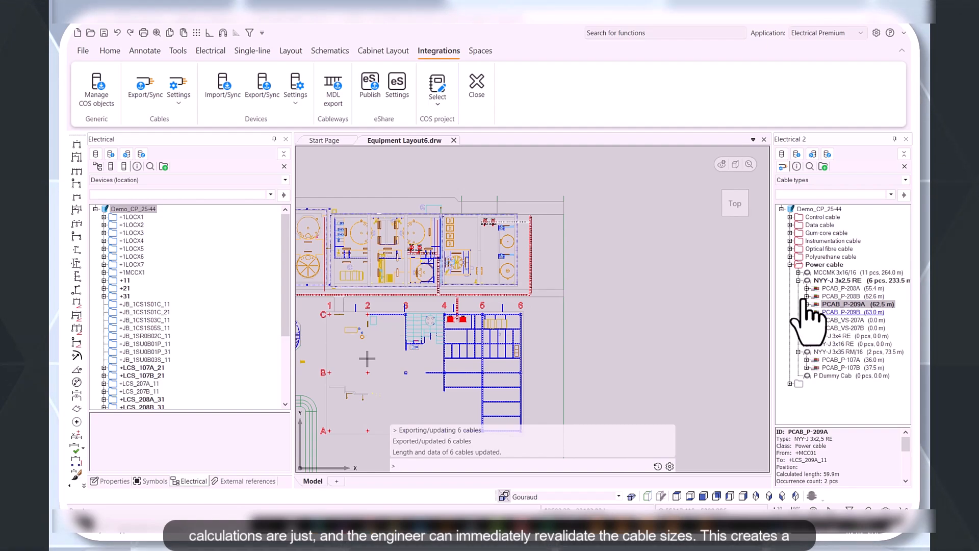
click(856, 312)
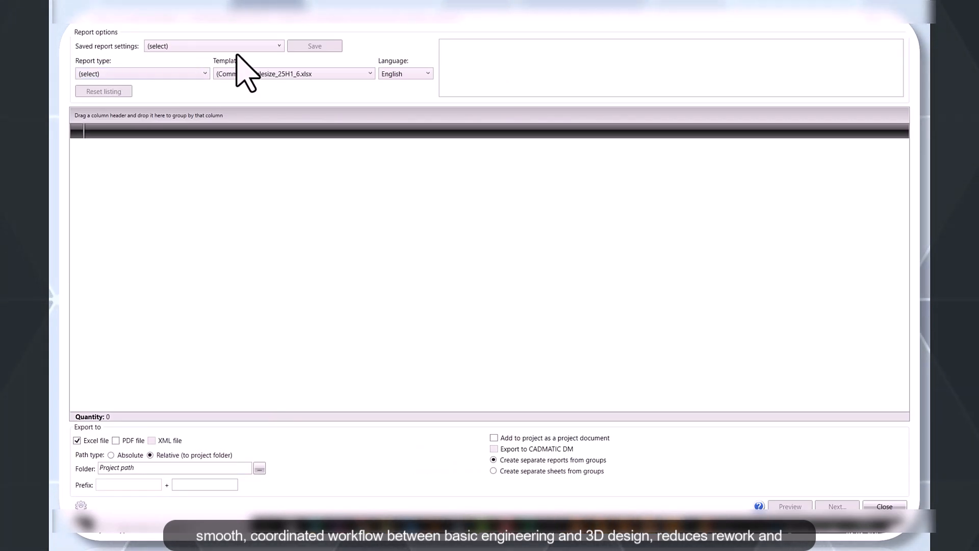
Load the saved report settings (Common) cablesize_25H1 and create an Excel preview of the cables list.
click(237, 47)
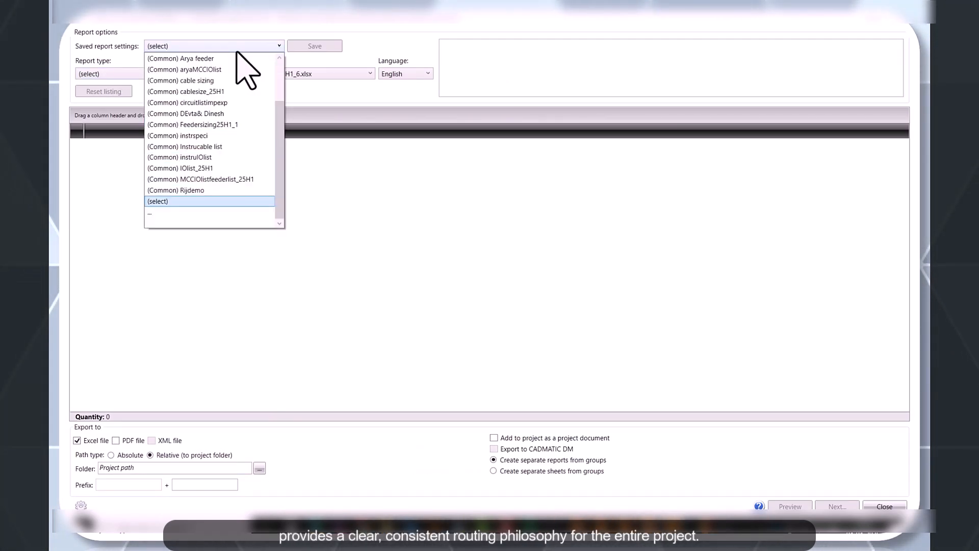
click(221, 82)
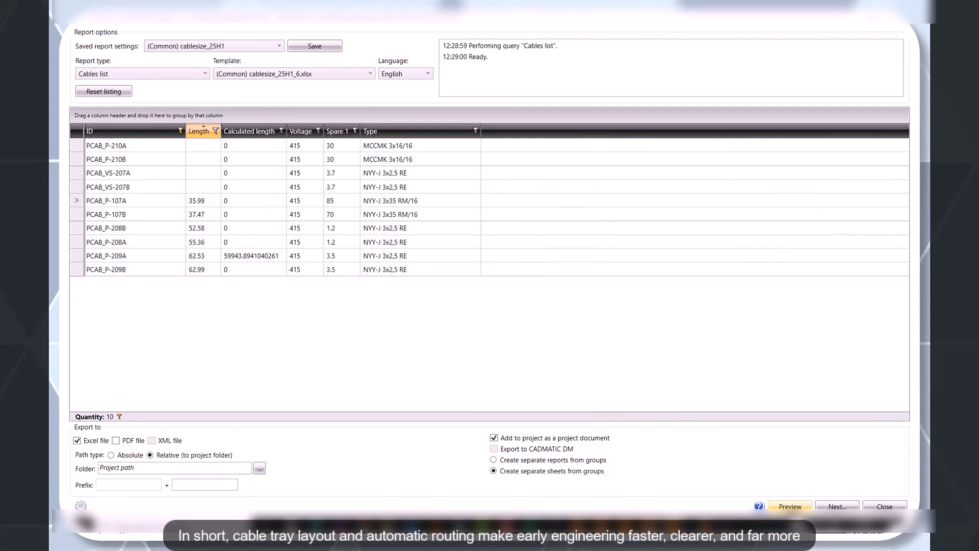
click(790, 506)
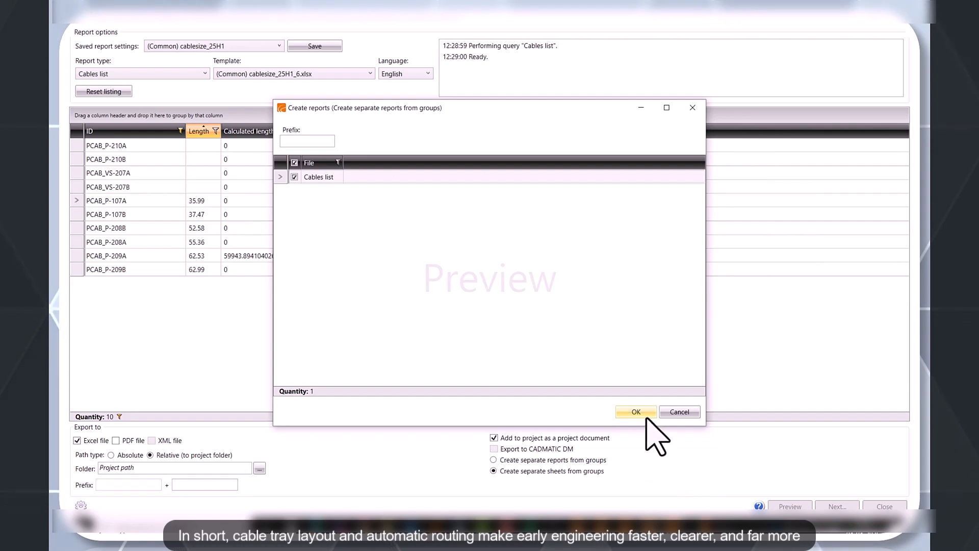
click(644, 413)
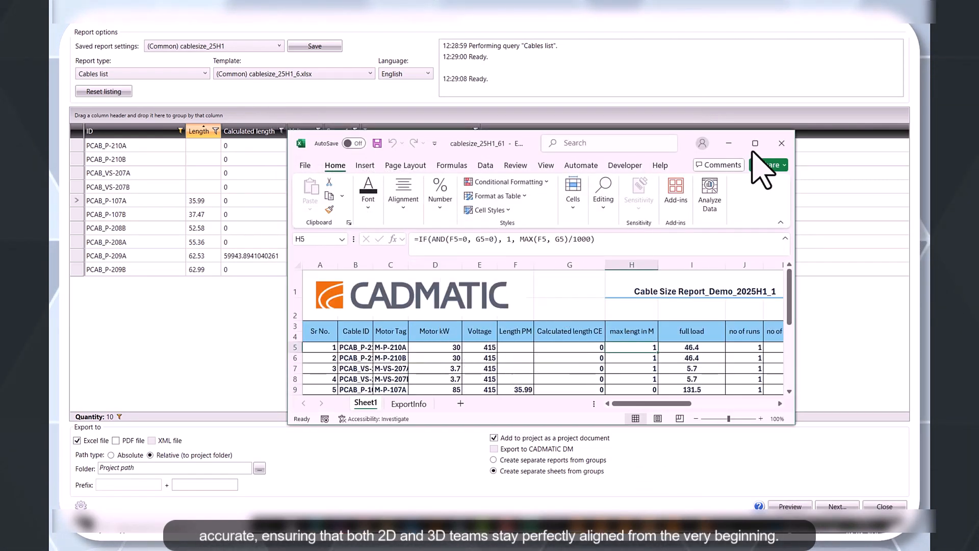
Maximize the cable size report in Excel, autofit all columns and review the cable size values.
click(755, 144)
click(484, 345)
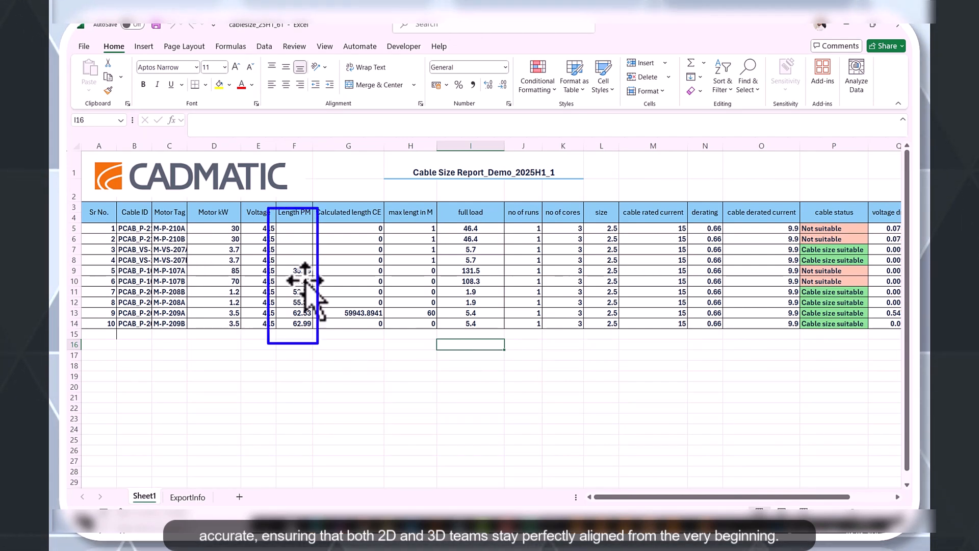
click(76, 147)
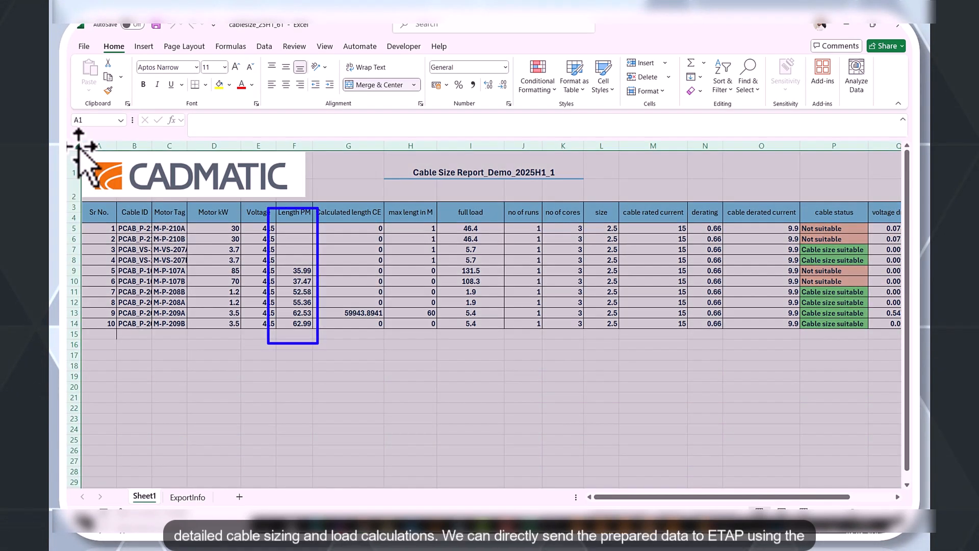
double_click(118, 146)
click(328, 343)
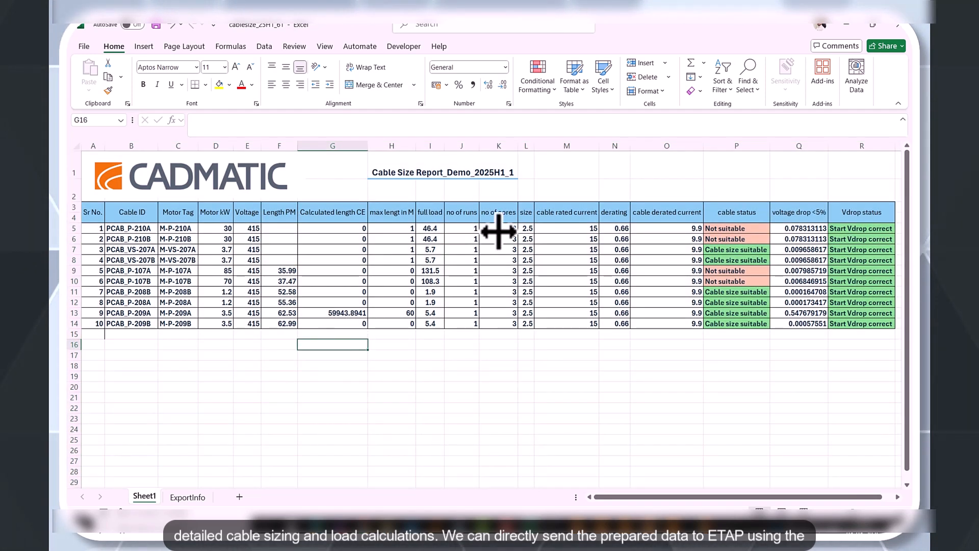
click(530, 229)
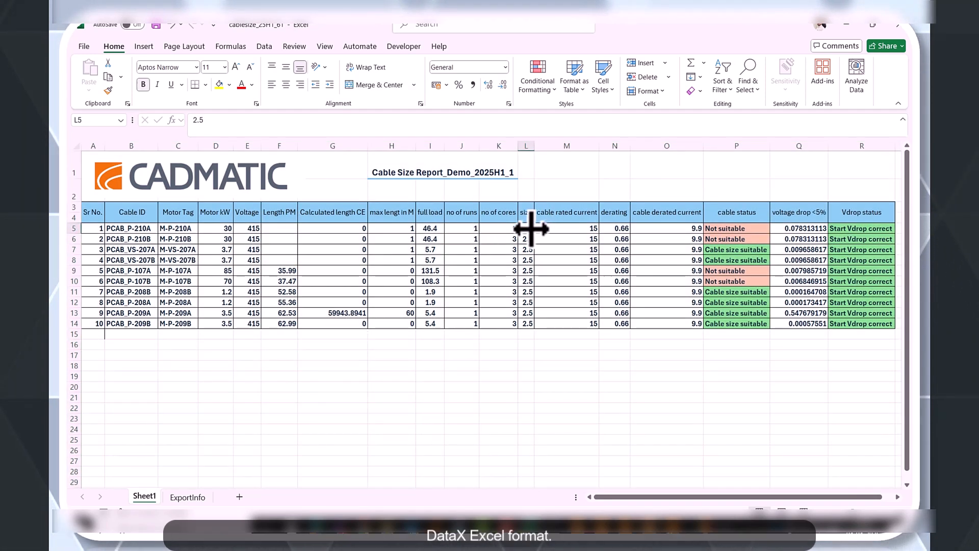
click(525, 271)
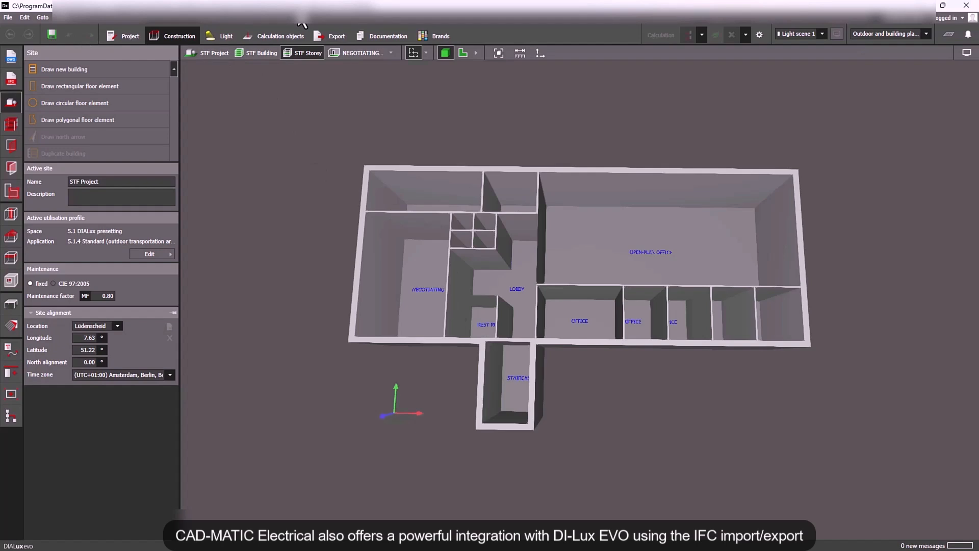
click(9, 17)
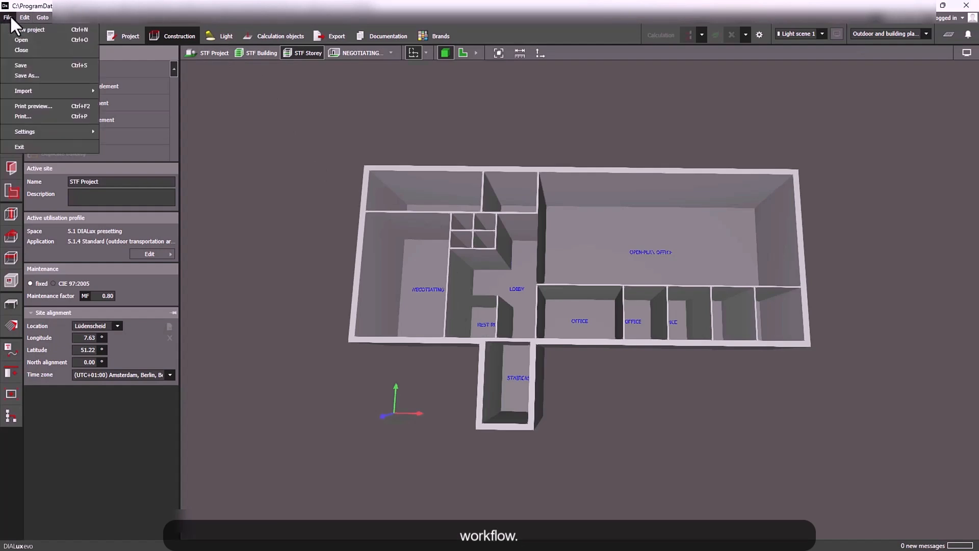
click(62, 77)
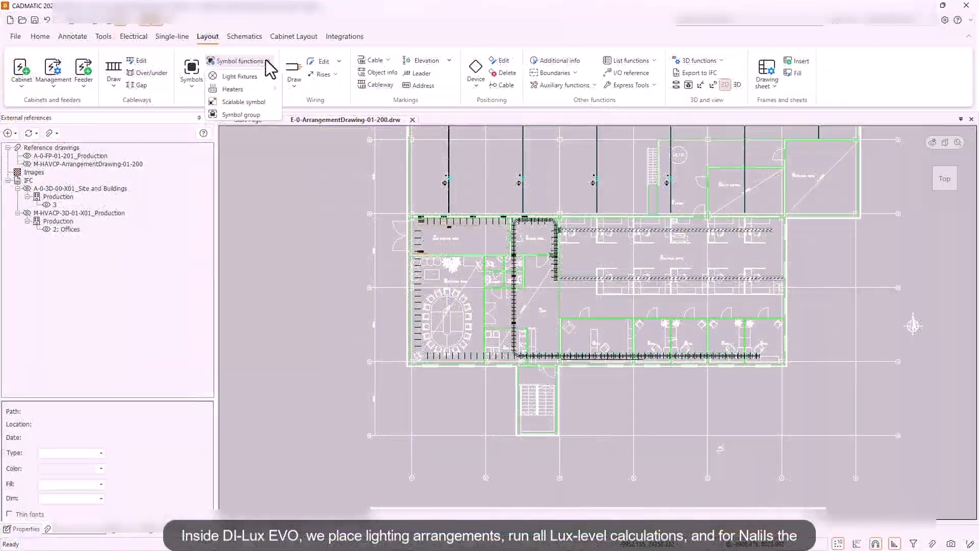
In CADMATIC Electrical, start a DIALux import into the arrangement drawing from the file 2Floor_LumContext.ifc.
mouse_move(250, 77)
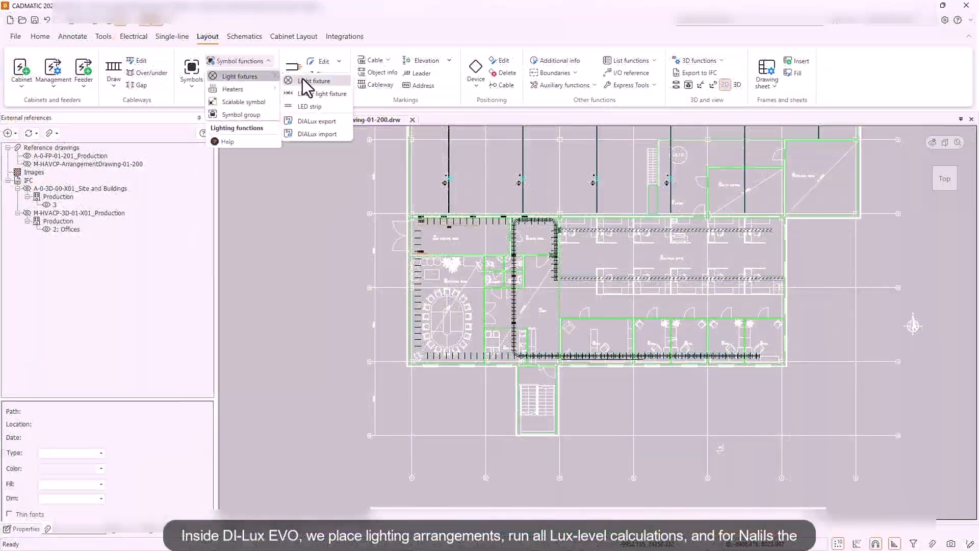
click(335, 132)
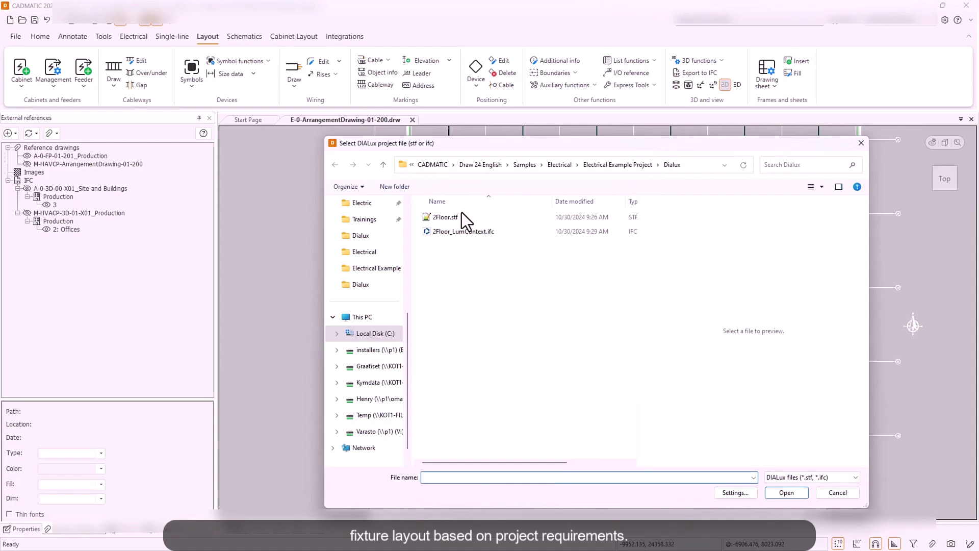
click(436, 233)
click(804, 491)
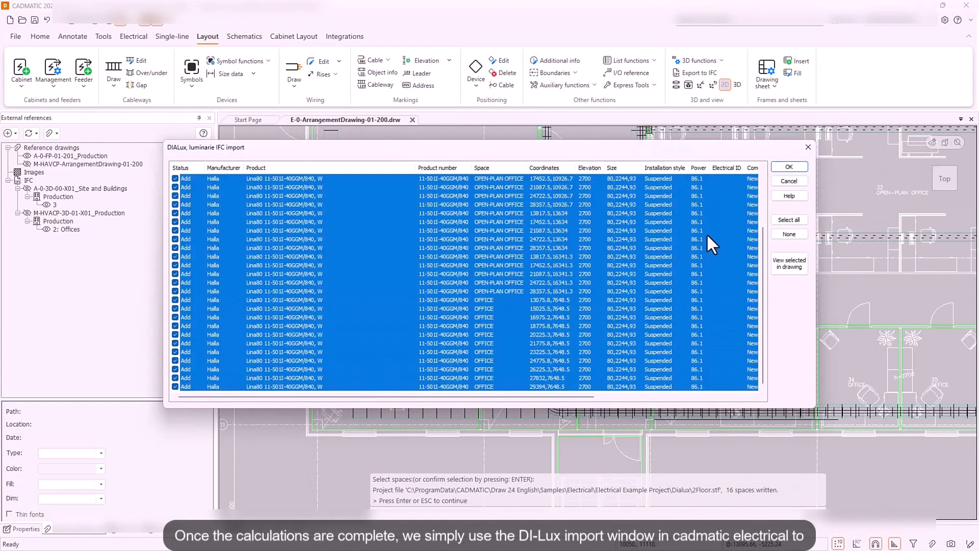
Mark the selected DIALux luminaires in the floor plan for checking and complete their import into the drawing.
click(790, 264)
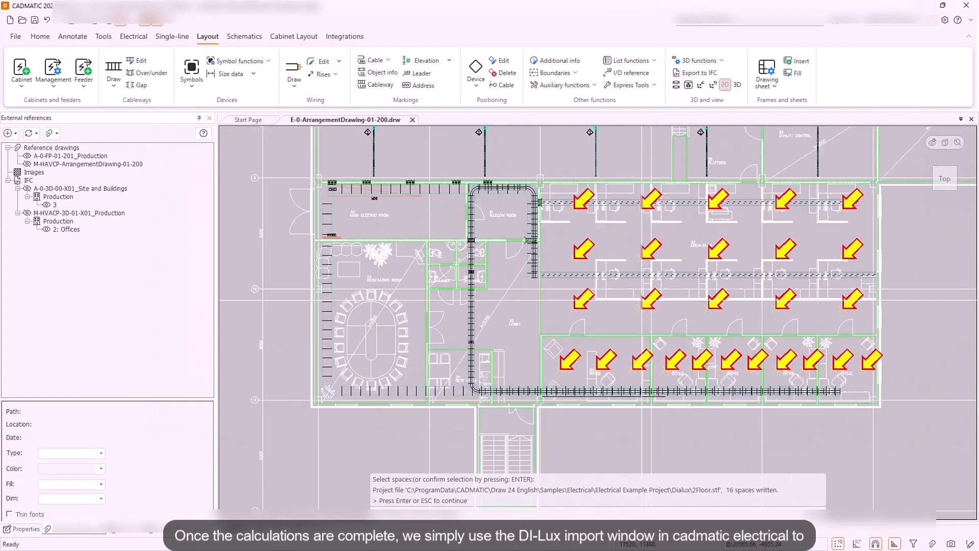
scroll(790, 328, up, 4)
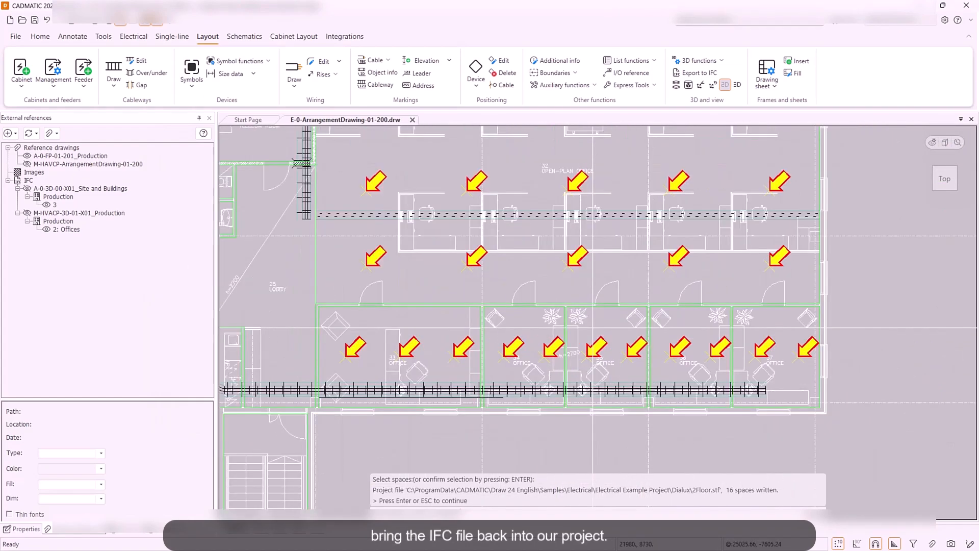
key(Return)
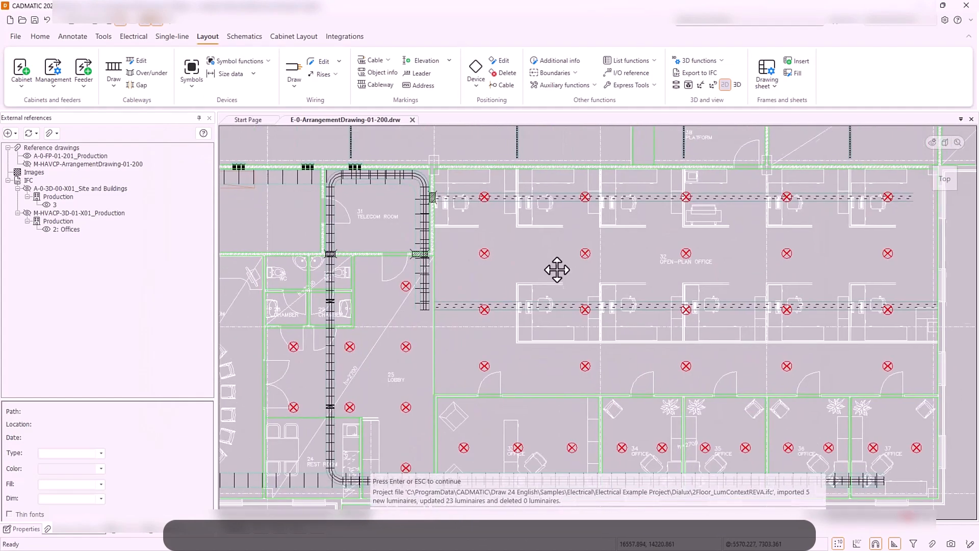
middle_drag(568, 293, 586, 280)
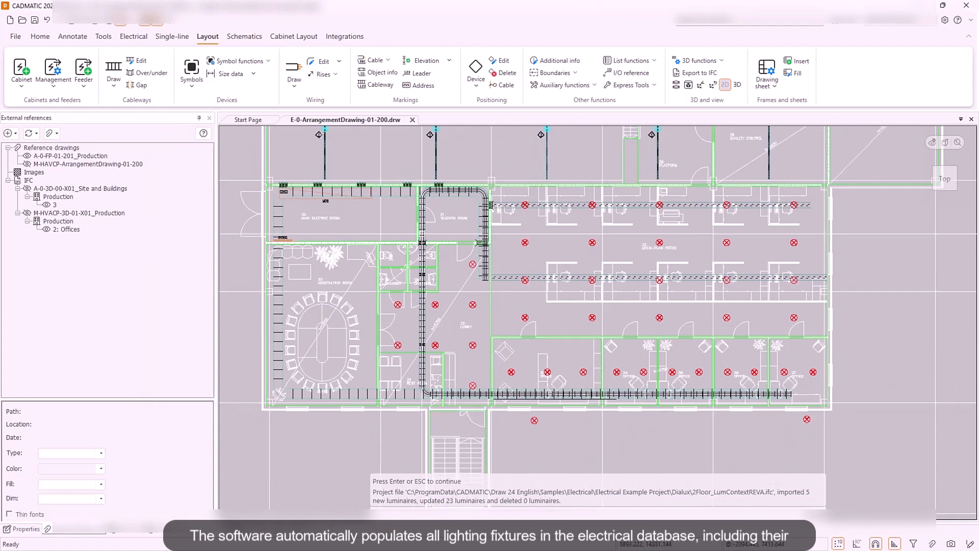
Open the project product models and start creating models from devices, window-selecting the luminaires across the floor plan.
click(133, 38)
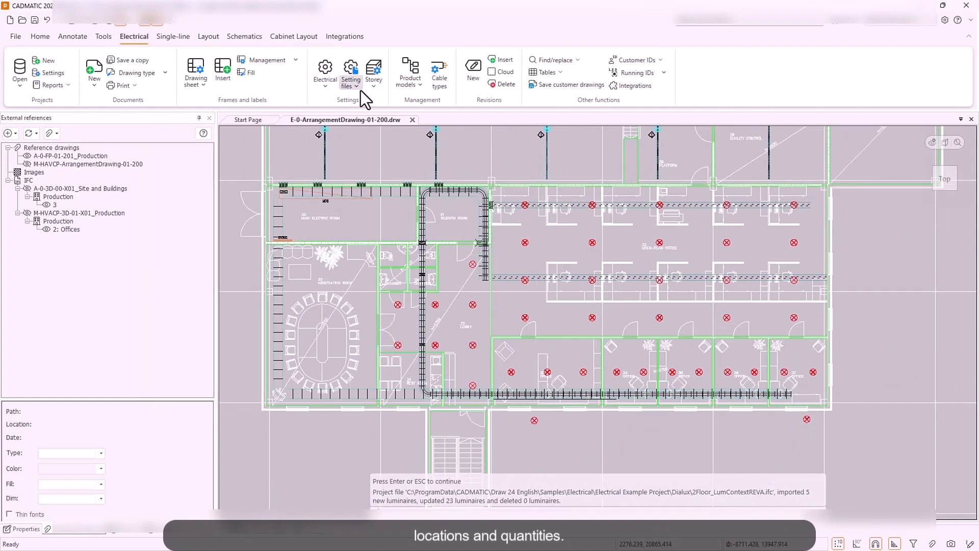
click(406, 69)
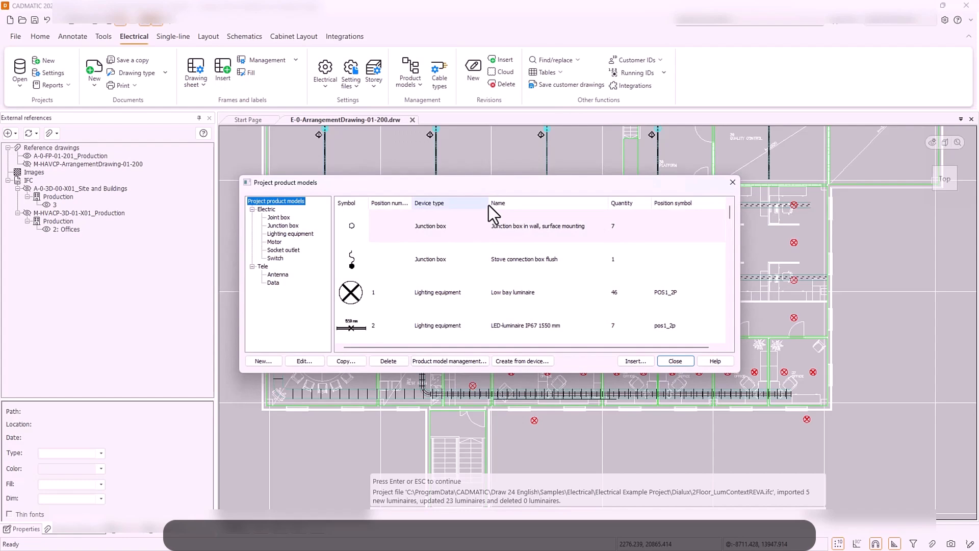
key(Return)
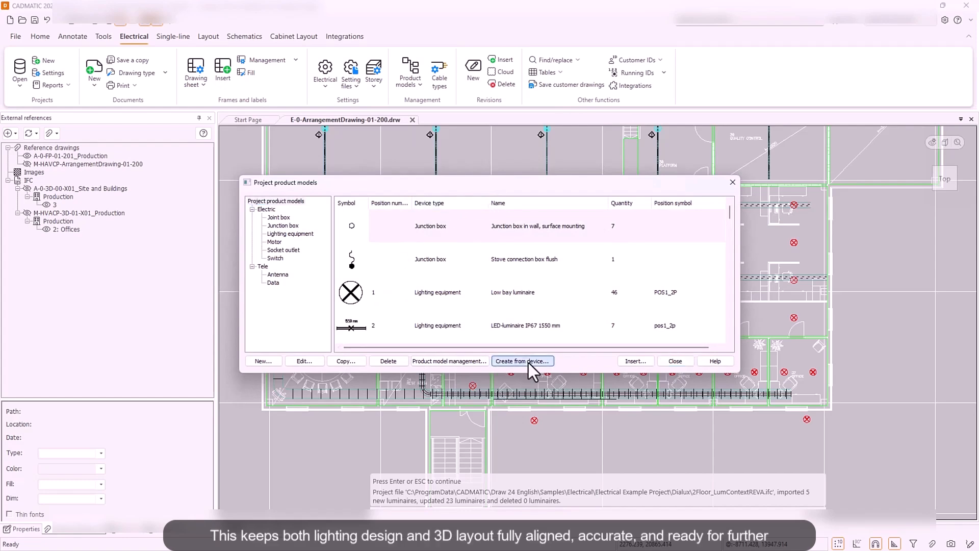
drag(334, 170, 874, 468)
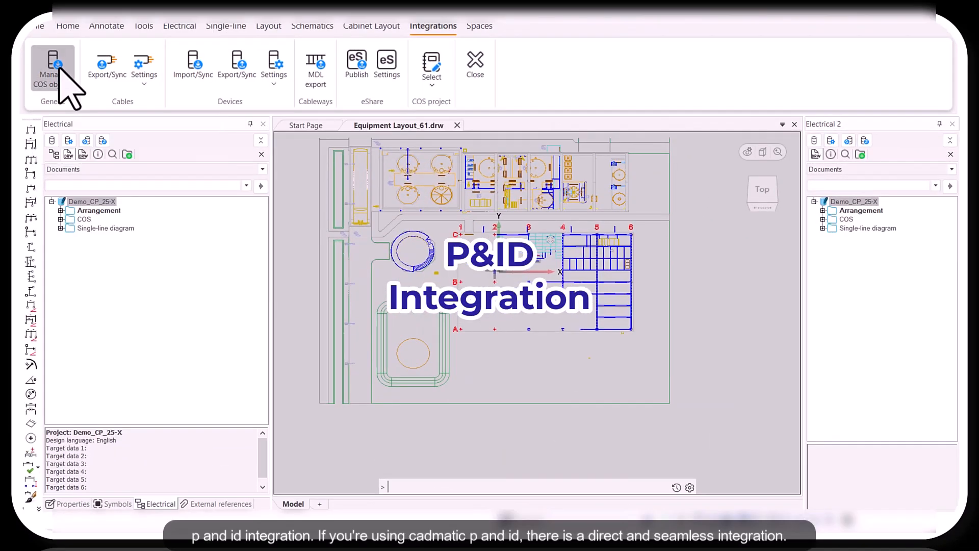
Start a new shared-database import definition for COS objects and browse the CHEMICALPLANT project's valves, equipment and instruments.
click(53, 69)
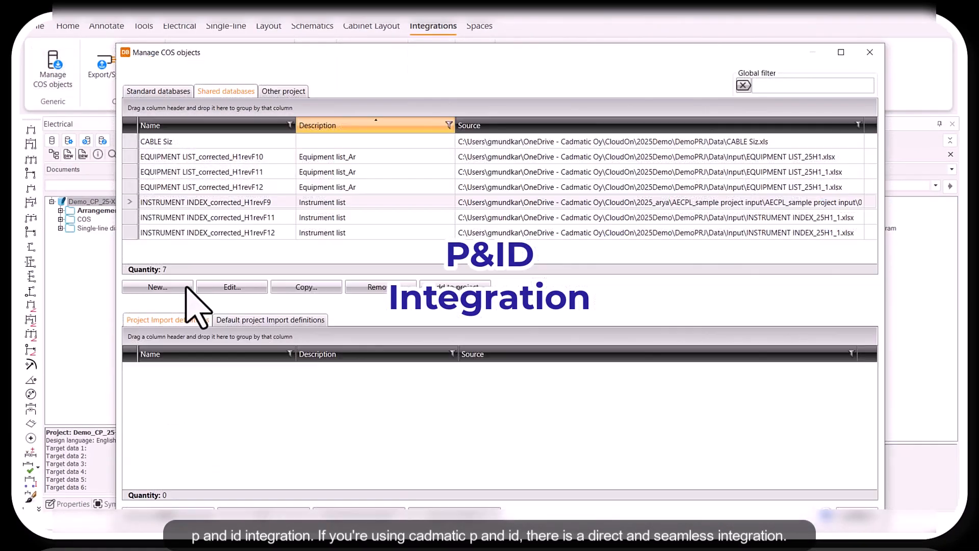
click(158, 287)
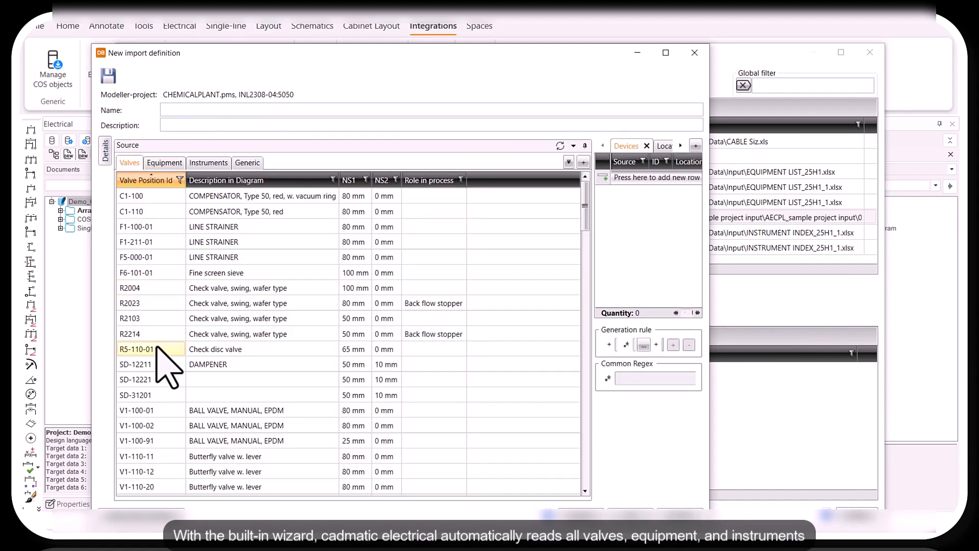
scroll(159, 357, down, 3)
scroll(159, 360, up, 3)
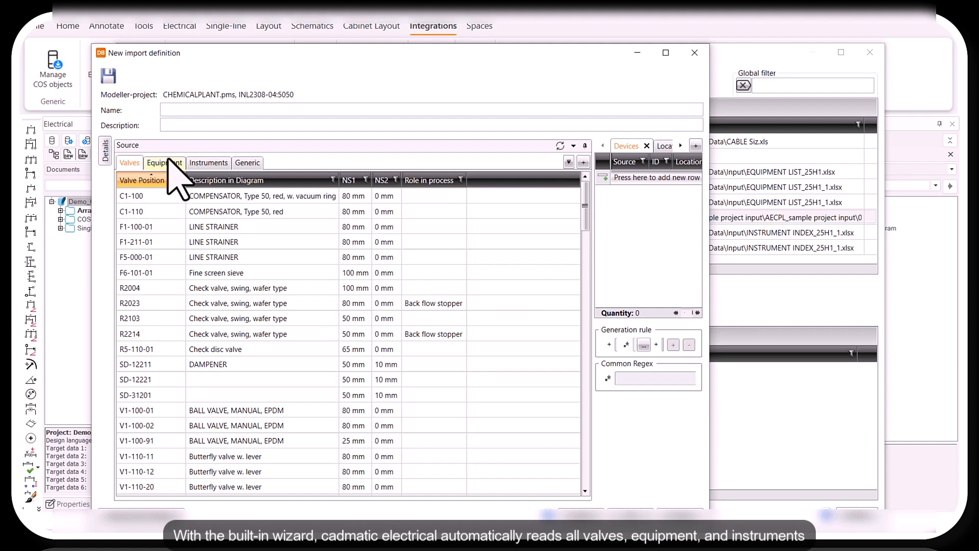
click(164, 163)
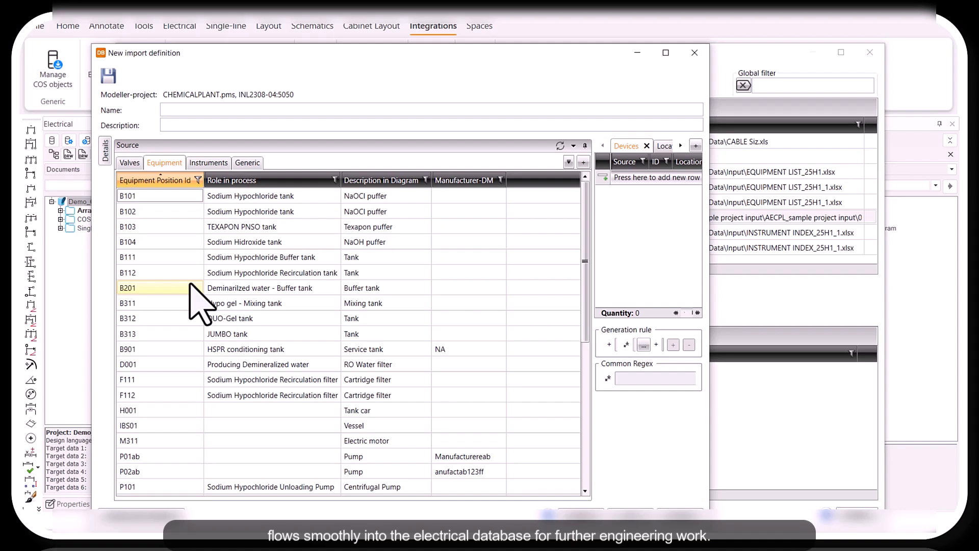
scroll(190, 283, down, 3)
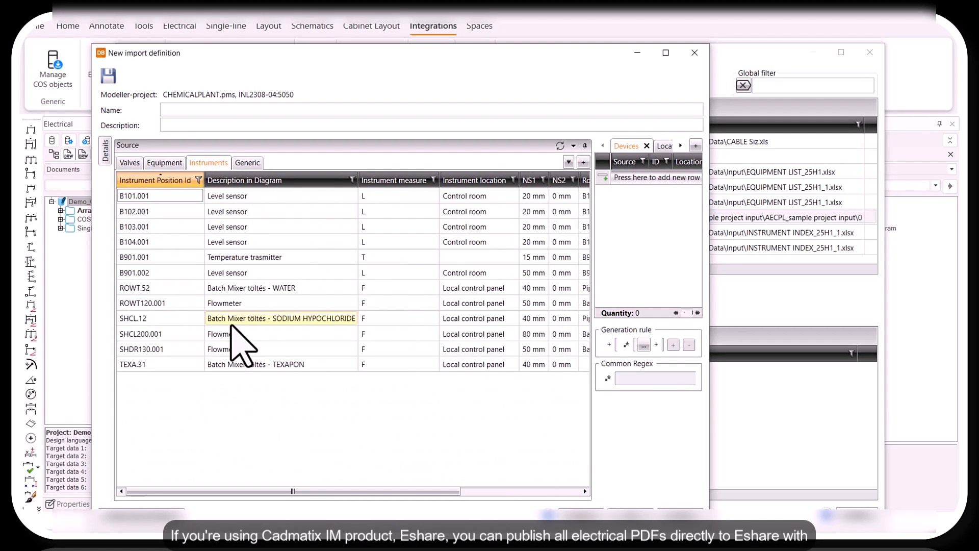